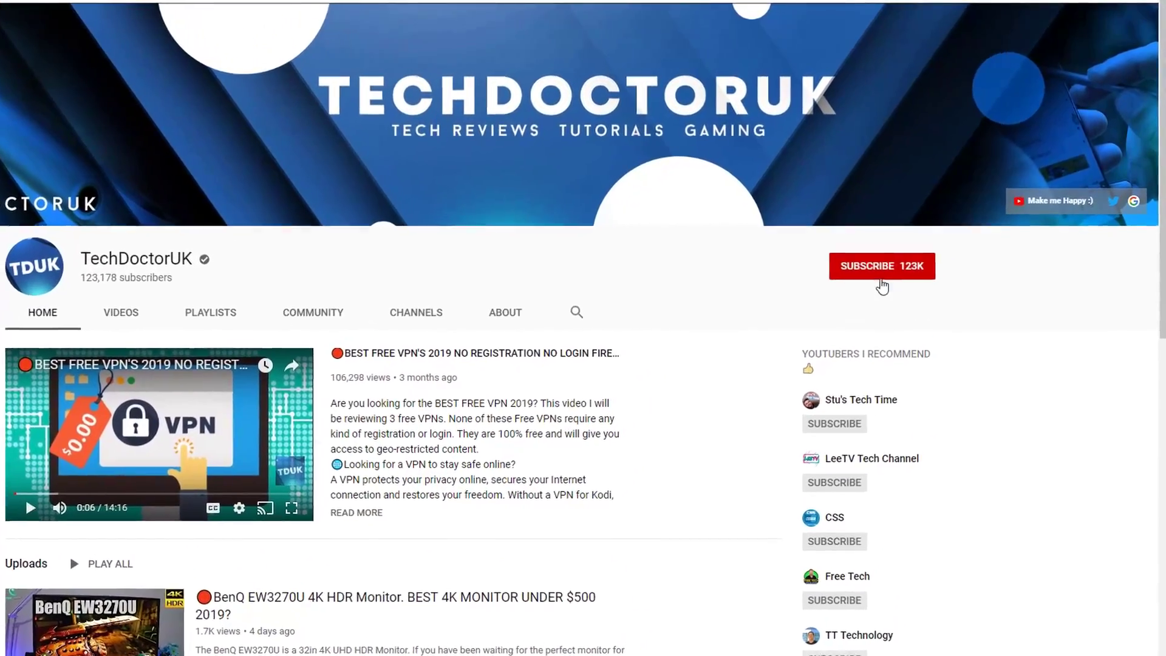
# Step: Subscribe to the TechDoctorUK channel and turn on its notification bell
pyautogui.click(882, 276)
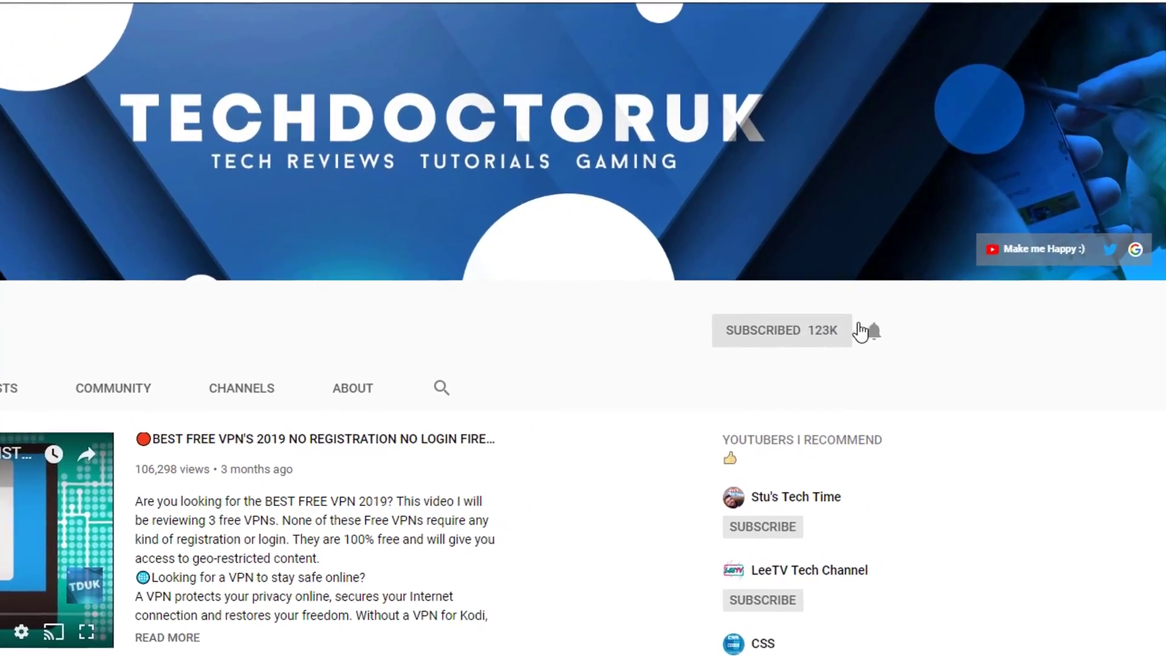
pyautogui.click(875, 333)
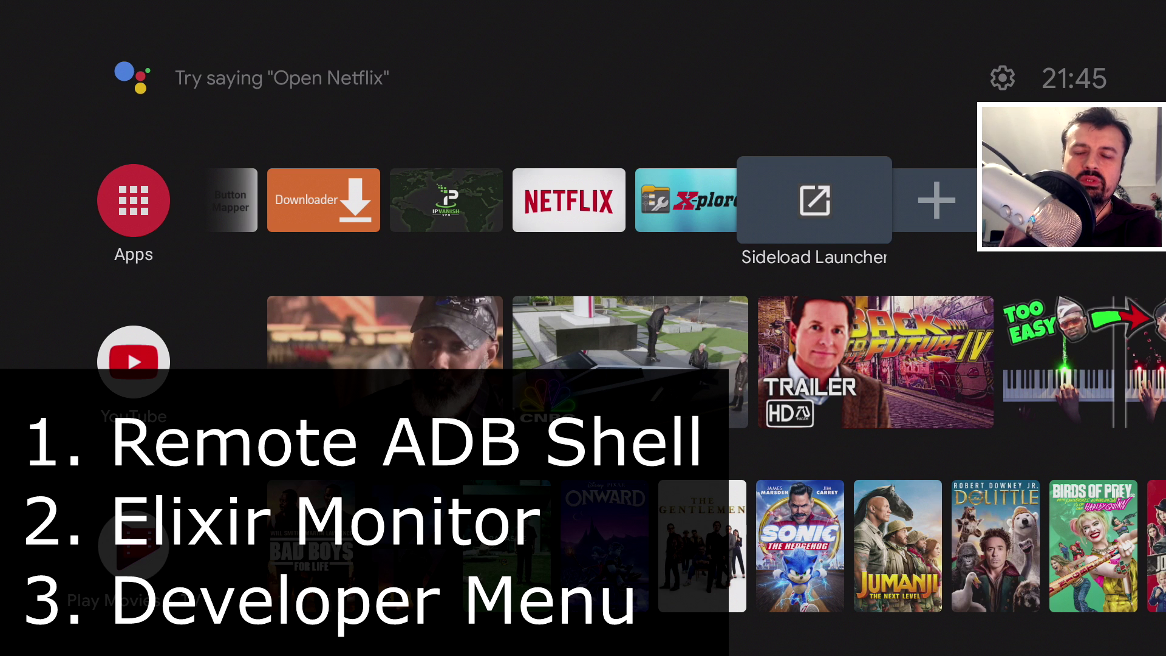
# Step: Open the device settings from the home screen and go to Device Preferences
pyautogui.press('Left')
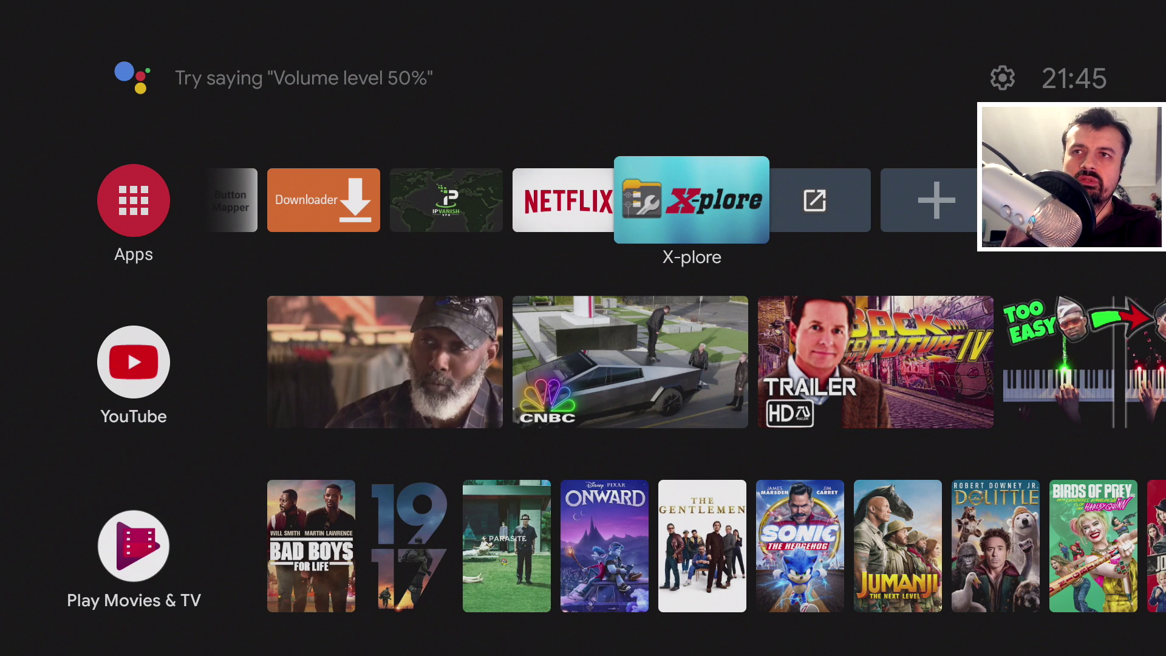
pyautogui.press('Right')
pyautogui.press('Right')
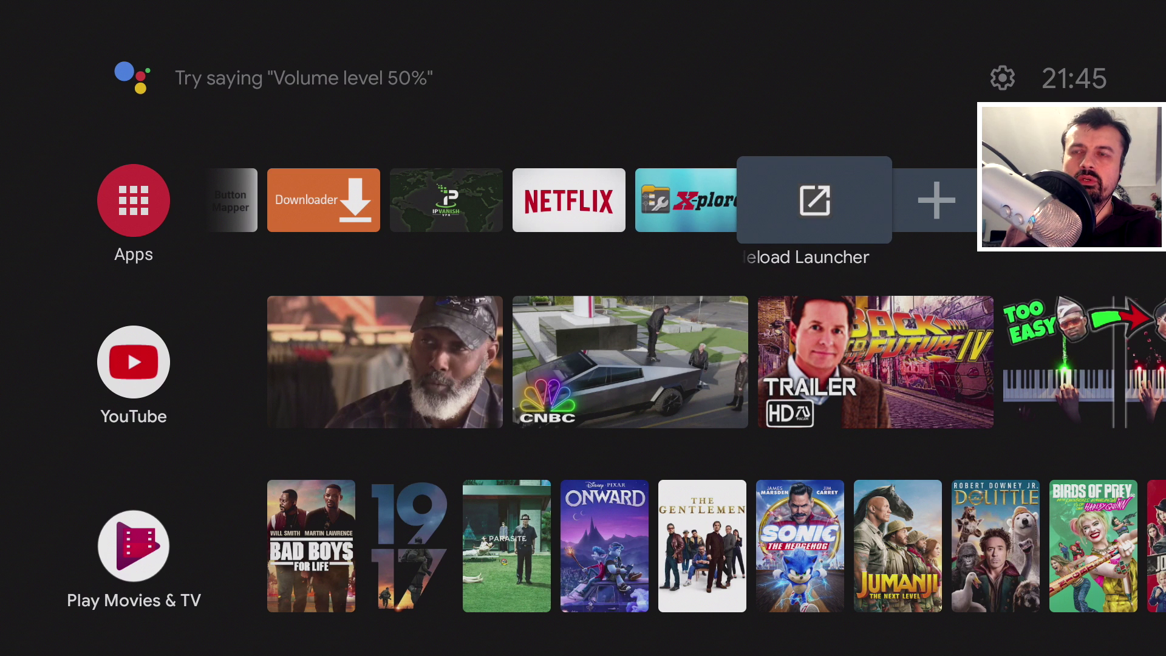
pyautogui.press('Up')
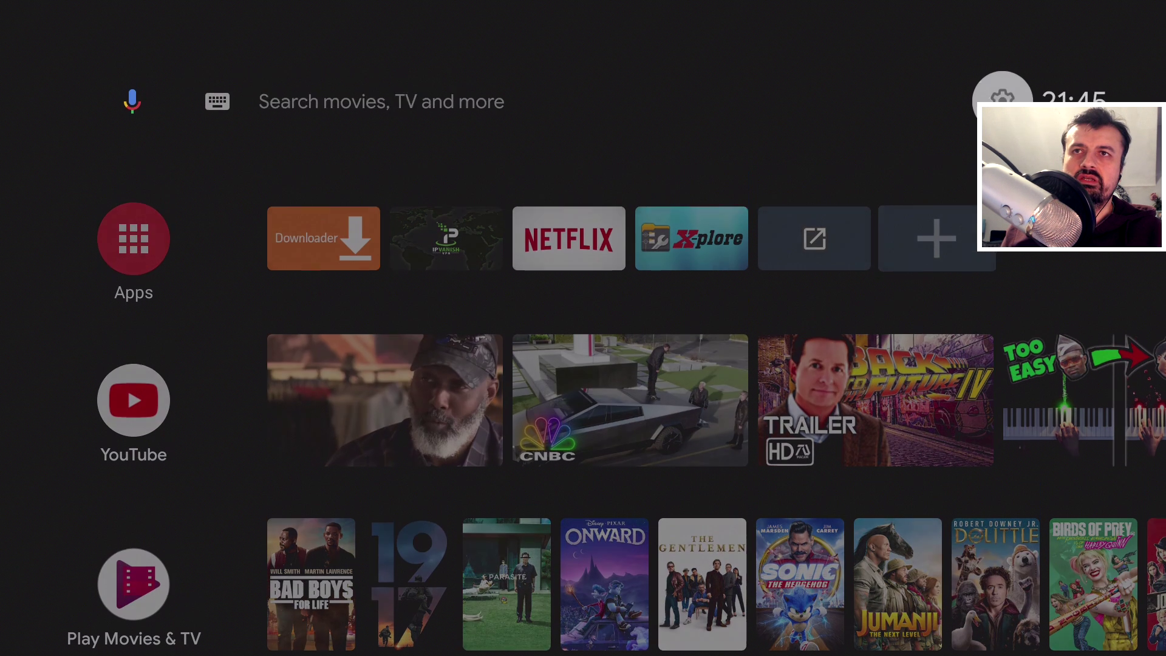
pyautogui.press('Return')
pyautogui.press('Down')
pyautogui.press('Down')
pyautogui.press('Down')
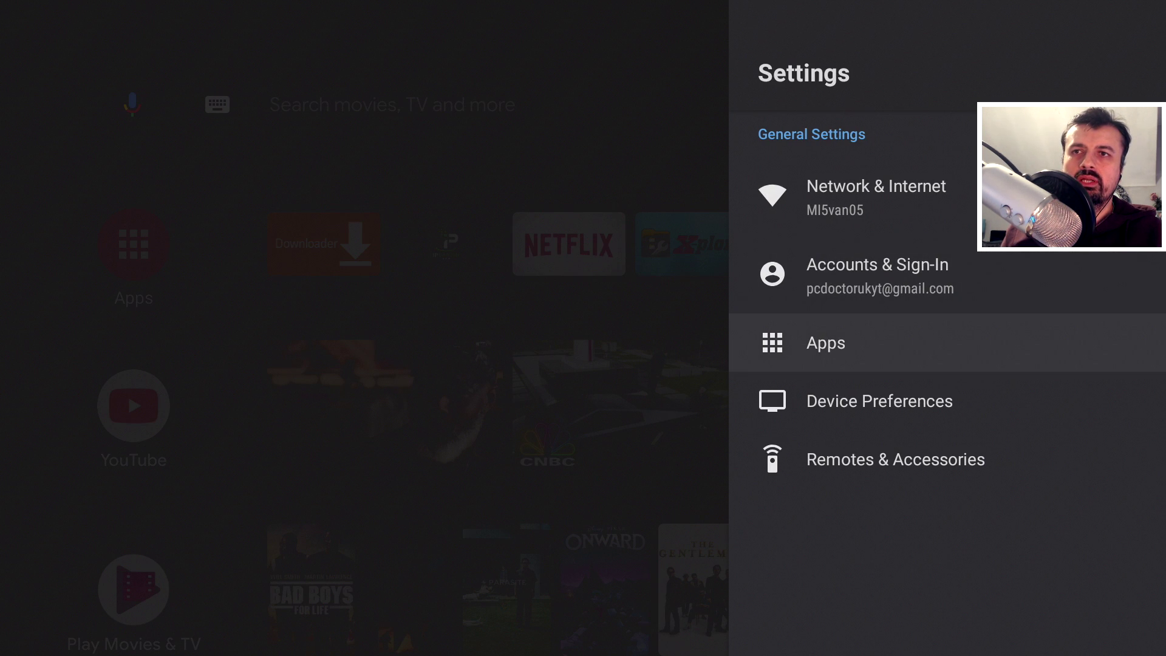
pyautogui.press('Return')
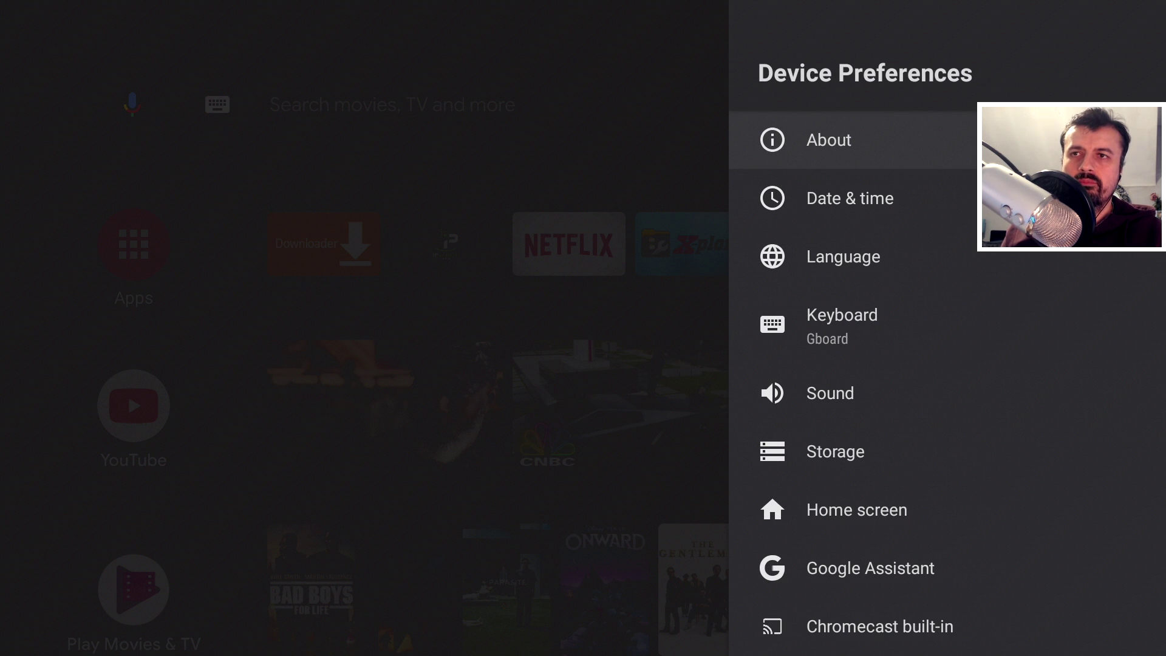
# Step: Unlock the hidden developer options by repeatedly selecting the Build entry on the About page, and return to Device Preferences
pyautogui.press('Return')
pyautogui.press('Down')
pyautogui.press('Down')
pyautogui.press('Down')
pyautogui.press('Down')
pyautogui.press('Down')
pyautogui.press('Down')
pyautogui.press('Down')
pyautogui.press('Down')
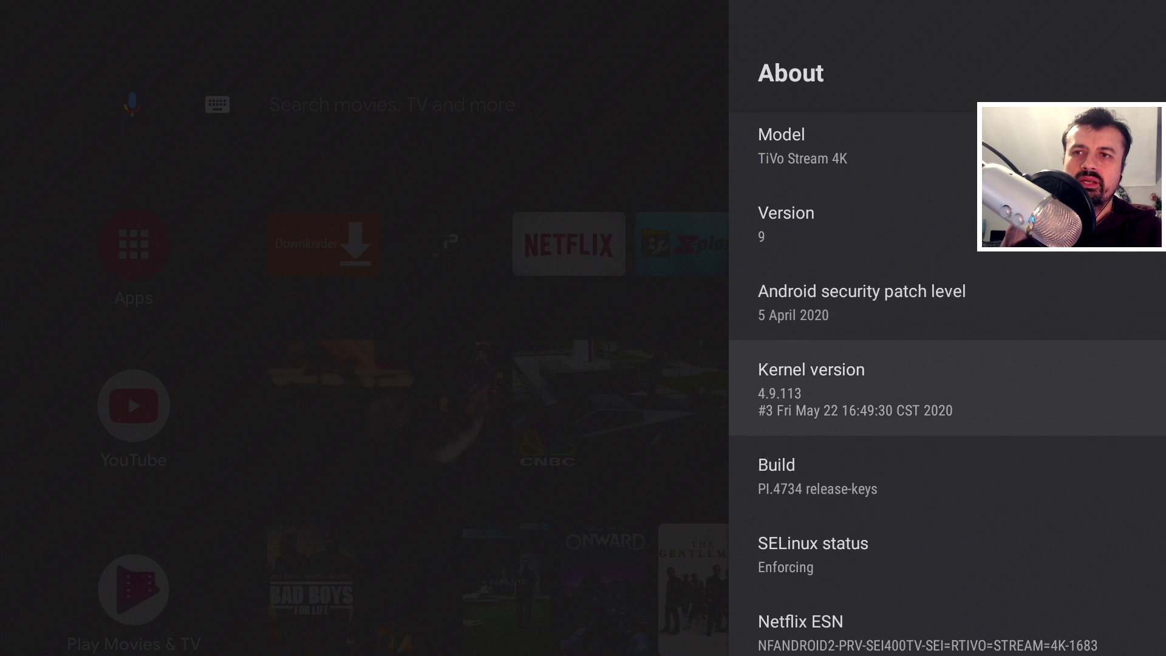
pyautogui.press('Down')
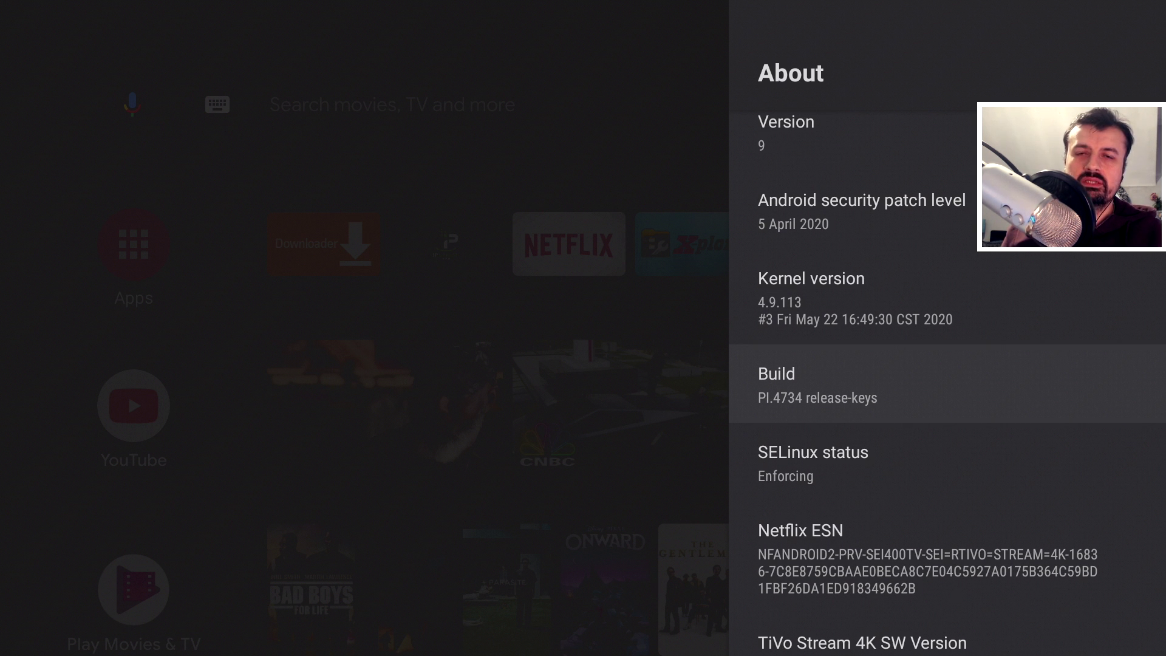
pyautogui.press('Return')
pyautogui.press('Return')
pyautogui.press('Return')
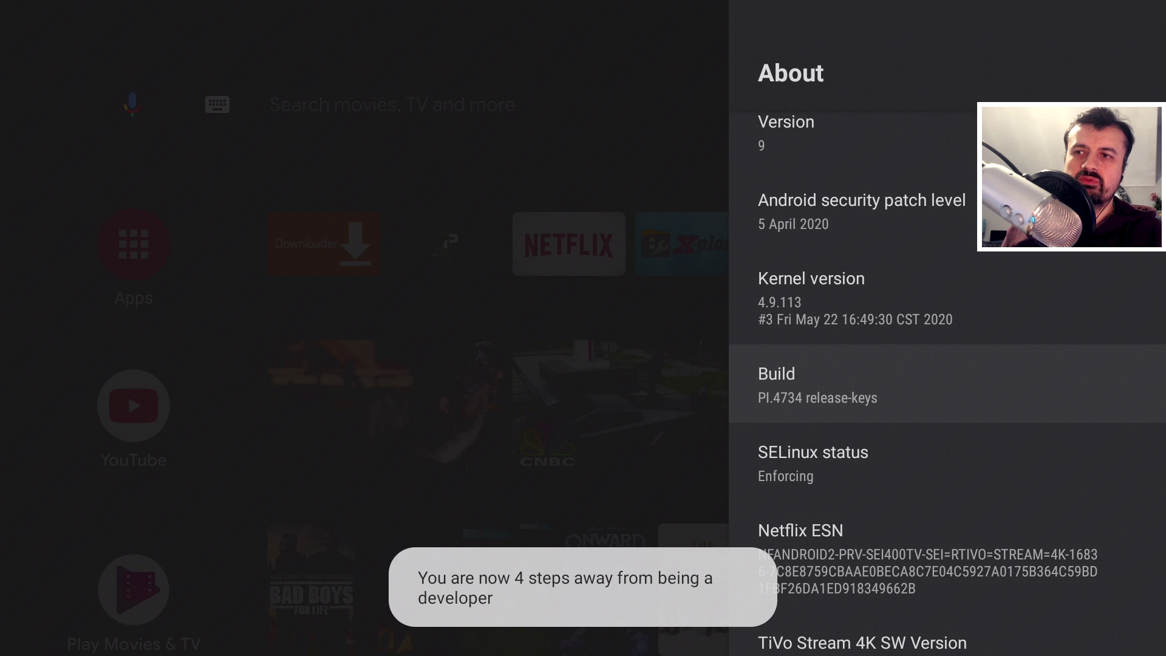
pyautogui.press('Return')
pyautogui.press('Return')
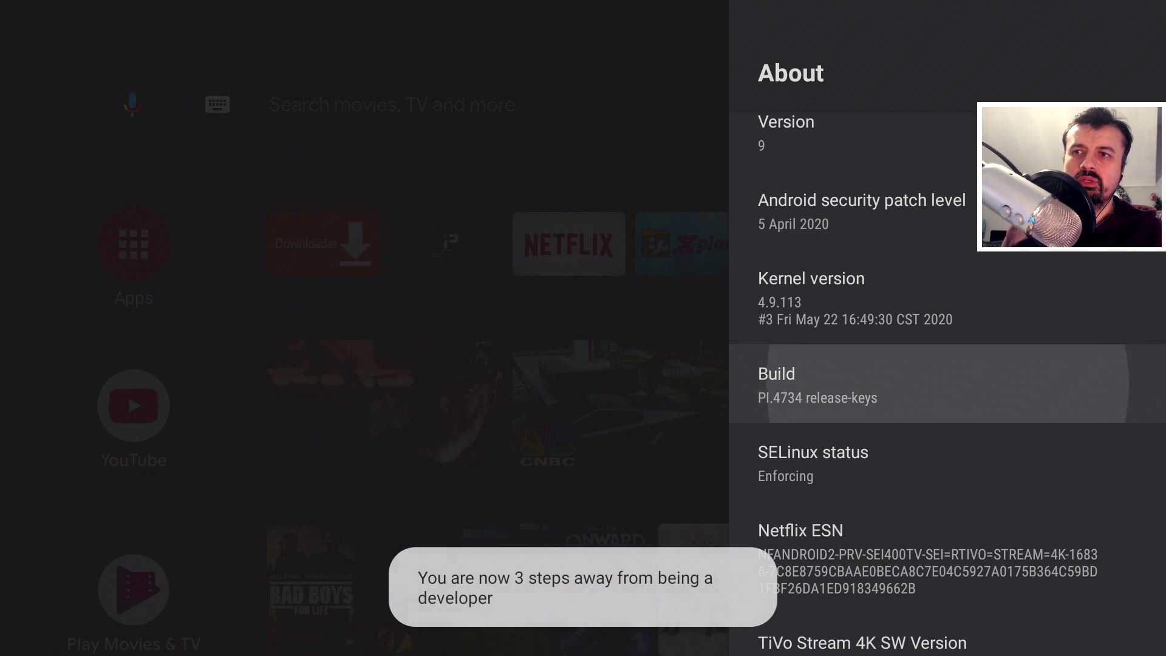
pyautogui.press('Return')
pyautogui.press('Return')
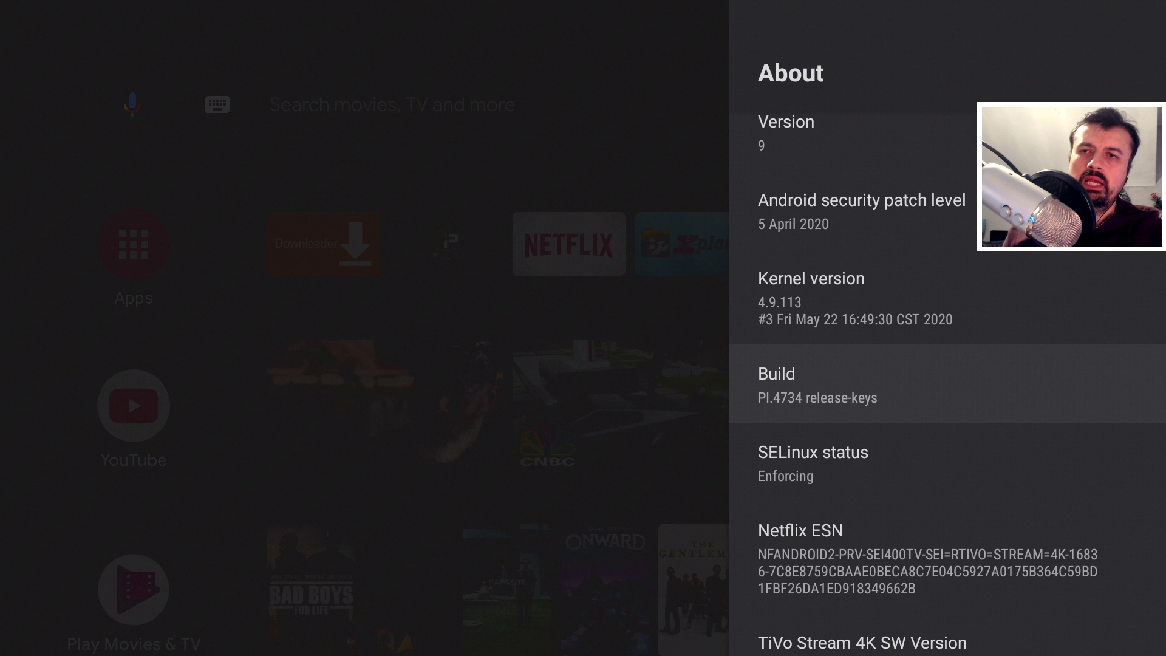
pyautogui.press('Escape')
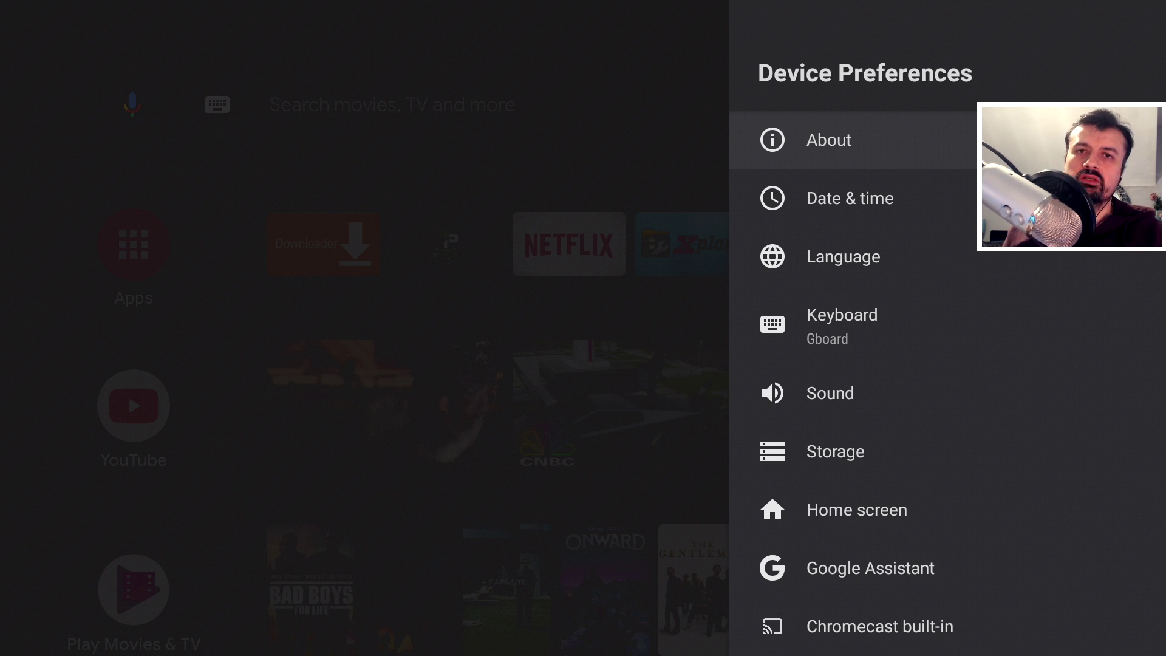
# Step: Open Developer options in Device Preferences
pyautogui.press('Down')
pyautogui.press('Down')
pyautogui.press('Down')
pyautogui.press('Down')
pyautogui.press('Down')
pyautogui.press('Down')
pyautogui.press('Down')
pyautogui.press('Down')
pyautogui.press('Down')
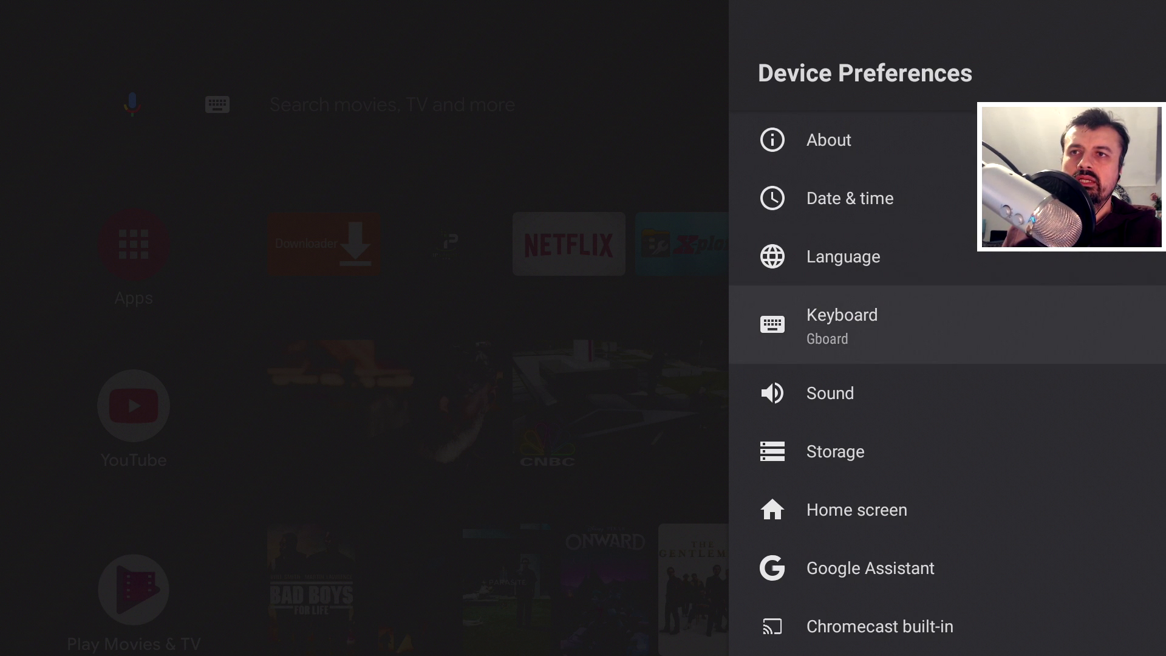
pyautogui.press('Down')
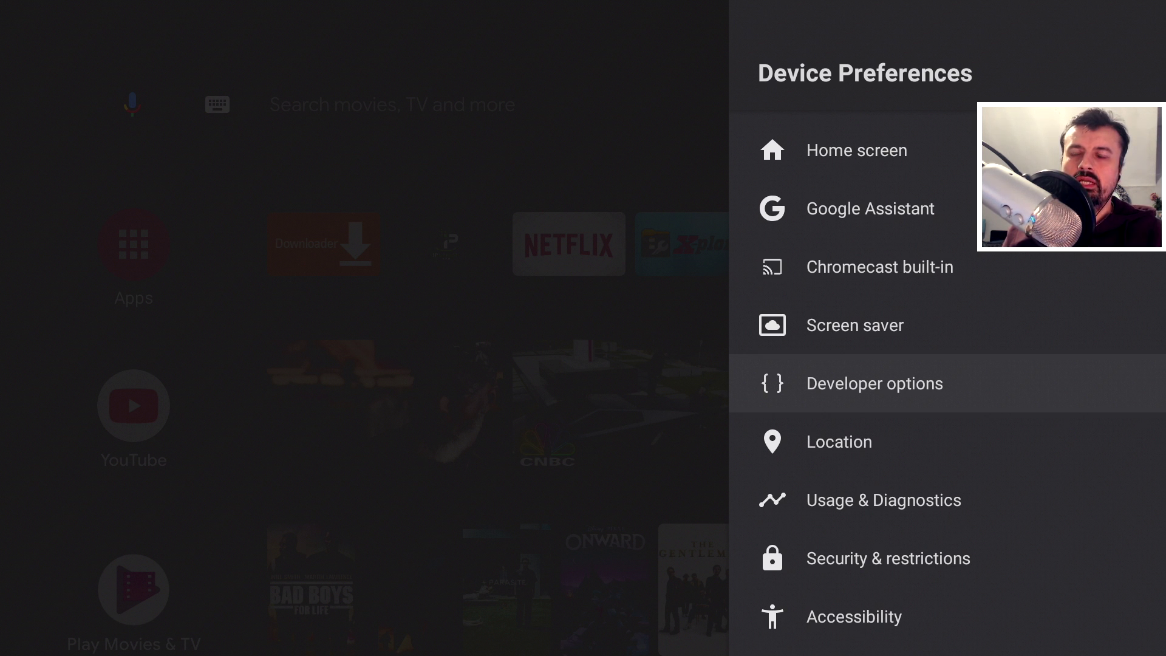
pyautogui.press('Return')
# Step: Enable USB debugging in the Debugging section and accept the confirmation
pyautogui.press('Down')
pyautogui.press('Down')
pyautogui.press('Down')
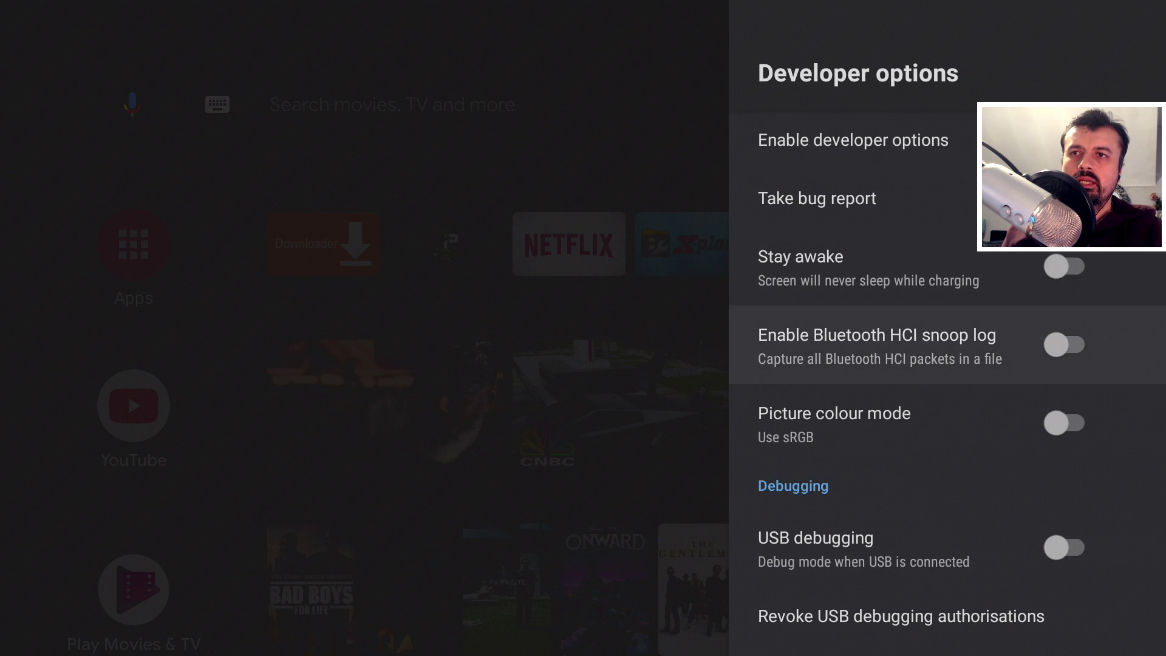
pyautogui.press('Down')
pyautogui.press('Down')
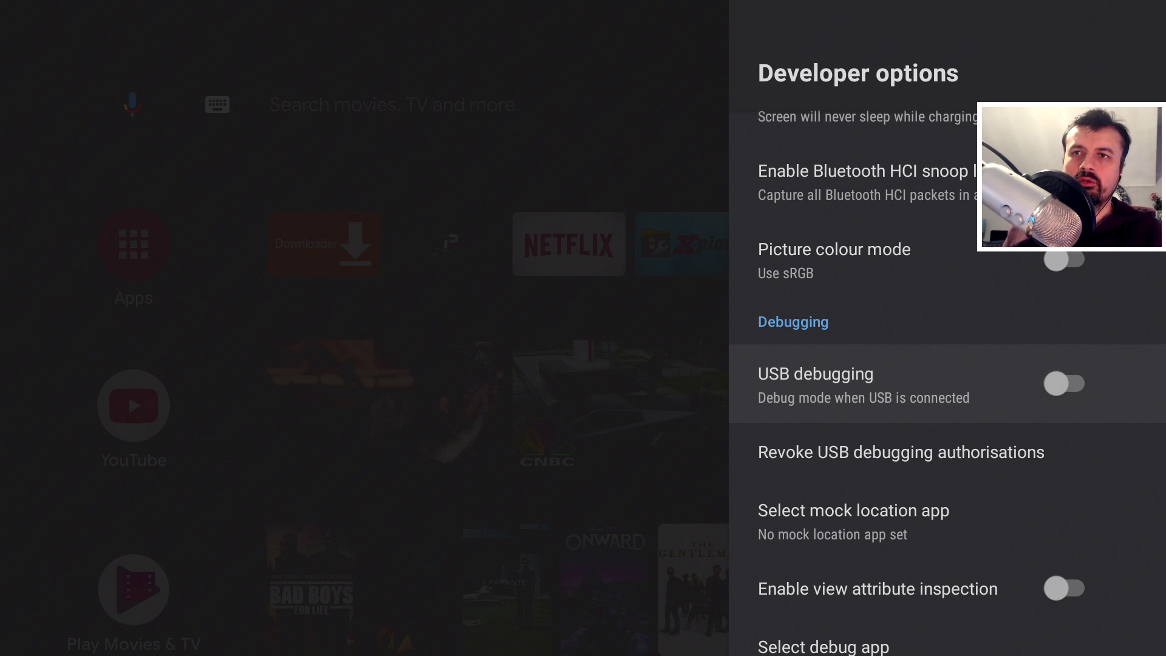
pyautogui.press('Return')
pyautogui.press('Return')
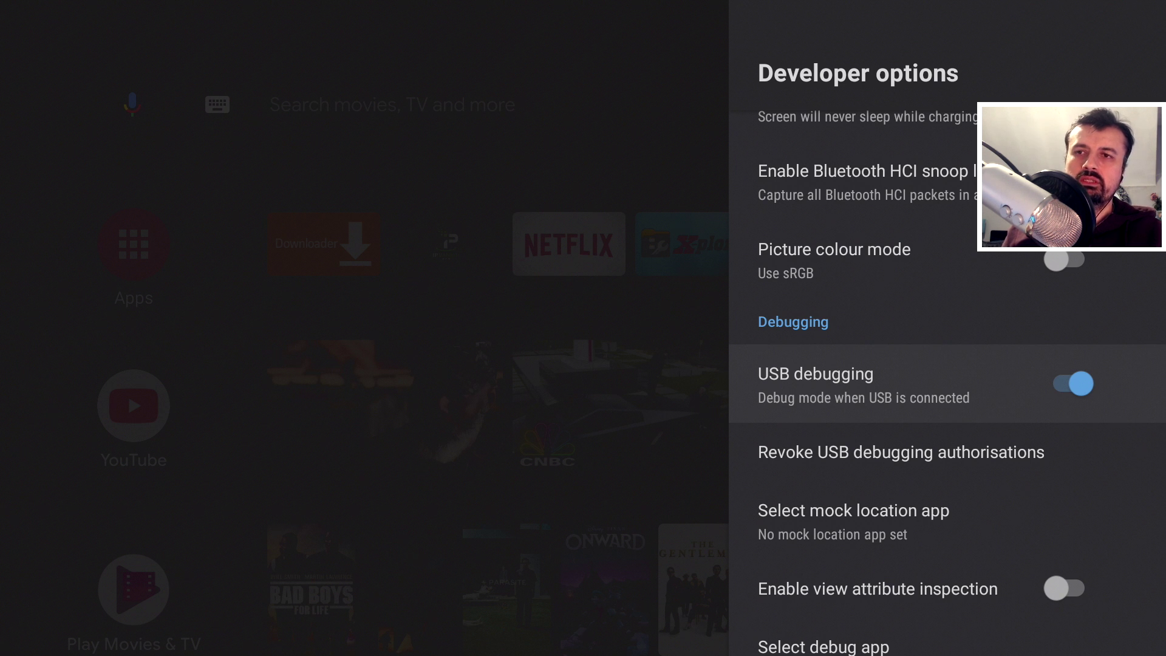
# Step: Set the Window animation scale in the Drawing section to Animation off
pyautogui.press('Down')
pyautogui.press('Down')
pyautogui.press('Down')
pyautogui.press('Down')
pyautogui.press('Down')
pyautogui.press('Down')
pyautogui.press('Down')
pyautogui.press('Down')
pyautogui.press('Down')
pyautogui.press('Down')
pyautogui.press('Down')
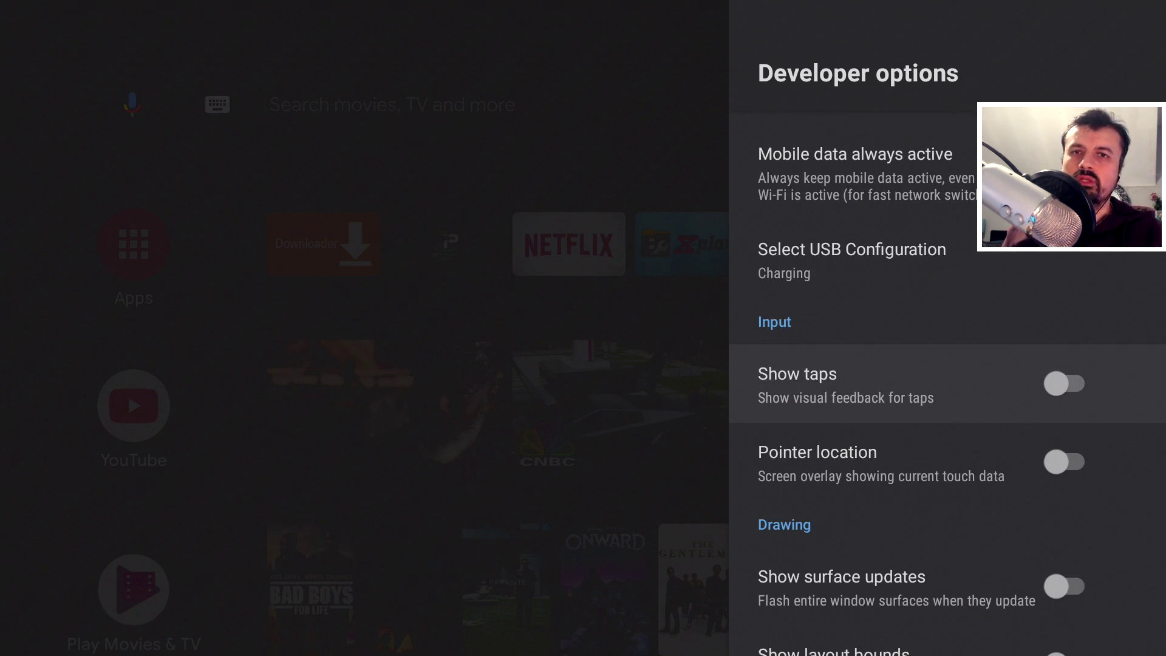
pyautogui.press('Down')
pyautogui.press('Down')
pyautogui.press('Down')
pyautogui.press('Down')
pyautogui.press('Down')
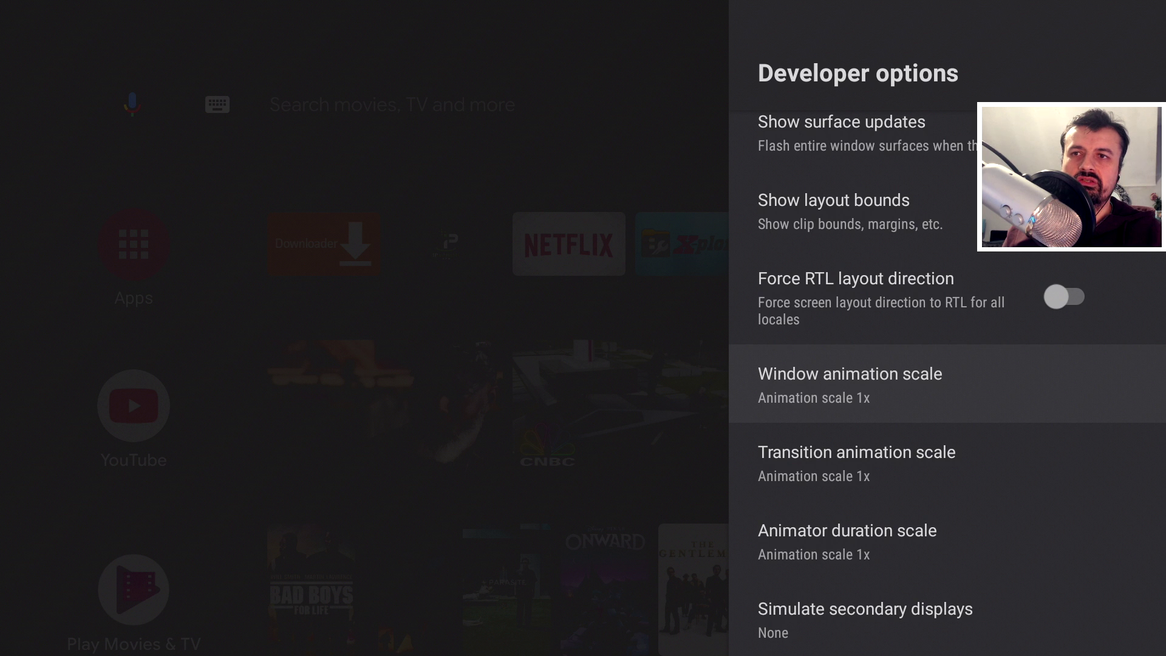
pyautogui.press('Return')
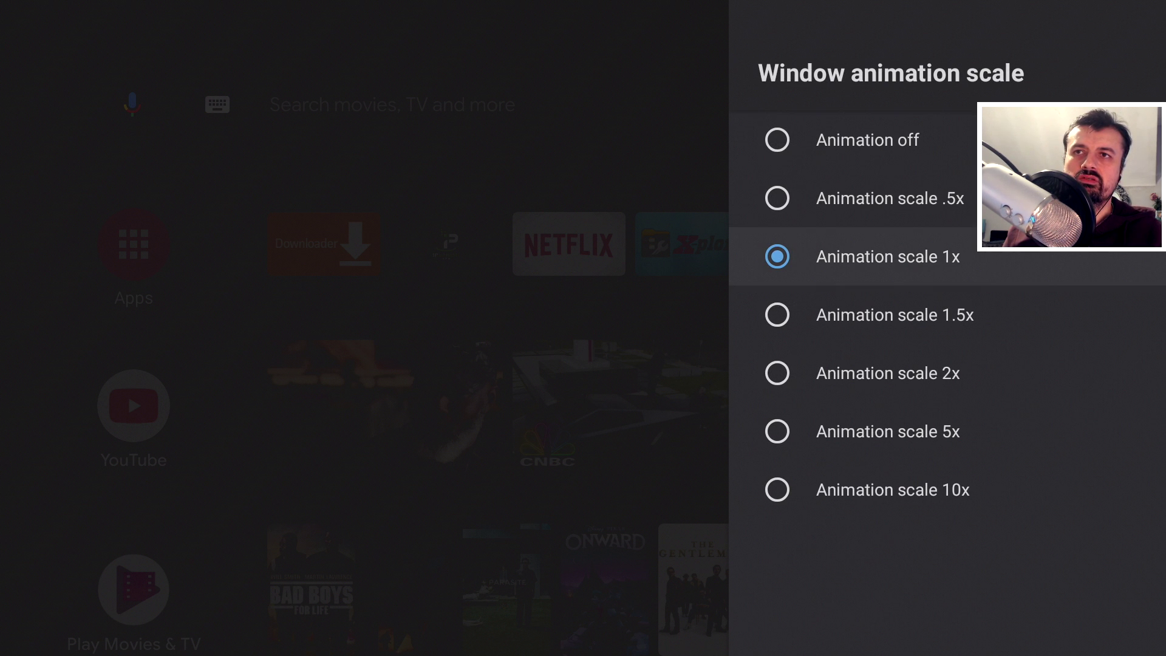
pyautogui.press('Up')
pyautogui.press('Return')
# Step: Set the Transition animation scale to Animation off
pyautogui.press('Down')
pyautogui.press('Return')
pyautogui.press('Up')
pyautogui.press('Up')
pyautogui.press('Return')
# Step: Set the Animator duration scale to Animation off and leave the settings for the home screen
pyautogui.press('Down')
pyautogui.press('Return')
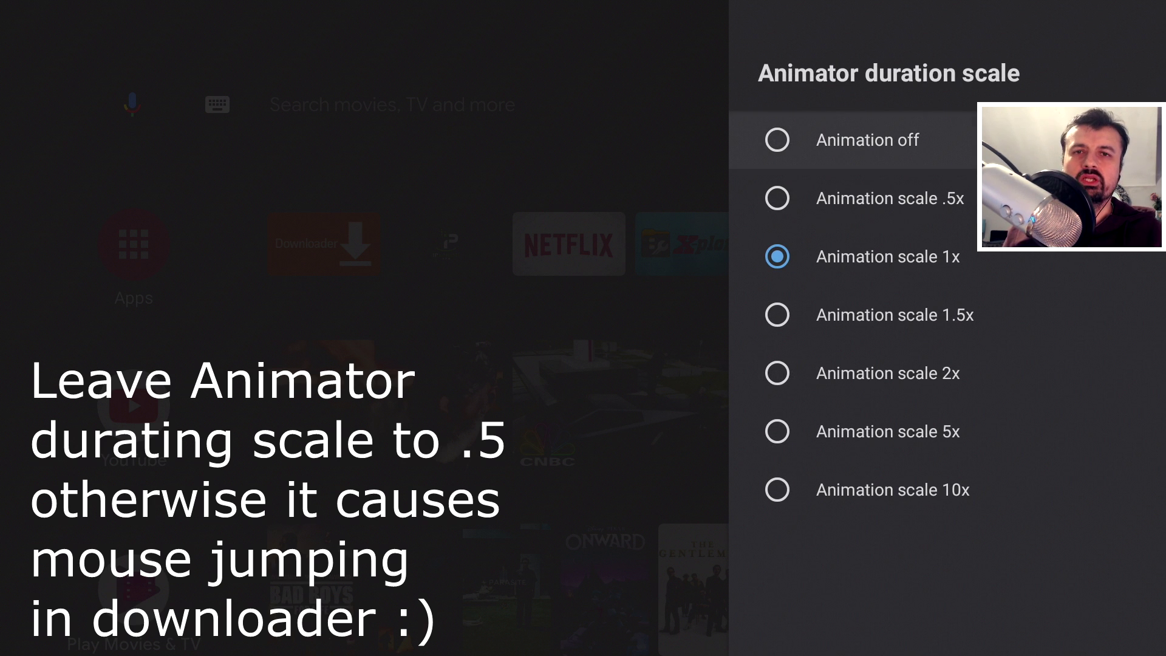
pyautogui.press('Return')
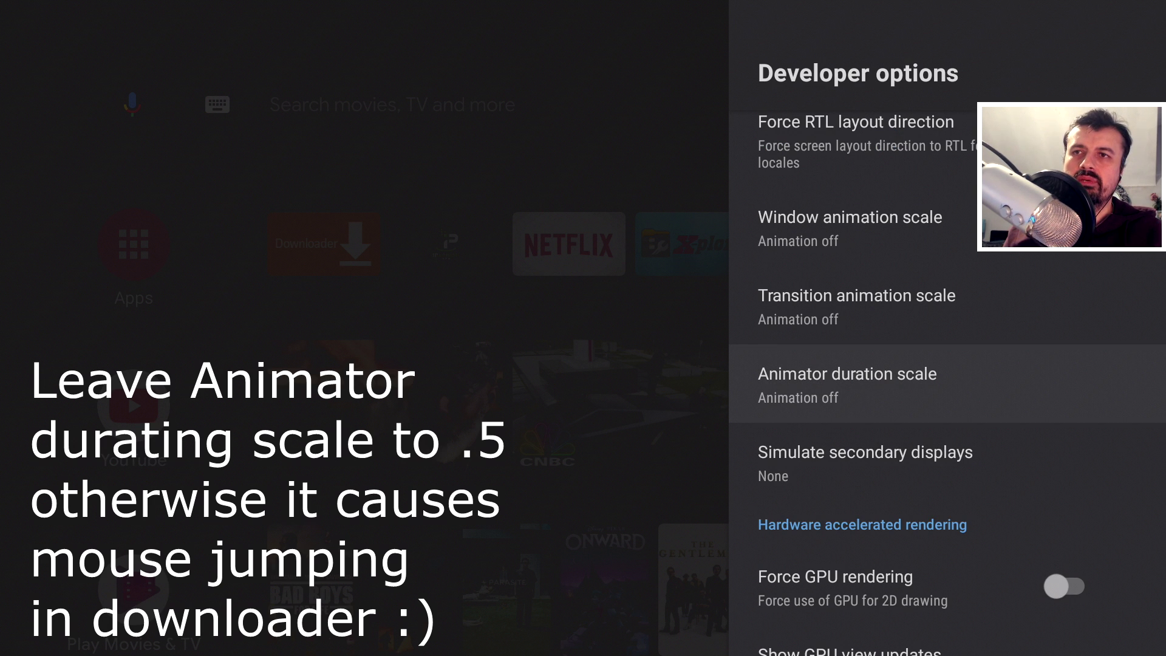
pyautogui.press('Escape')
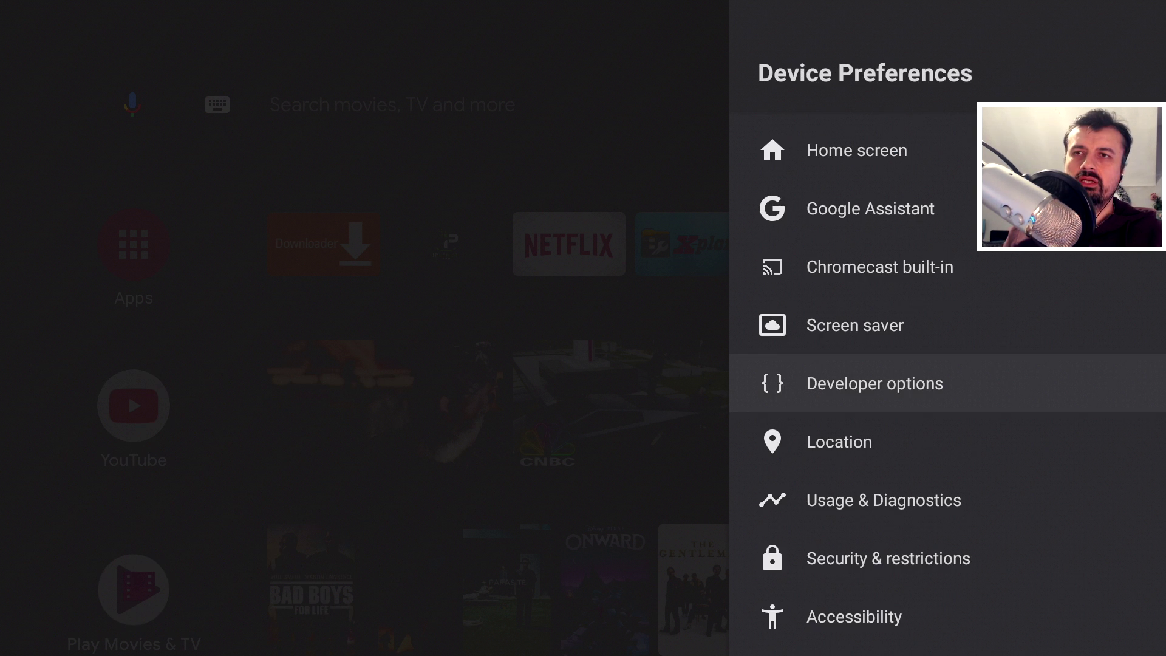
pyautogui.press('Escape')
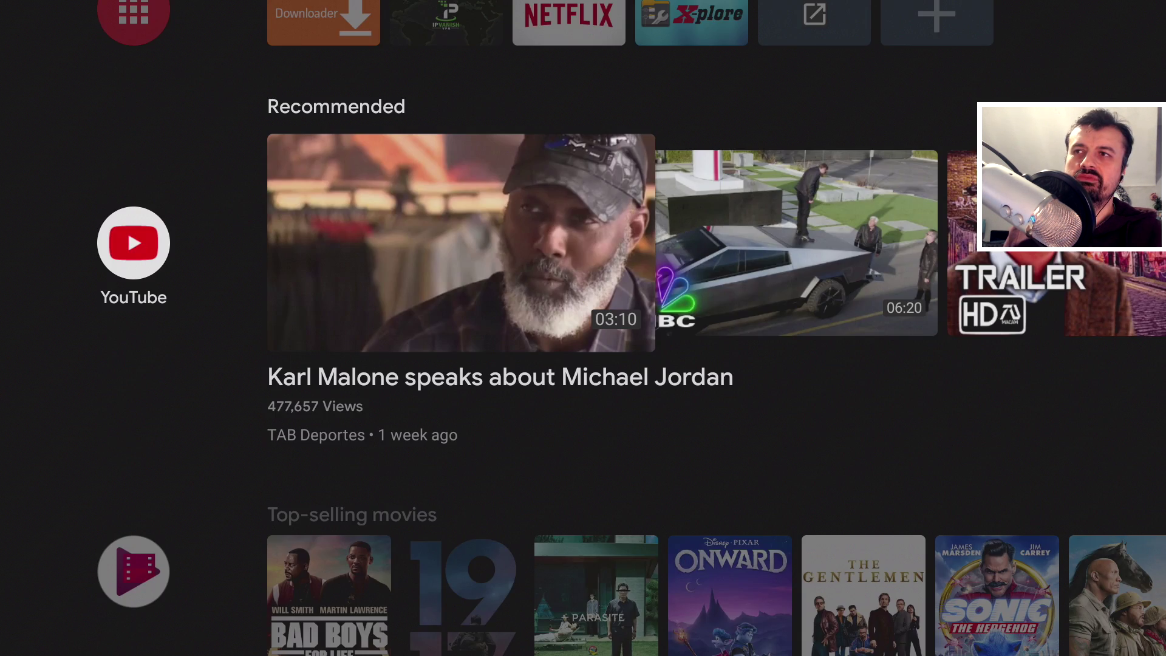
# Step: Launch the Downloader app from the home screen's Apps row
pyautogui.press('Down')
pyautogui.press('Left')
pyautogui.press('Left')
pyautogui.press('Left')
pyautogui.press('Left')
pyautogui.press('Left')
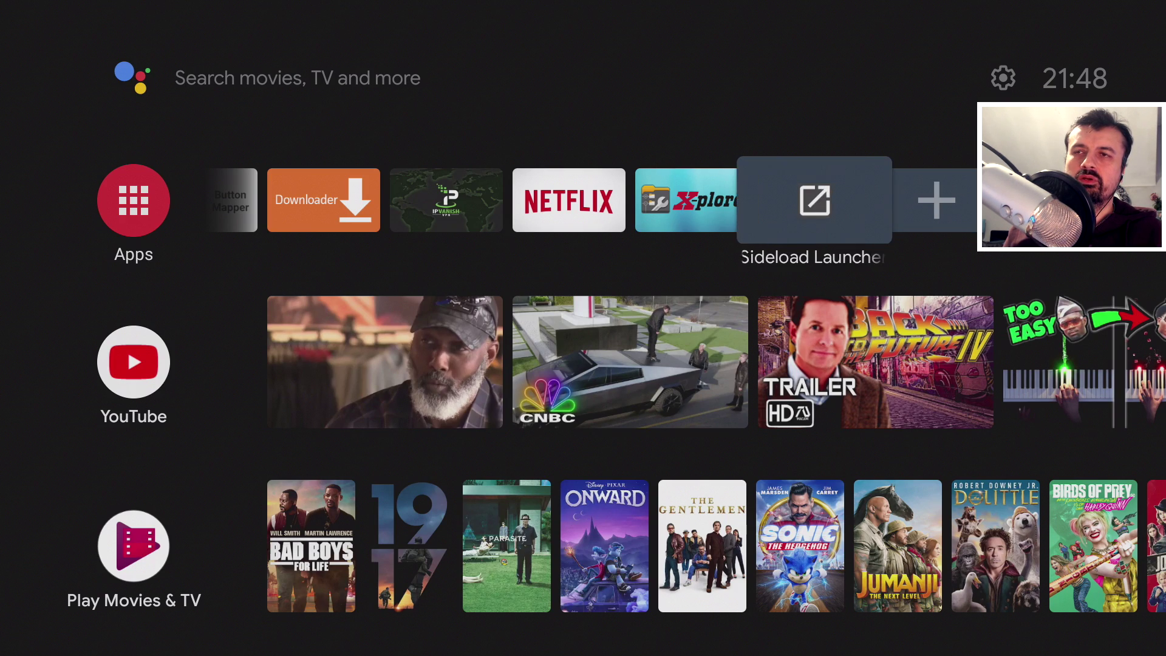
pyautogui.press('Left')
pyautogui.press('Left')
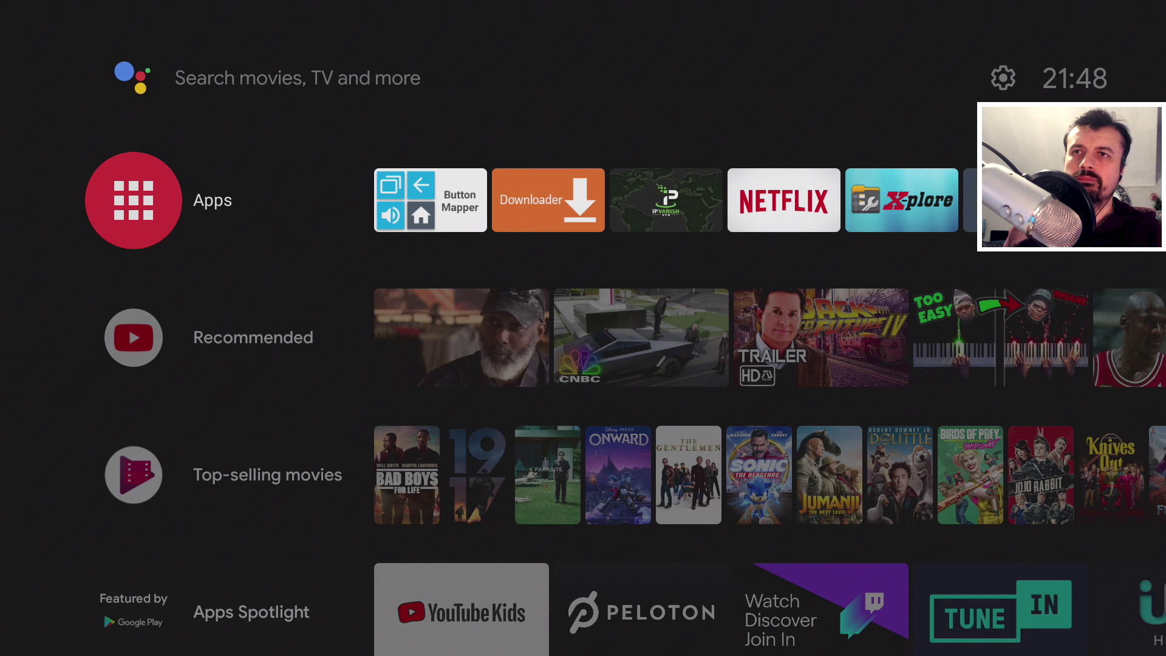
pyautogui.press('Right')
pyautogui.press('Right')
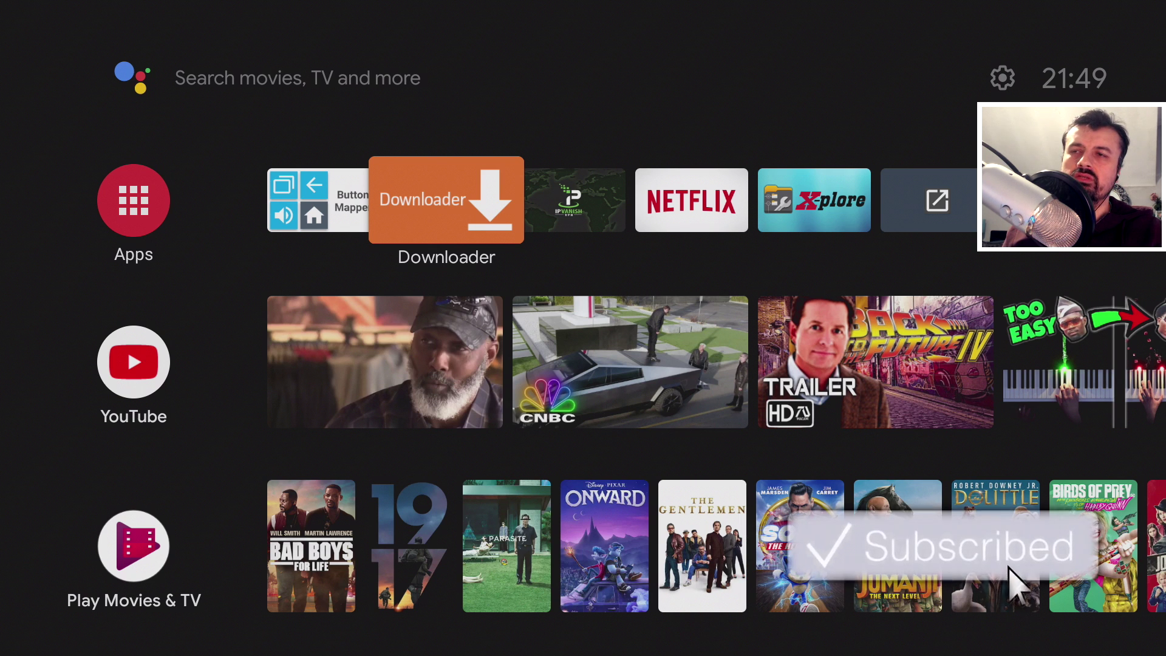
pyautogui.press('Right')
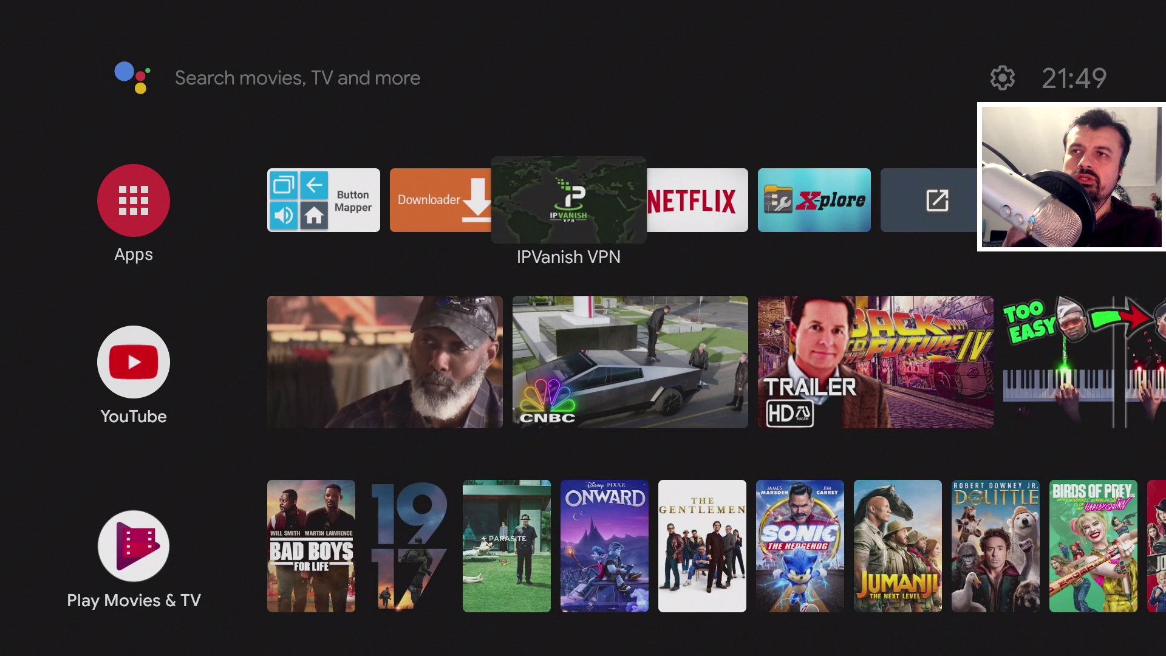
pyautogui.press('Left')
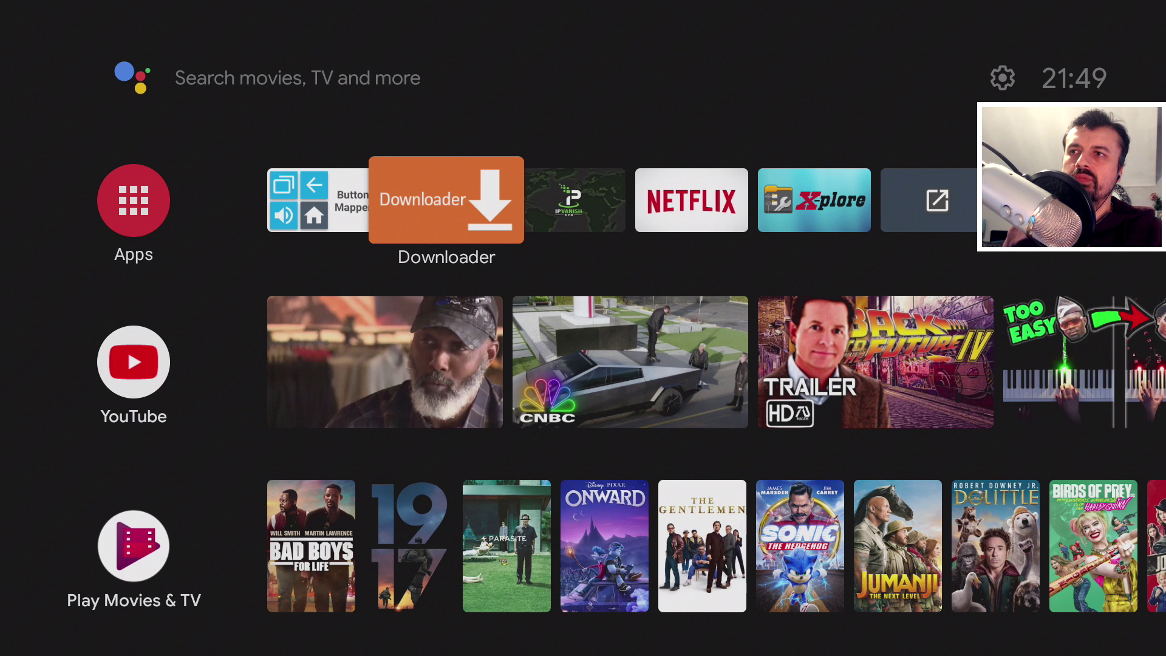
pyautogui.press('Right')
pyautogui.press('Left')
pyautogui.press('Return')
pyautogui.press('Up')
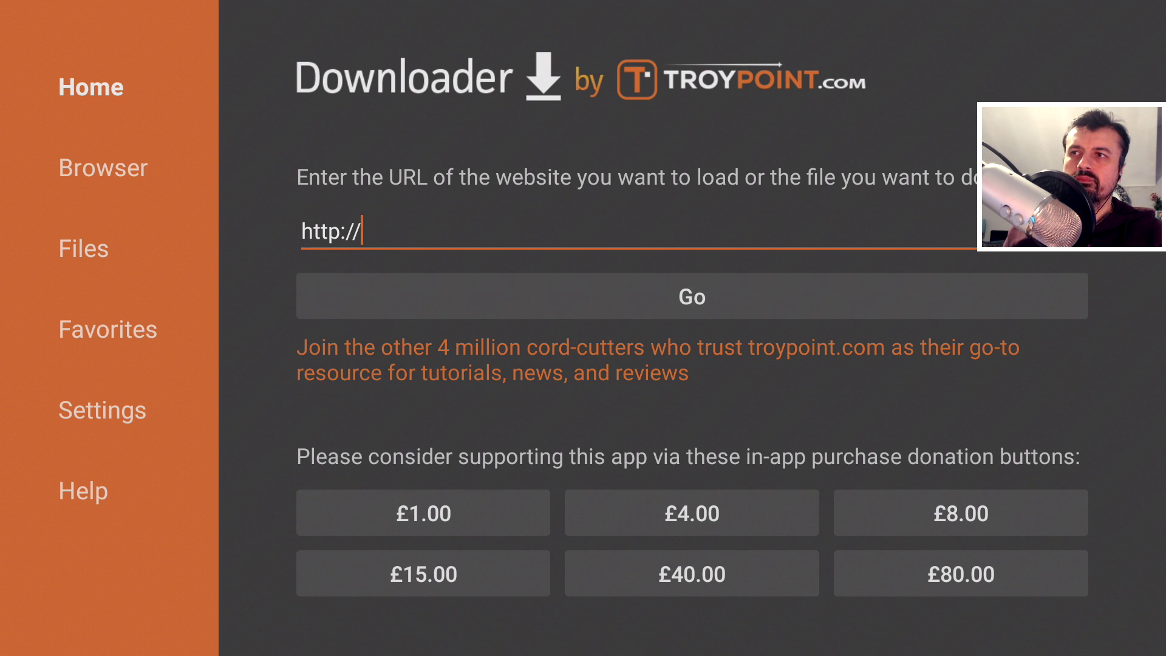
pyautogui.press('Return')
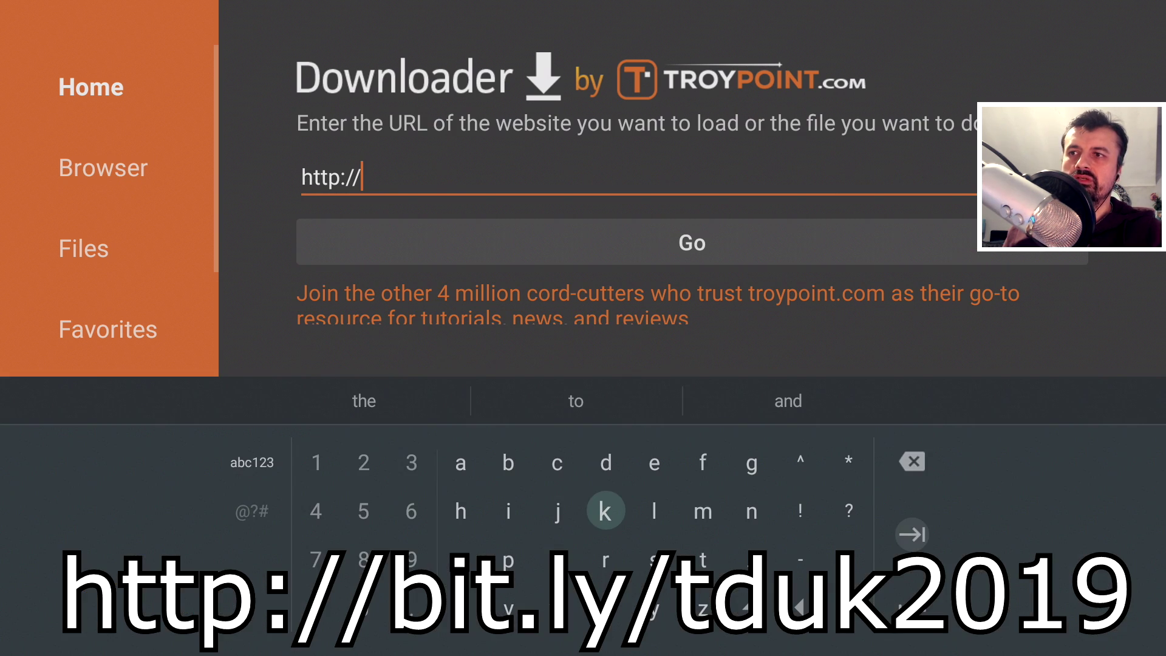
pyautogui.press('Down')
pyautogui.press('Up')
pyautogui.press('Up')
pyautogui.press('Left')
pyautogui.press('Left')
pyautogui.press('Return')
pyautogui.press('Down')
pyautogui.press('Return')
pyautogui.press('Down')
pyautogui.press('Right')
pyautogui.press('Right')
pyautogui.press('Right')
pyautogui.press('Right')
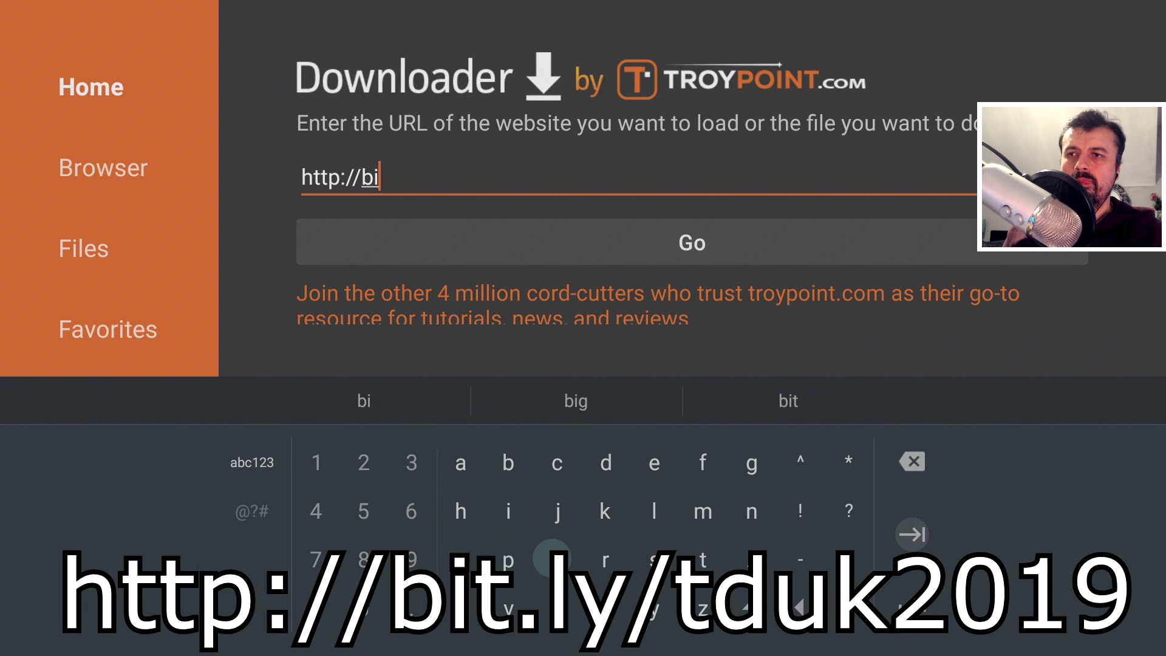
pyautogui.press('Return')
pyautogui.press('Right')
pyautogui.press('Right')
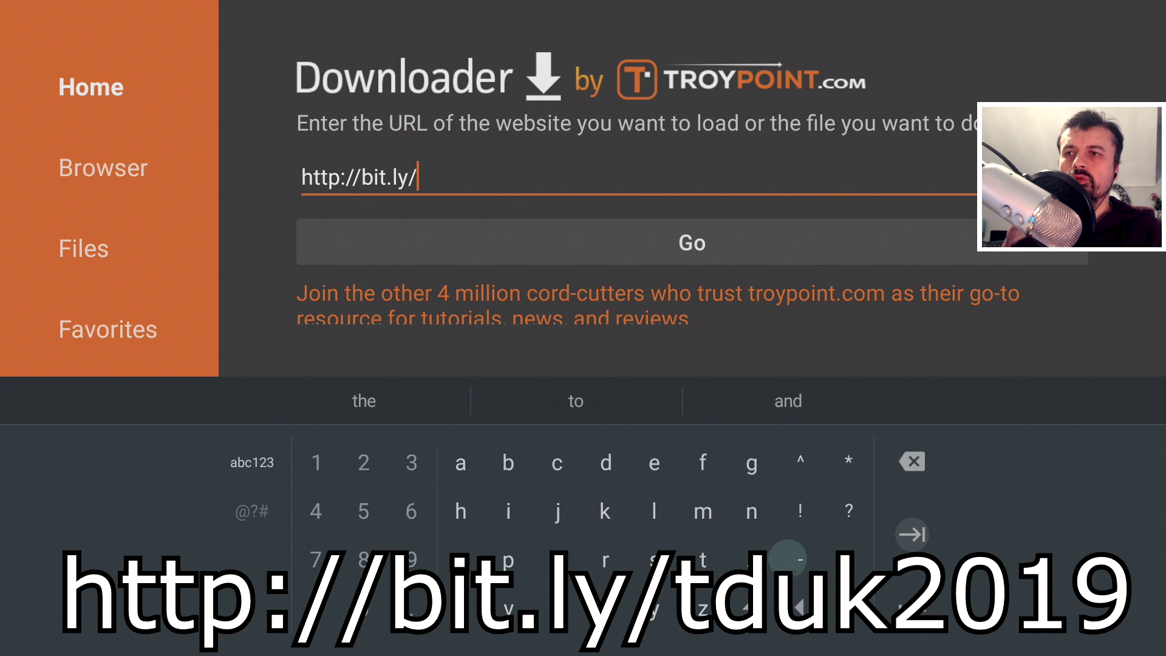
# Step: Complete the web address with tduk2019 and load the page
pyautogui.press('Left')
pyautogui.press('Left')
pyautogui.press('Left')
pyautogui.press('Up')
pyautogui.press('Up')
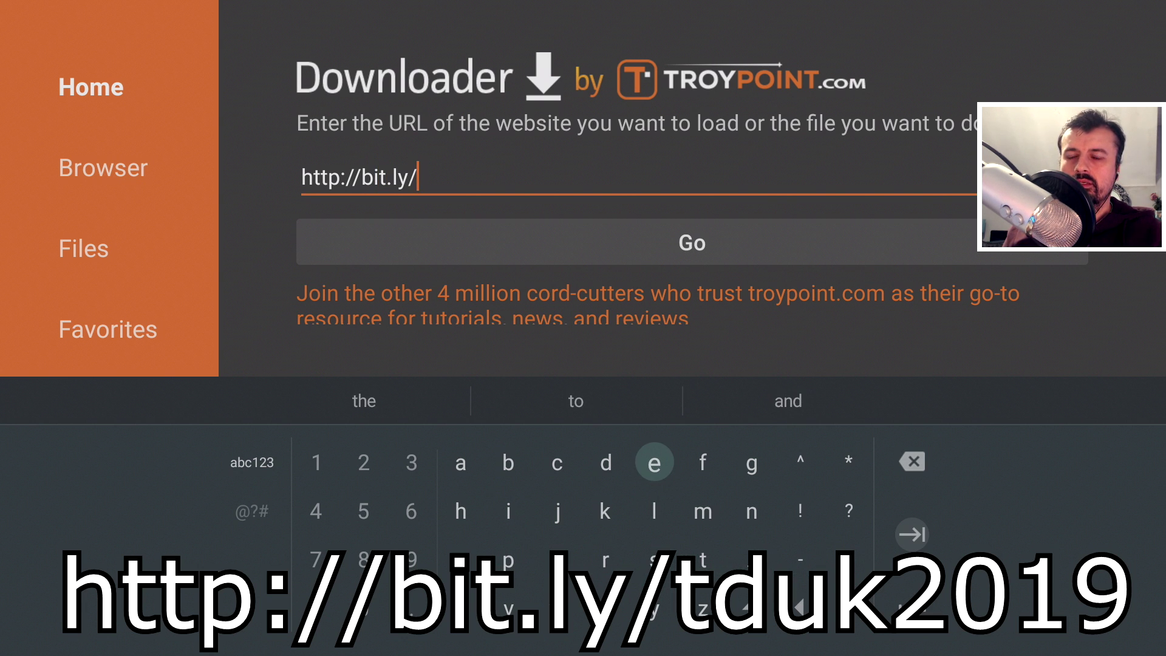
pyautogui.press('Down')
pyautogui.press('Down')
pyautogui.press('Right')
pyautogui.press('Return')
pyautogui.press('Left')
pyautogui.press('Left')
pyautogui.press('Up')
pyautogui.press('Up')
pyautogui.press('Up')
pyautogui.press('Down')
pyautogui.press('Return')
pyautogui.press('Down')
pyautogui.press('Down')
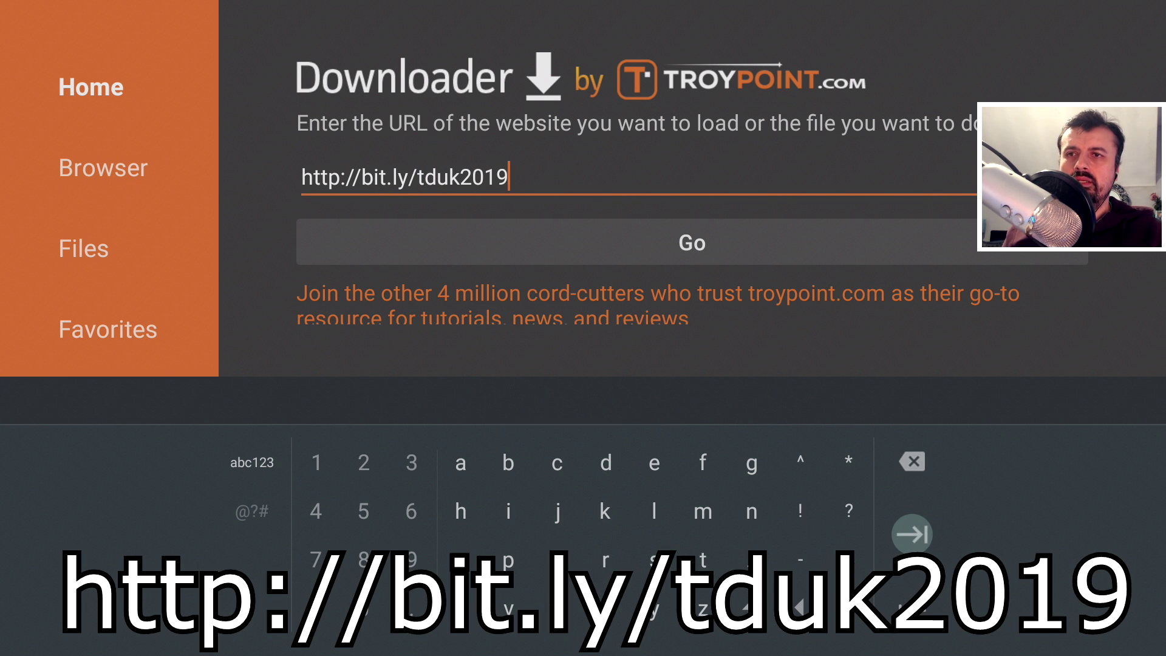
pyautogui.press('Return')
pyautogui.press('Return')
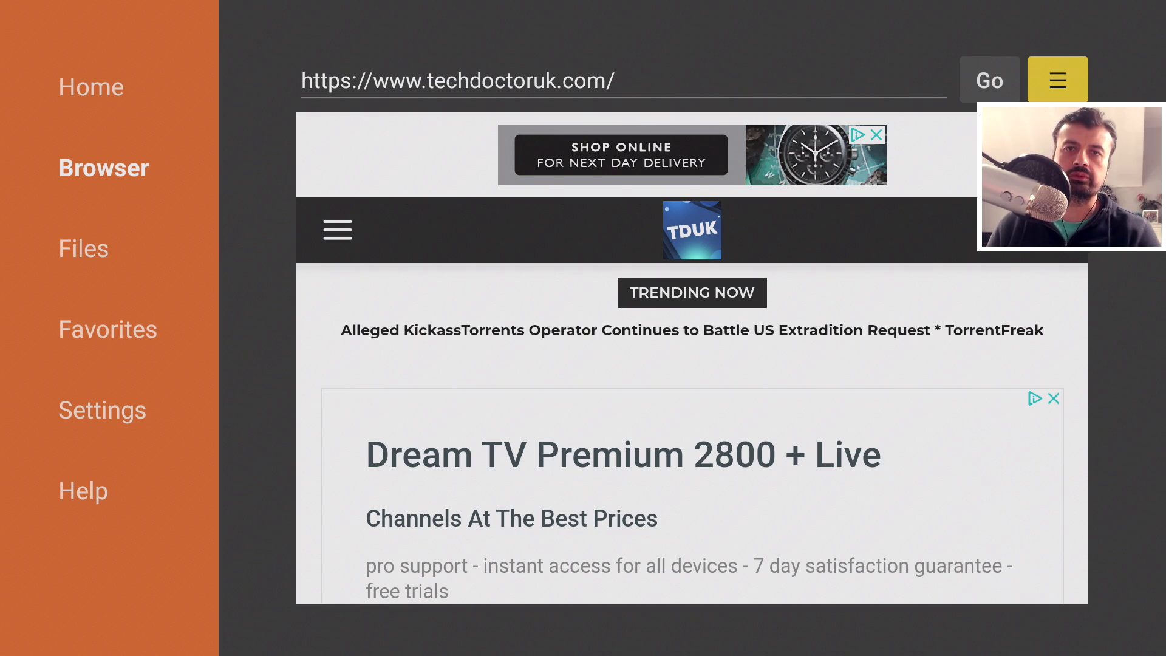
# Step: Open the Tutorials page from the TechDoctorUK site's navigation menu
pyautogui.press('Left')
pyautogui.press('Down')
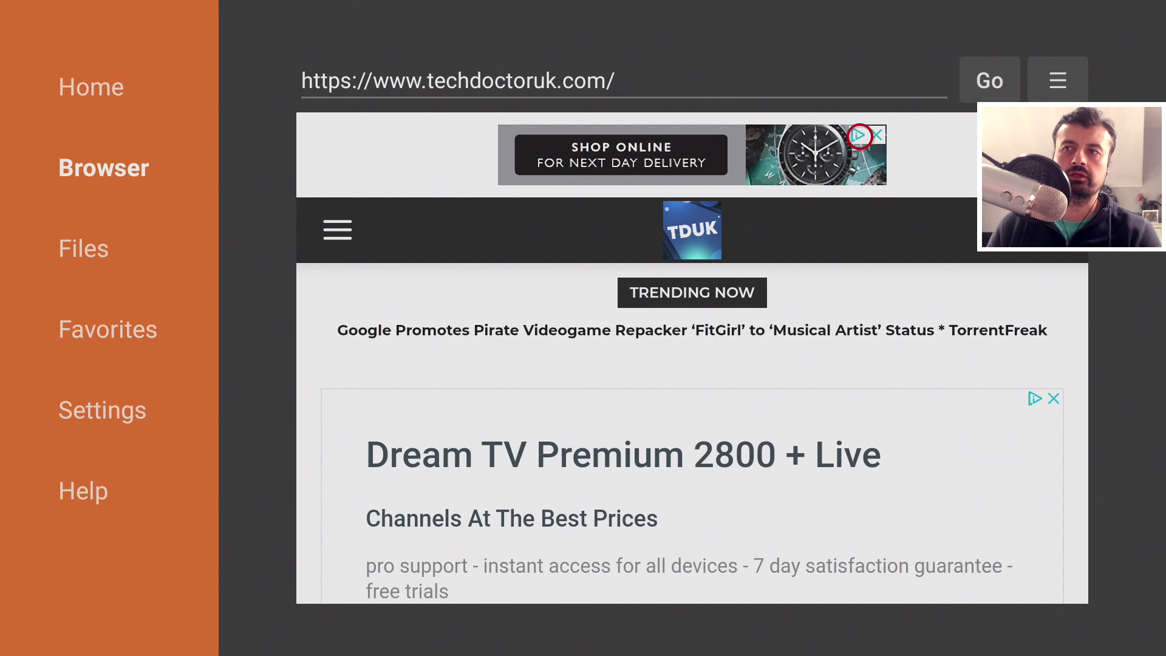
pyautogui.press('Left')
pyautogui.press('Up')
pyautogui.press('Up')
pyautogui.press('Down')
pyautogui.press('Left')
pyautogui.click(322, 237)
pyautogui.press('Down')
pyautogui.press('Down')
pyautogui.press('Down')
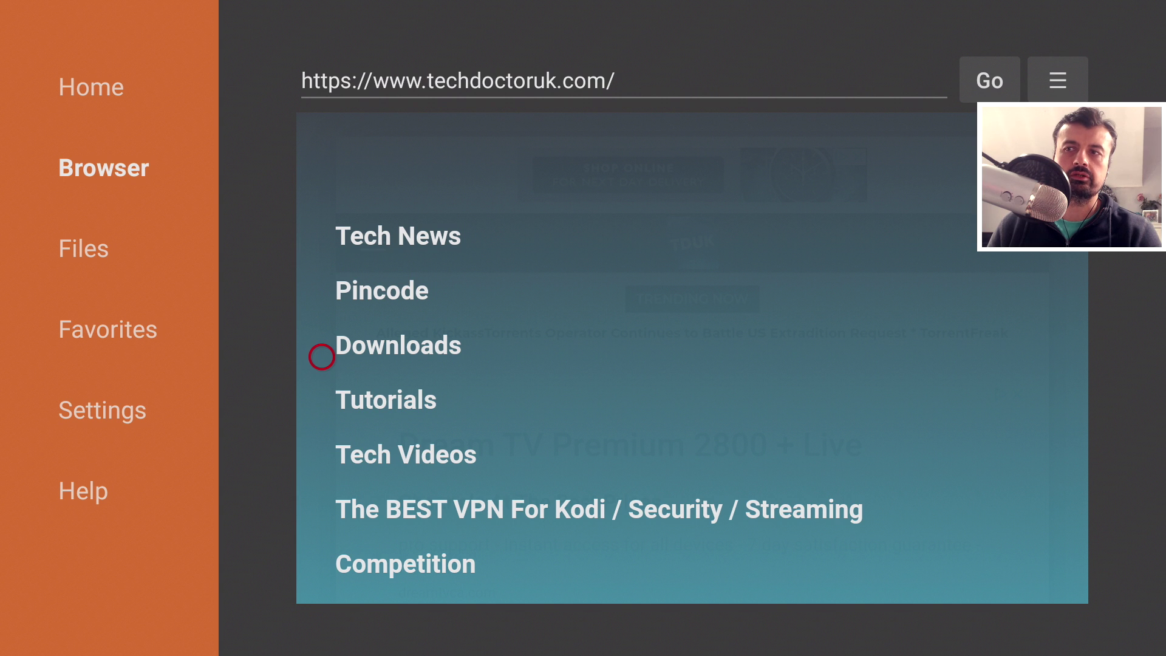
pyautogui.press('Right')
pyautogui.click(362, 398)
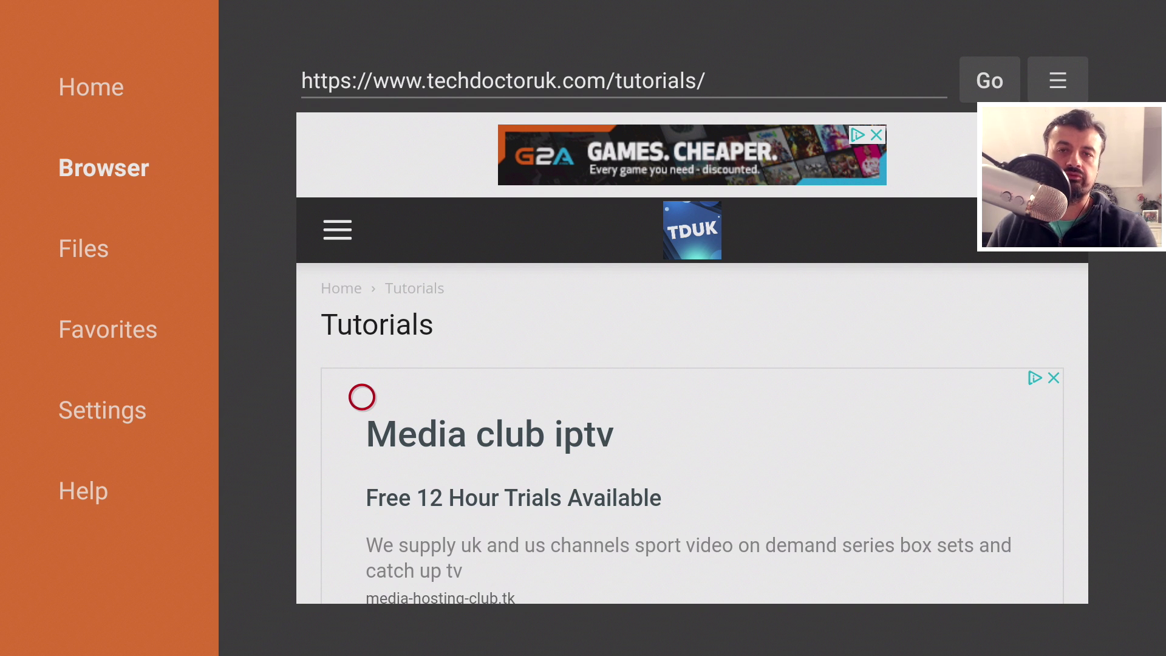
# Step: Disable JavaScript in the built-in browser and reload the Tutorials page
pyautogui.press('Up')
pyautogui.press('Up')
pyautogui.press('Up')
pyautogui.press('Up')
pyautogui.press('Right')
pyautogui.press('Right')
pyautogui.press('Return')
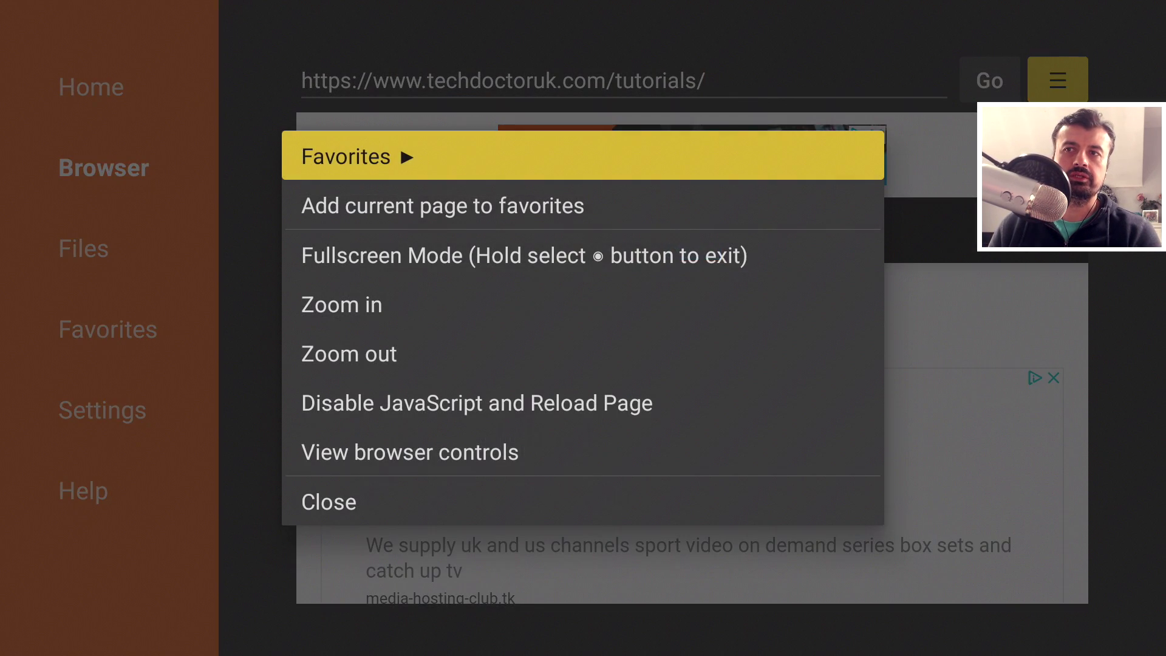
pyautogui.press('Down')
pyautogui.press('Down')
pyautogui.press('Down')
pyautogui.press('Down')
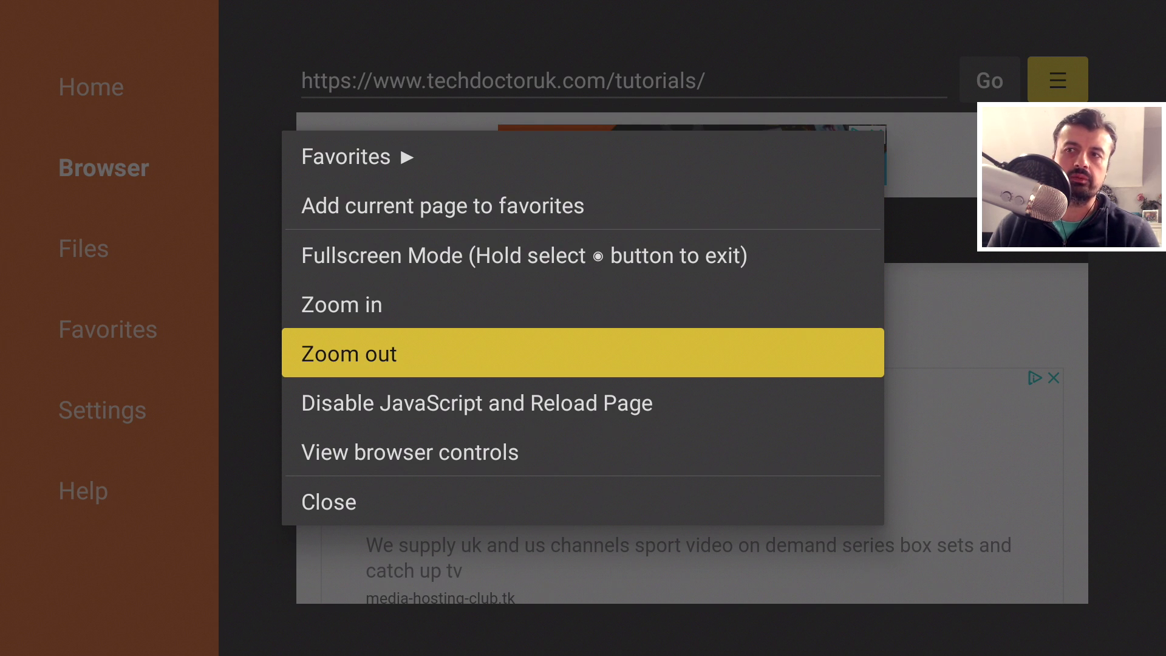
pyautogui.press('Down')
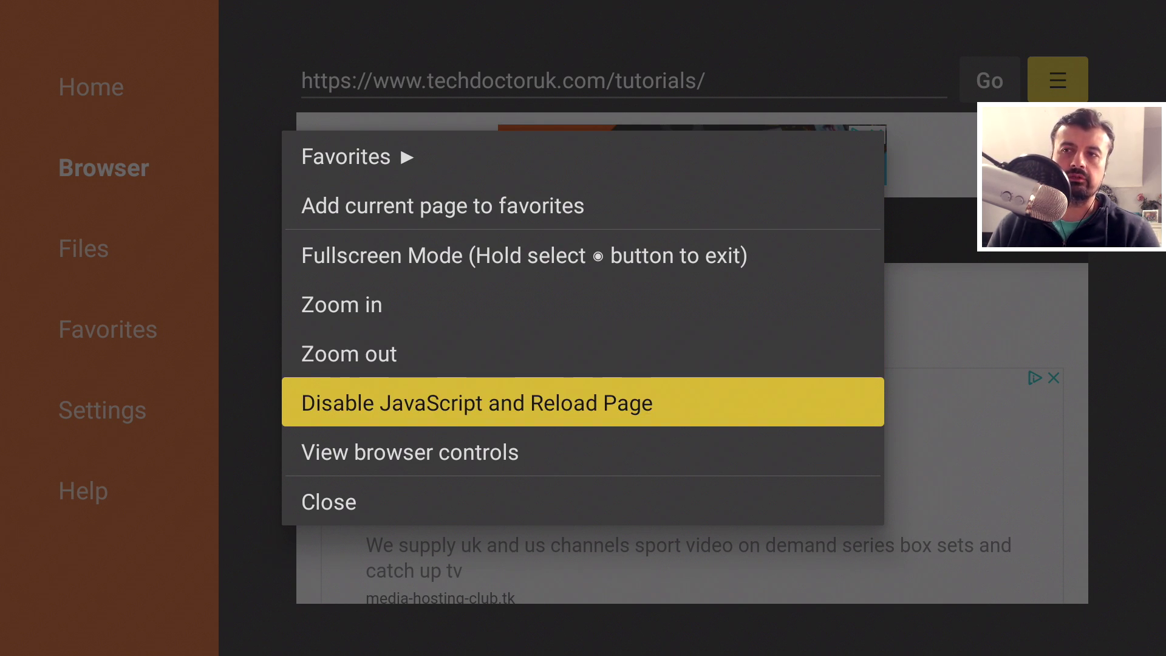
pyautogui.press('Return')
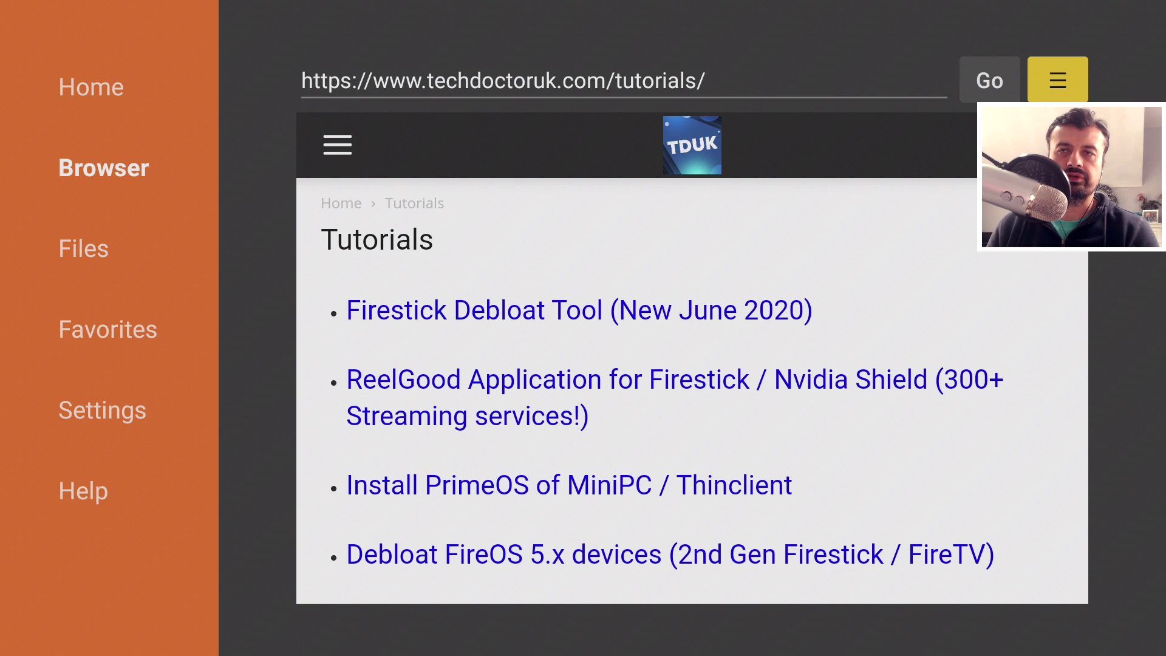
# Step: Enable JavaScript again and reload the Tutorials page
pyautogui.press('Return')
pyautogui.press('Down')
pyautogui.press('Down')
pyautogui.press('Down')
pyautogui.press('Down')
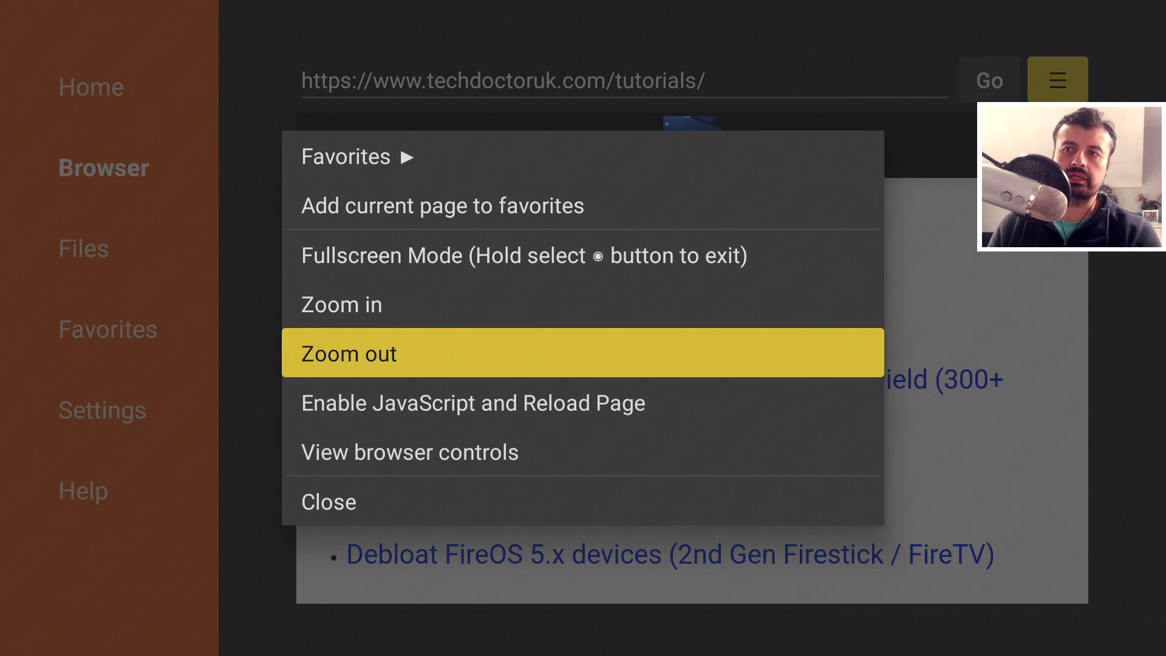
pyautogui.press('Down')
pyautogui.press('Return')
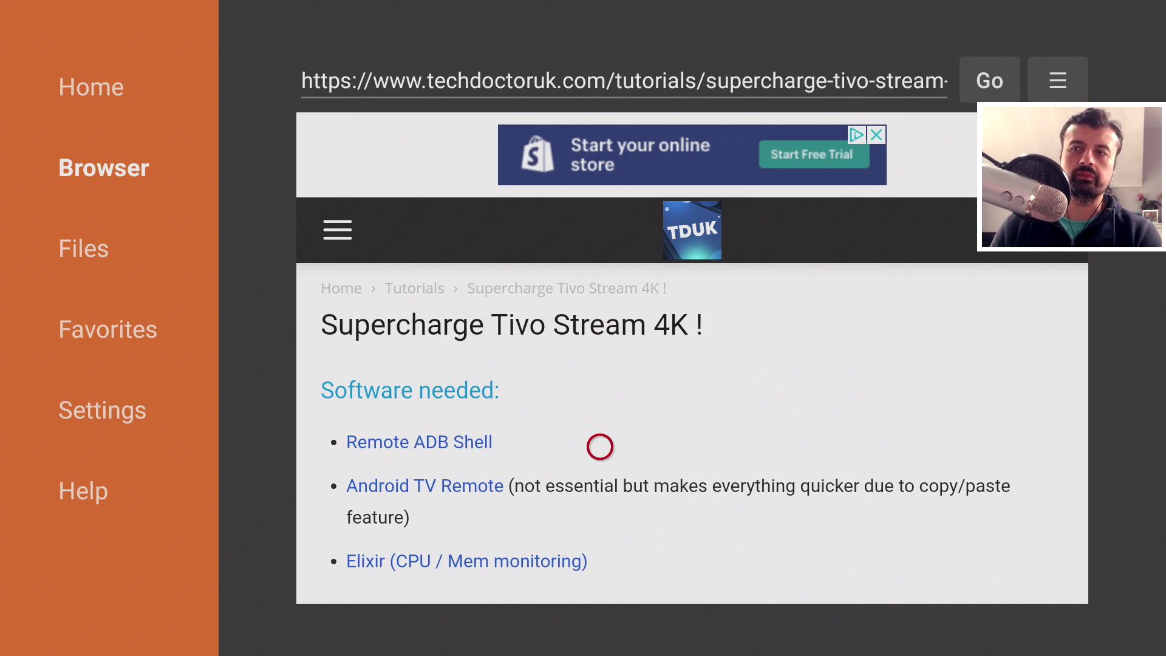
# Step: Follow the Remote ADB Shell link under Software needed and download the app
pyautogui.click(476, 447)
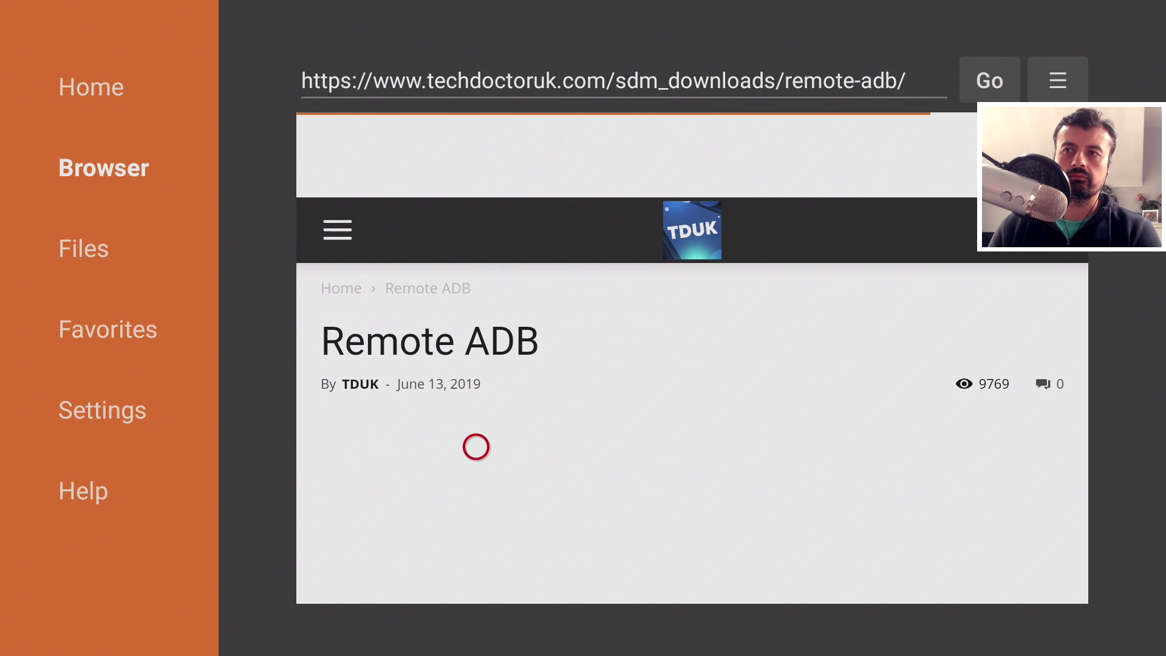
pyautogui.scroll(-10, 476, 580)
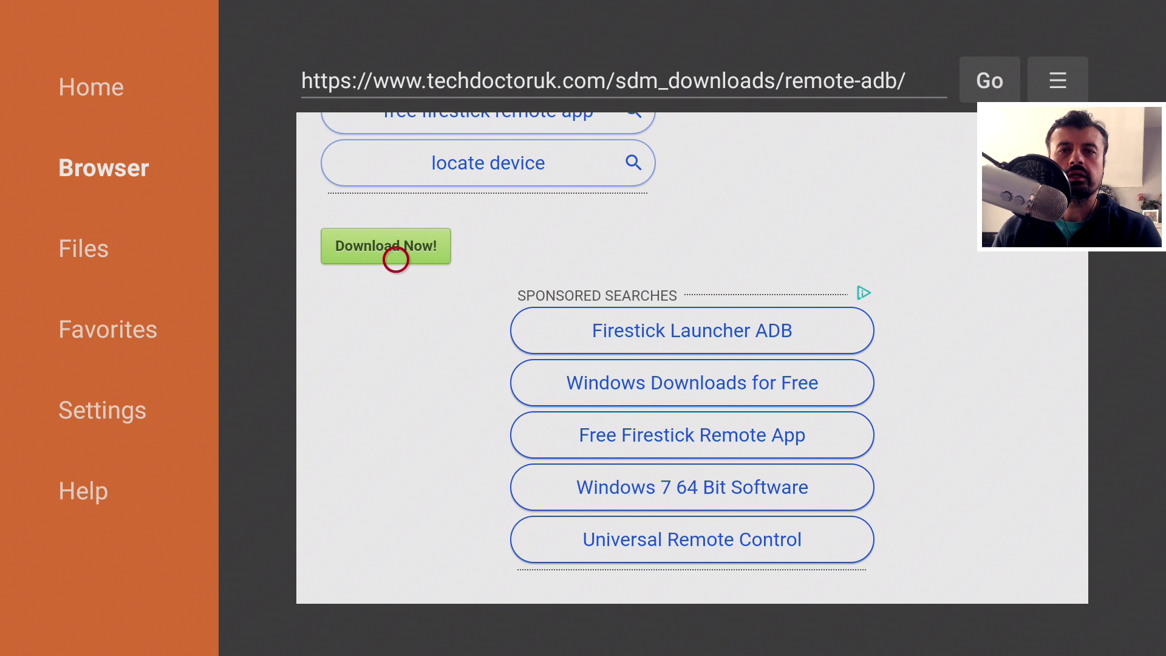
pyautogui.click(396, 260)
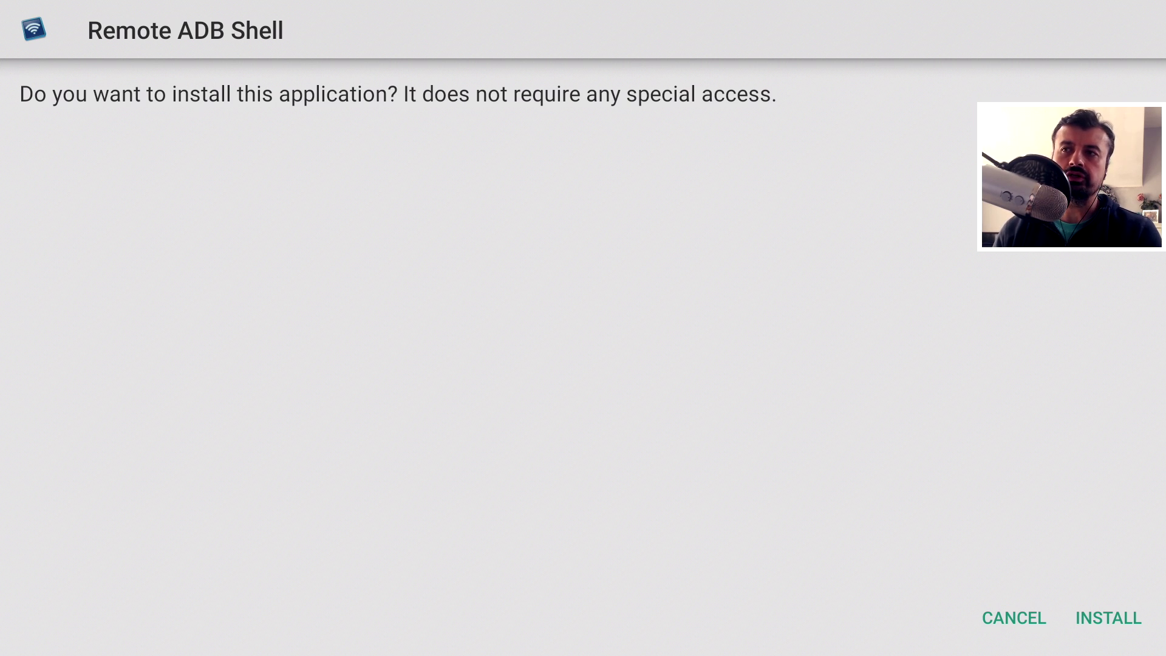
# Step: Install Remote ADB Shell, close the download dialog and return to the Supercharge Tivo Stream 4K tutorial
pyautogui.press('Down')
pyautogui.press('Right')
pyautogui.press('Return')
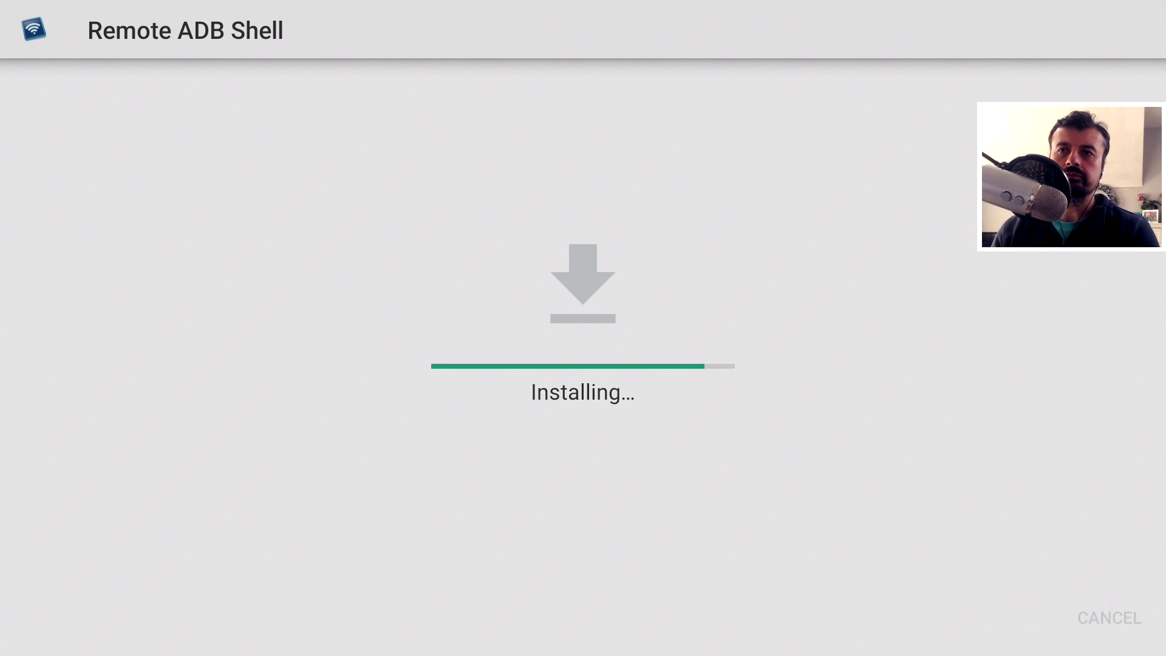
pyautogui.press('Left')
pyautogui.press('Return')
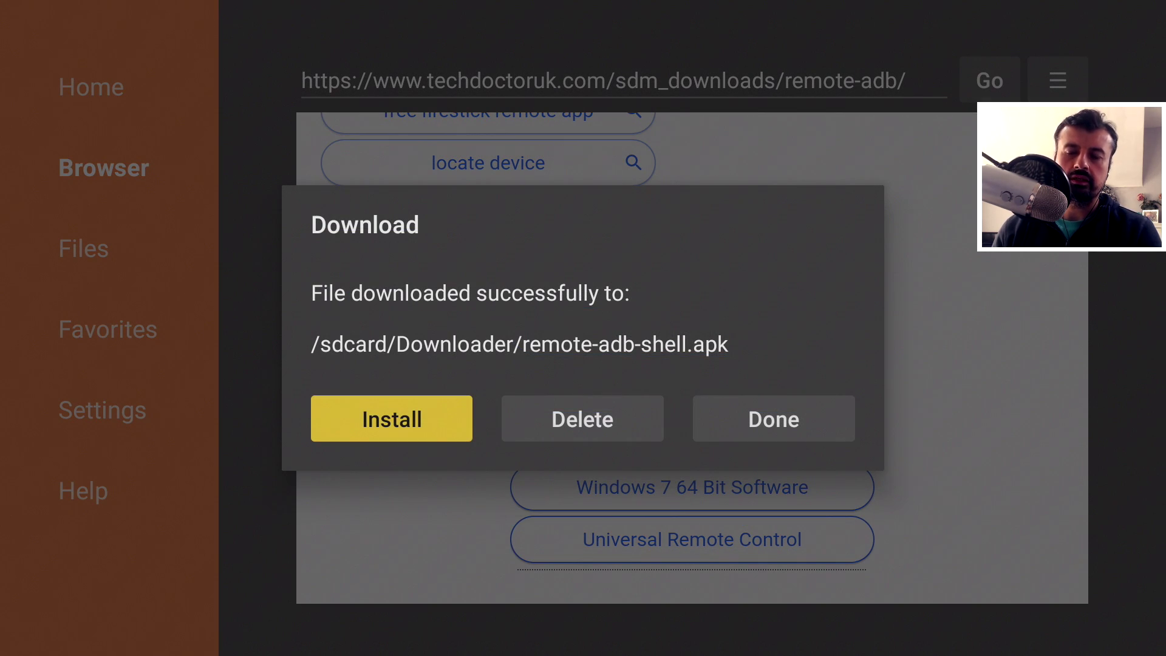
pyautogui.press('Escape')
pyautogui.press('Escape')
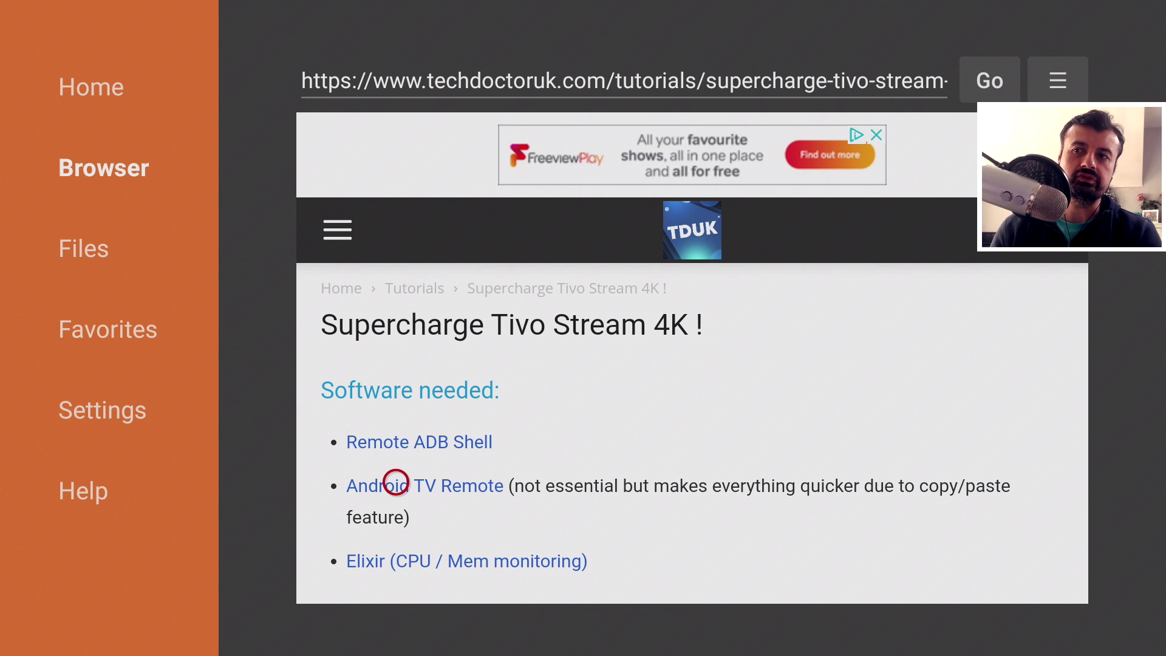
# Step: Download Elixir (CPU / Mem monitoring) from the Software needed list and install it
pyautogui.scroll(-1, 396, 483)
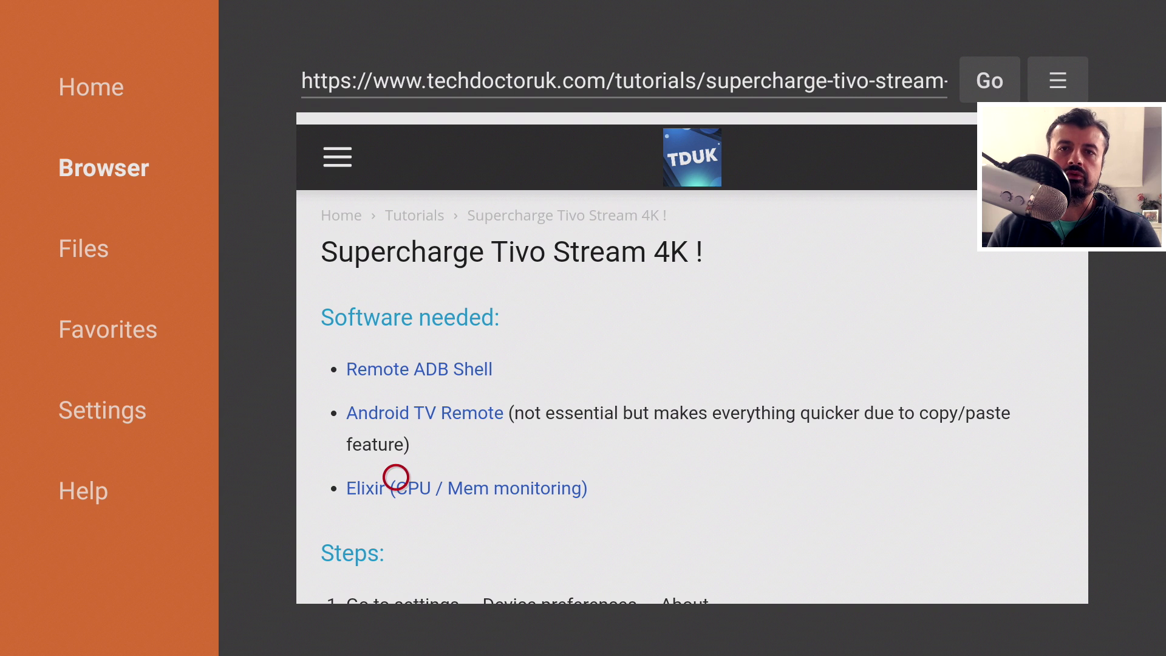
pyautogui.click(396, 477)
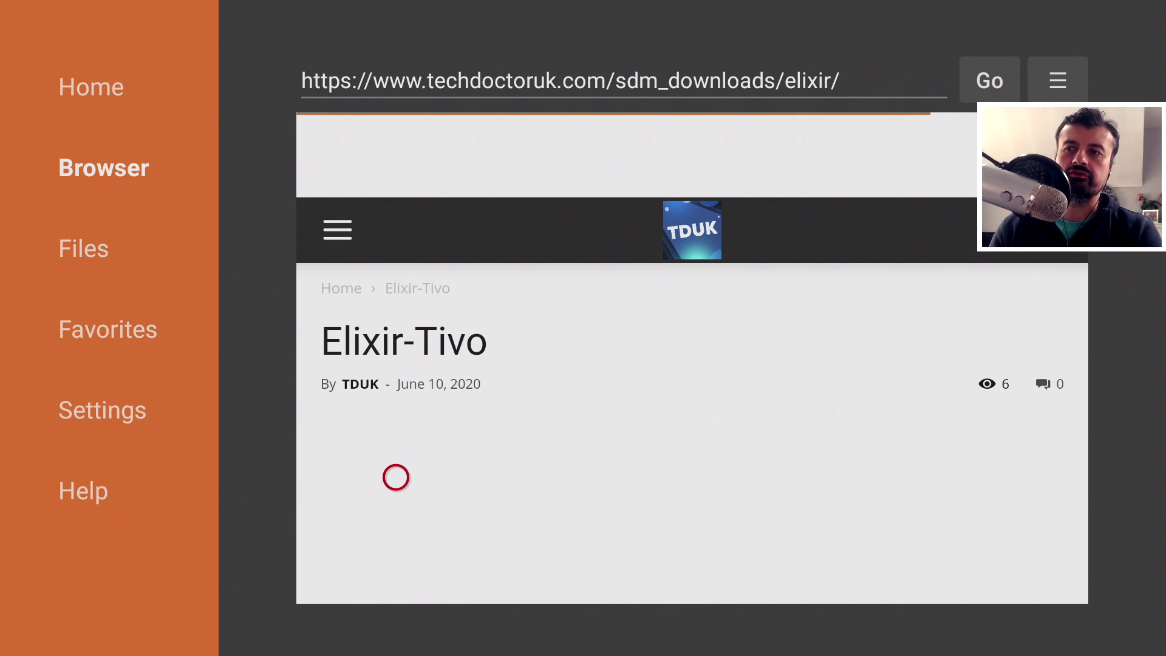
pyautogui.scroll(-5, 396, 579)
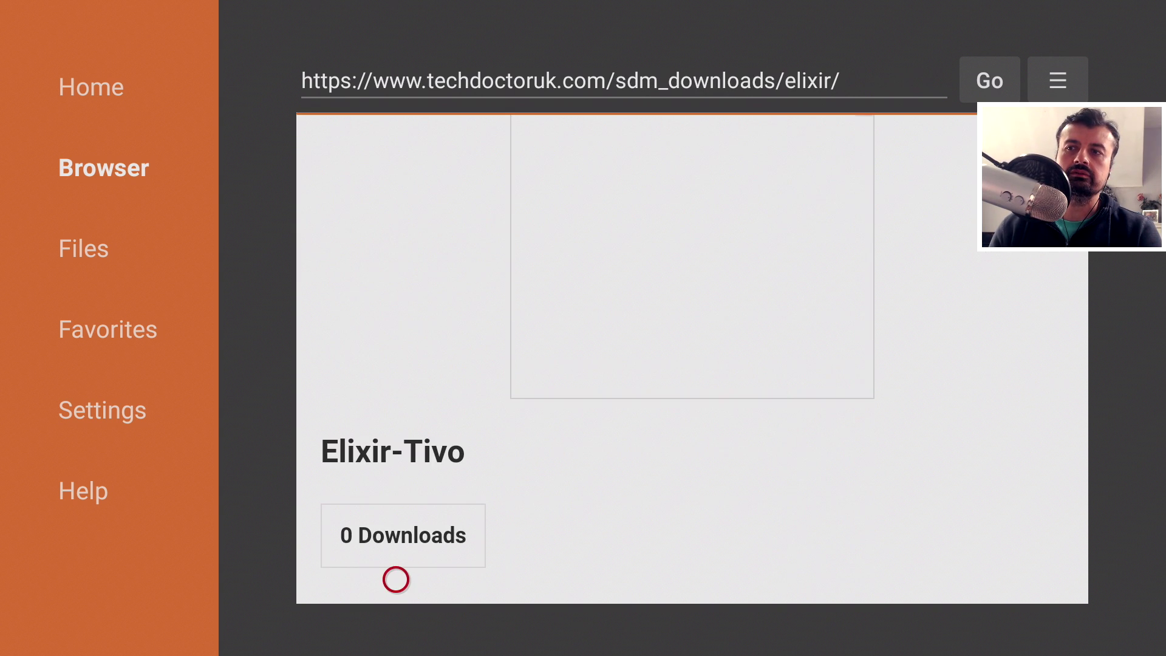
pyautogui.click(396, 335)
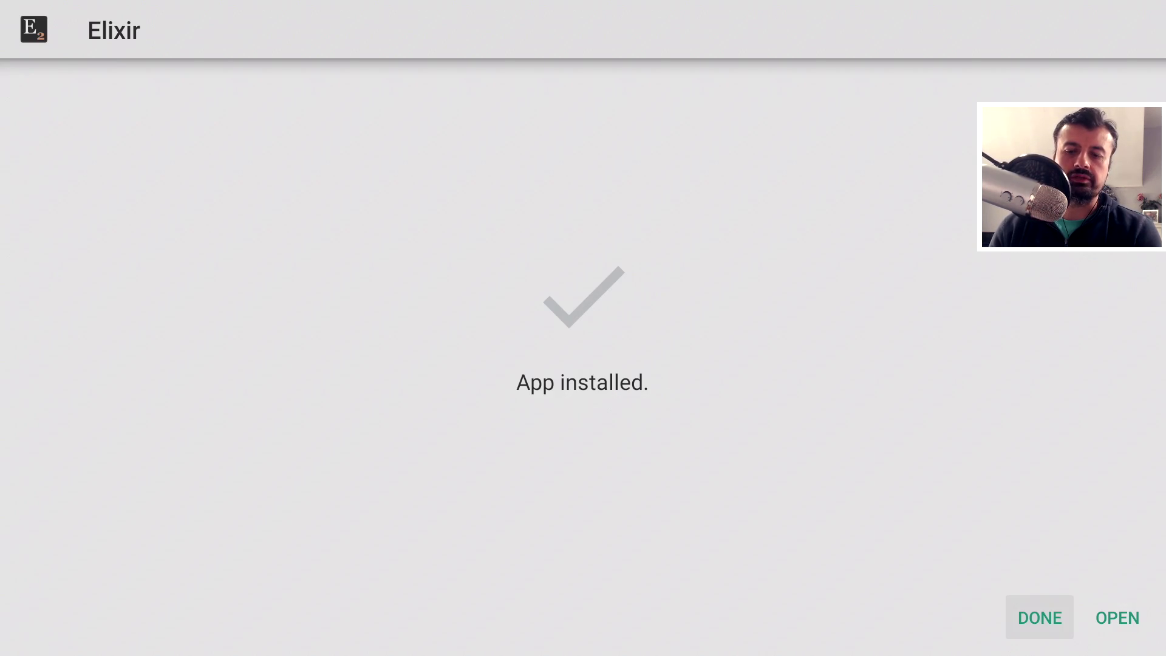
pyautogui.press('Return')
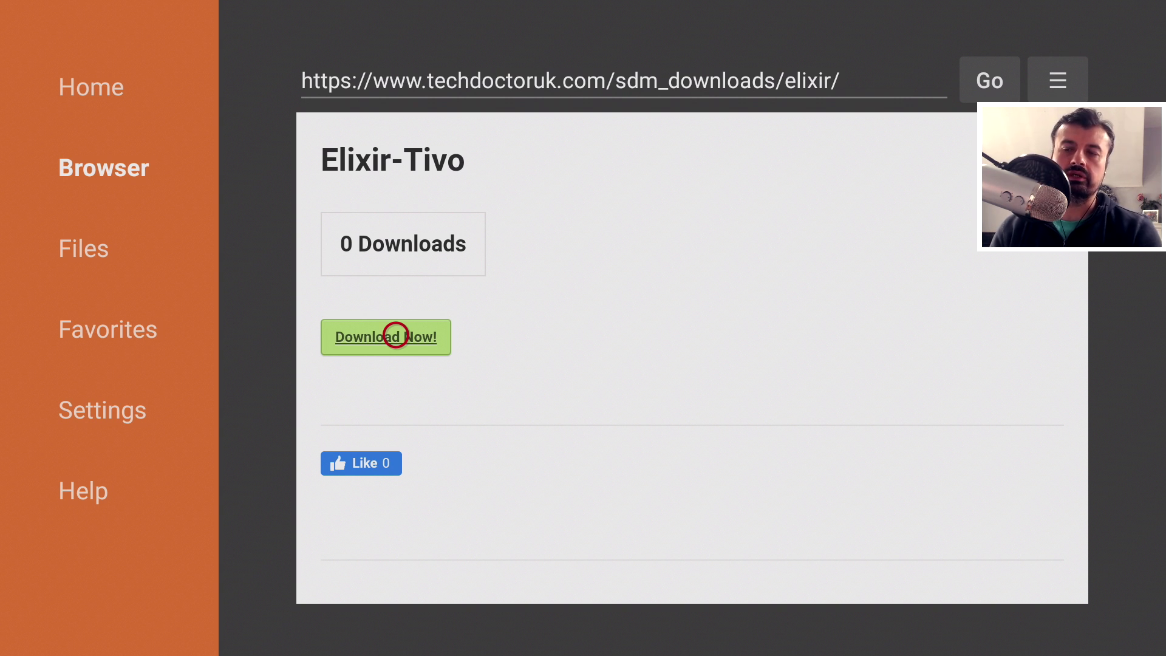
# Step: Return to the home screen and launch Sideload Launcher from the Apps row
pyautogui.press('Home')
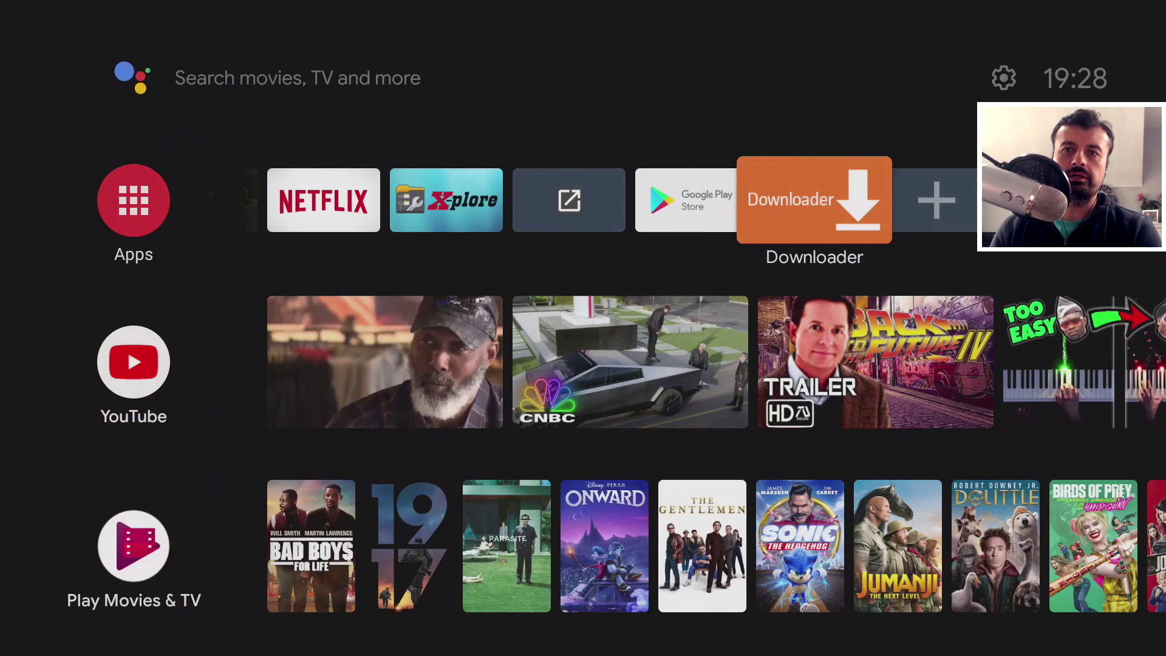
pyautogui.press('Right')
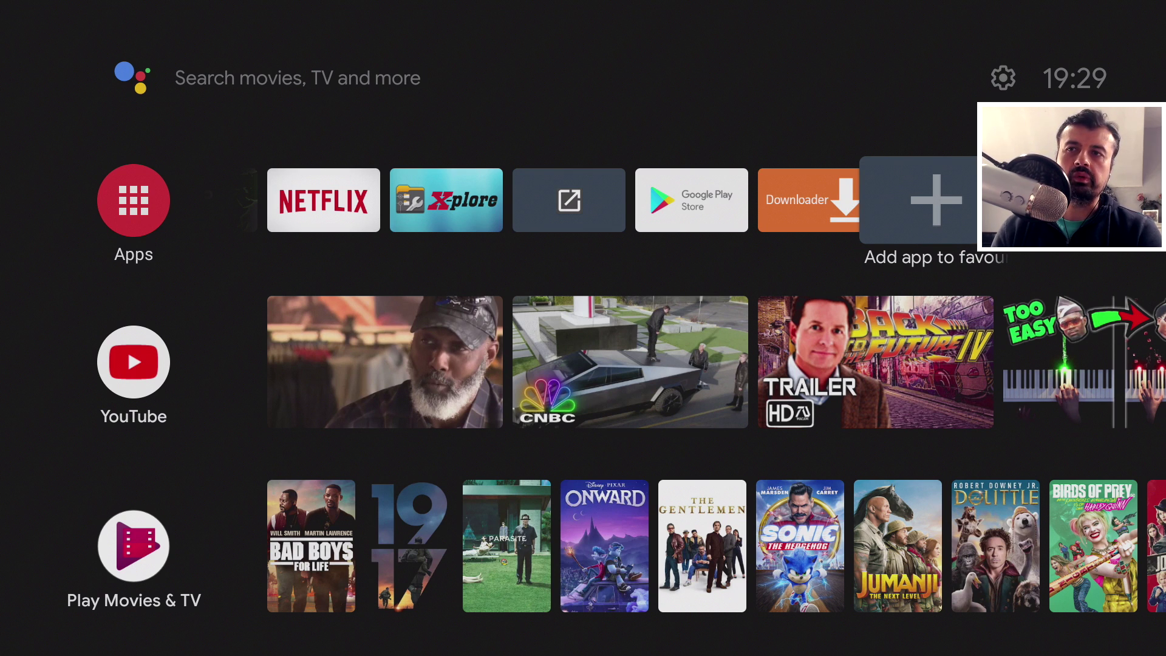
pyautogui.press('Left')
pyautogui.press('Left')
pyautogui.press('Left')
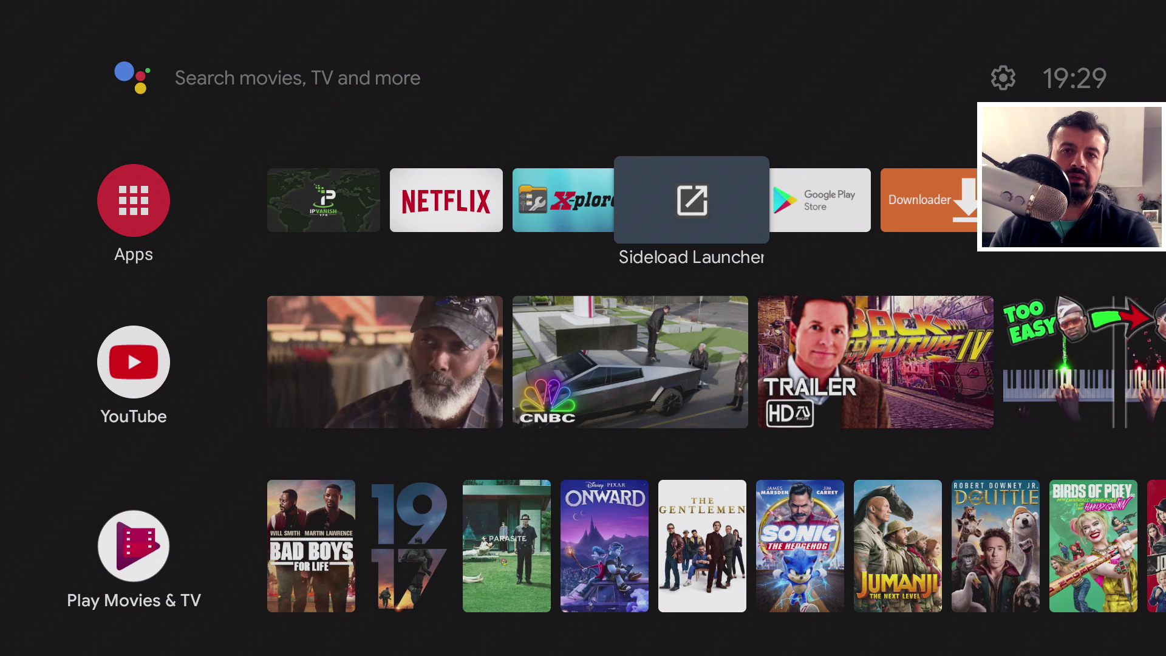
pyautogui.press('Right')
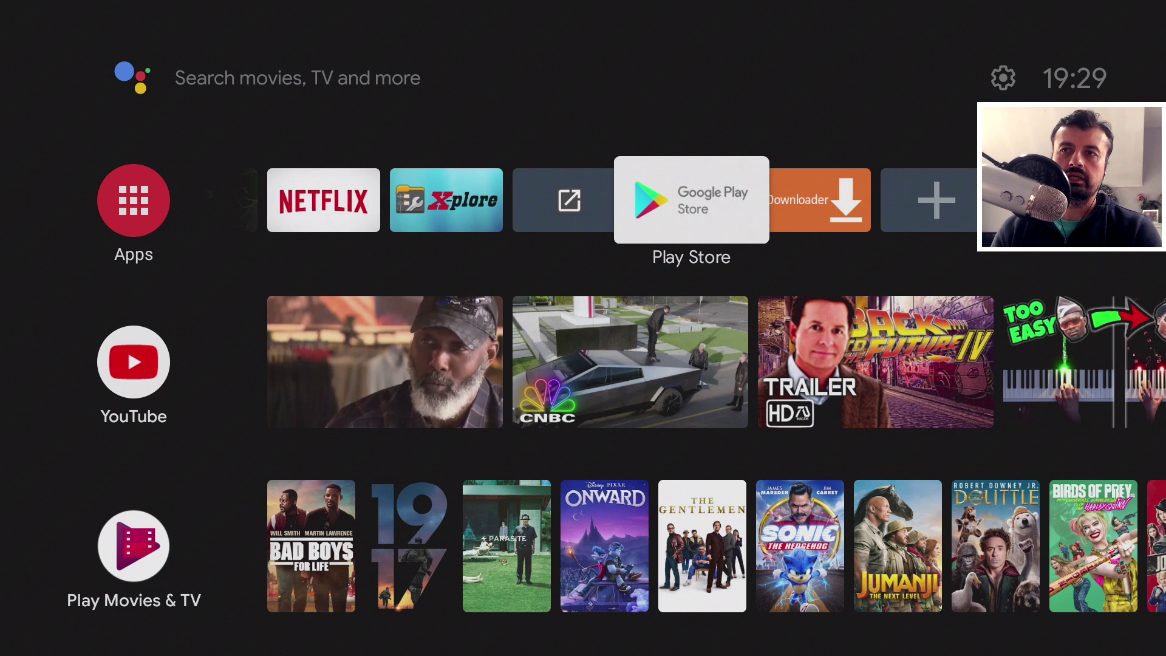
pyautogui.press('Left')
pyautogui.press('Return')
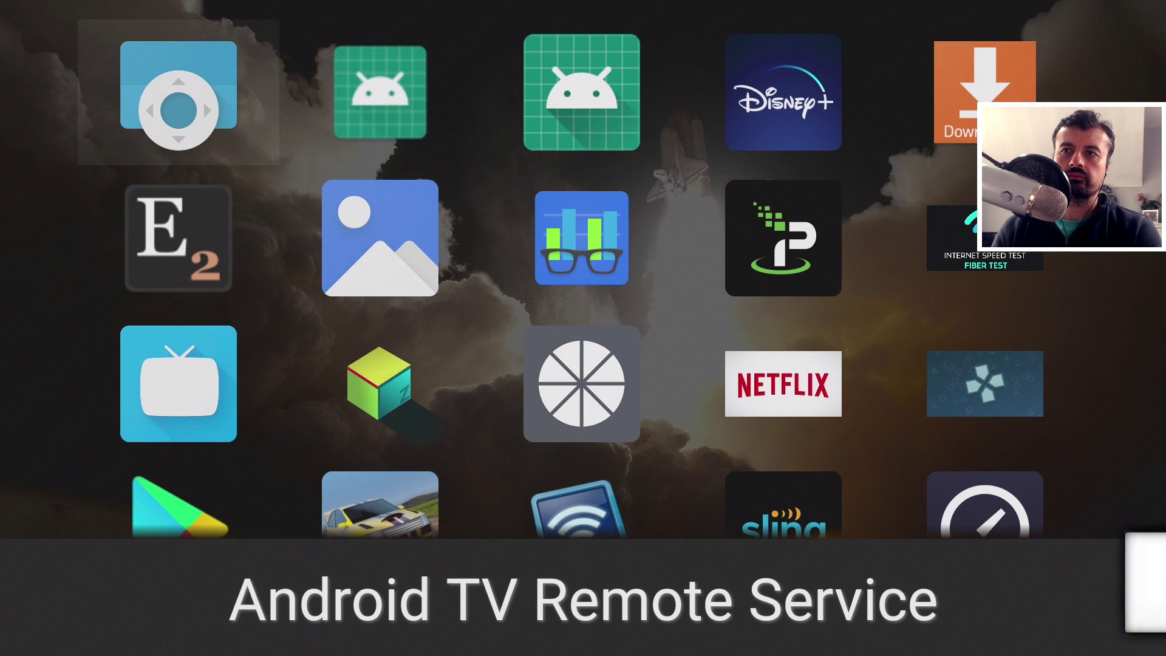
# Step: Launch Remote ADB Shell from the app grid and acknowledge the New Key Pair Generated notice
pyautogui.press('Down')
pyautogui.press('Down')
pyautogui.press('Down')
pyautogui.press('Up')
pyautogui.press('Right')
pyautogui.press('Right')
pyautogui.press('Down')
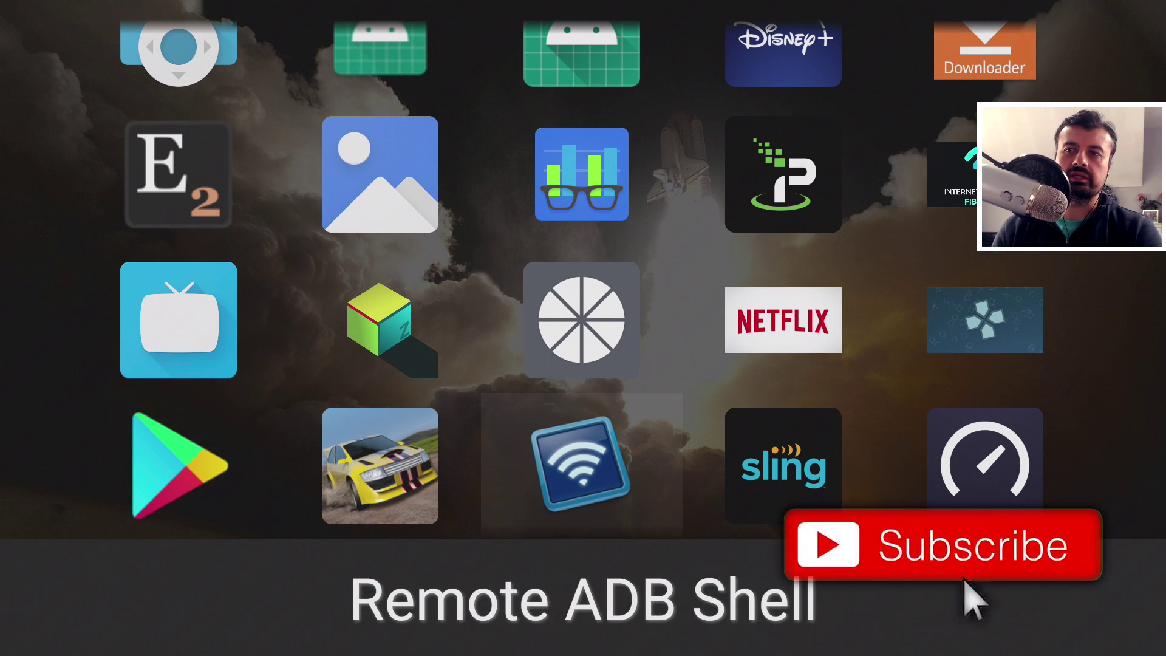
pyautogui.press('Return')
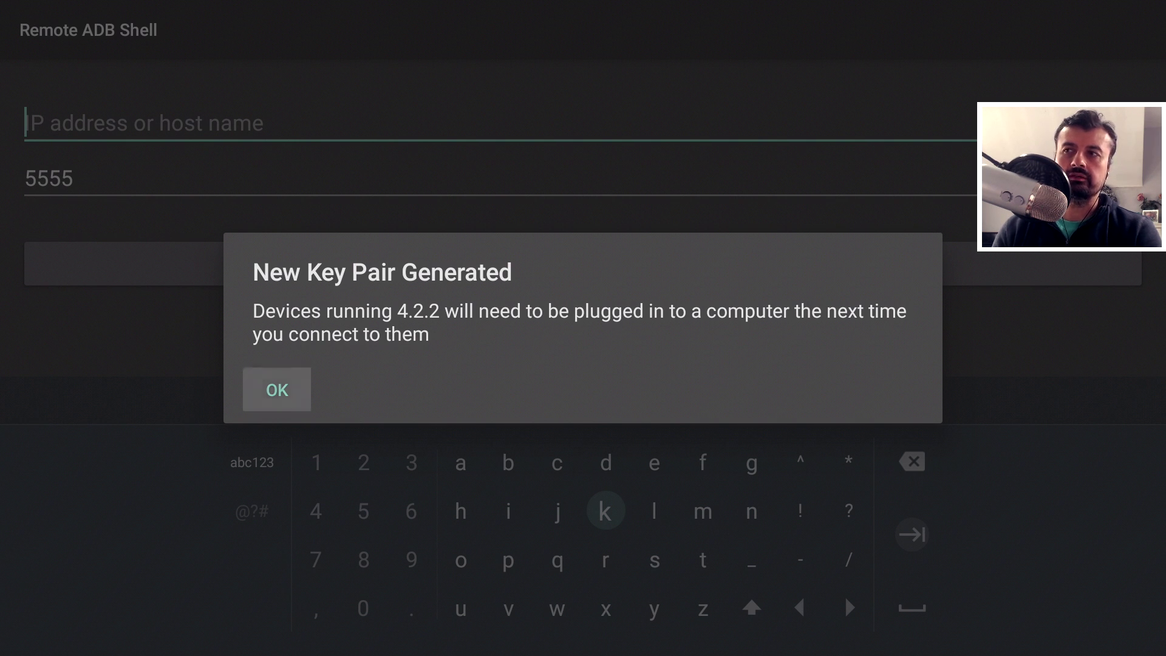
pyautogui.press('Return')
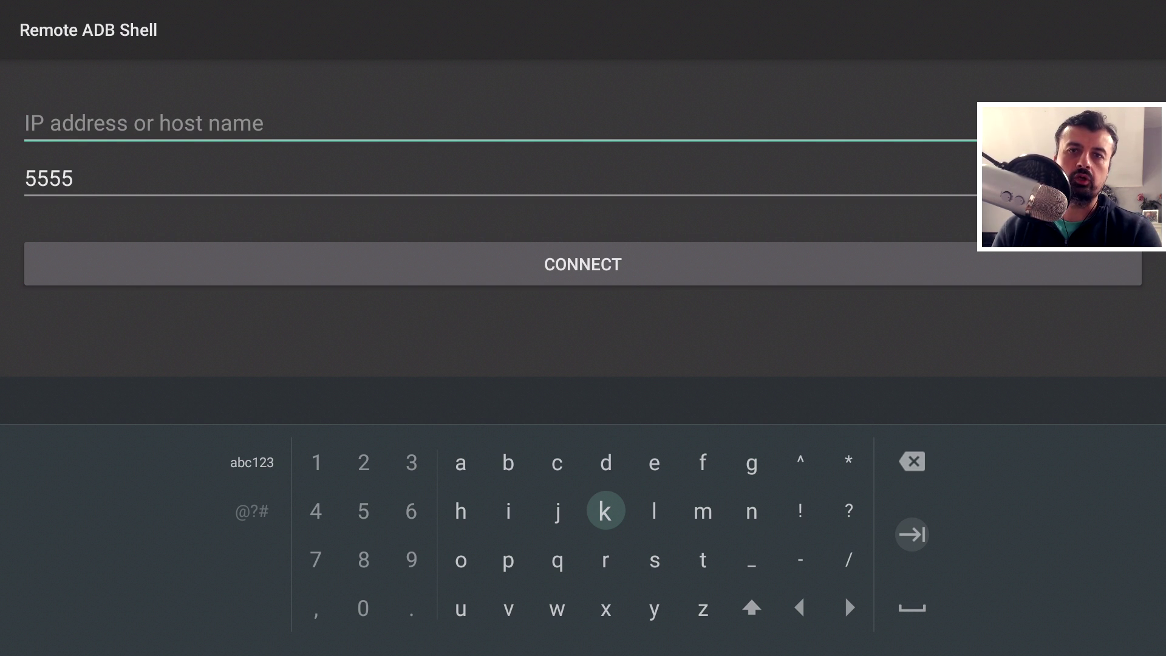
# Step: Enter 127.0.0.1 as the IP address in Remote ADB Shell
pyautogui.write('k')
pyautogui.press('BackSpace')
pyautogui.write('12')
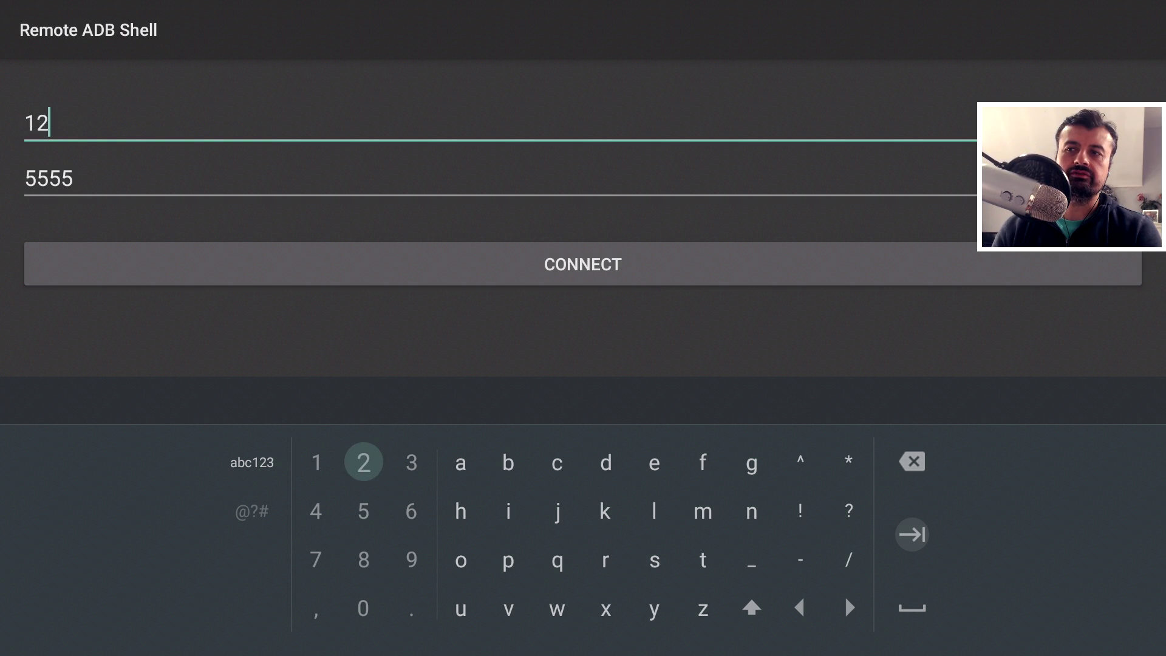
pyautogui.press('Down')
pyautogui.press('Down')
pyautogui.press('Left')
pyautogui.write('7')
pyautogui.press('Down')
pyautogui.press('Right')
pyautogui.press('Right')
pyautogui.write('.')
pyautogui.press('Left')
pyautogui.press('Right')
pyautogui.press('Left')
pyautogui.write('0')
pyautogui.press('Right')
pyautogui.write('.')
pyautogui.press('Left')
pyautogui.write('0')
pyautogui.press('Right')
pyautogui.write('.')
pyautogui.press('Up')
pyautogui.press('Up')
pyautogui.press('Up')
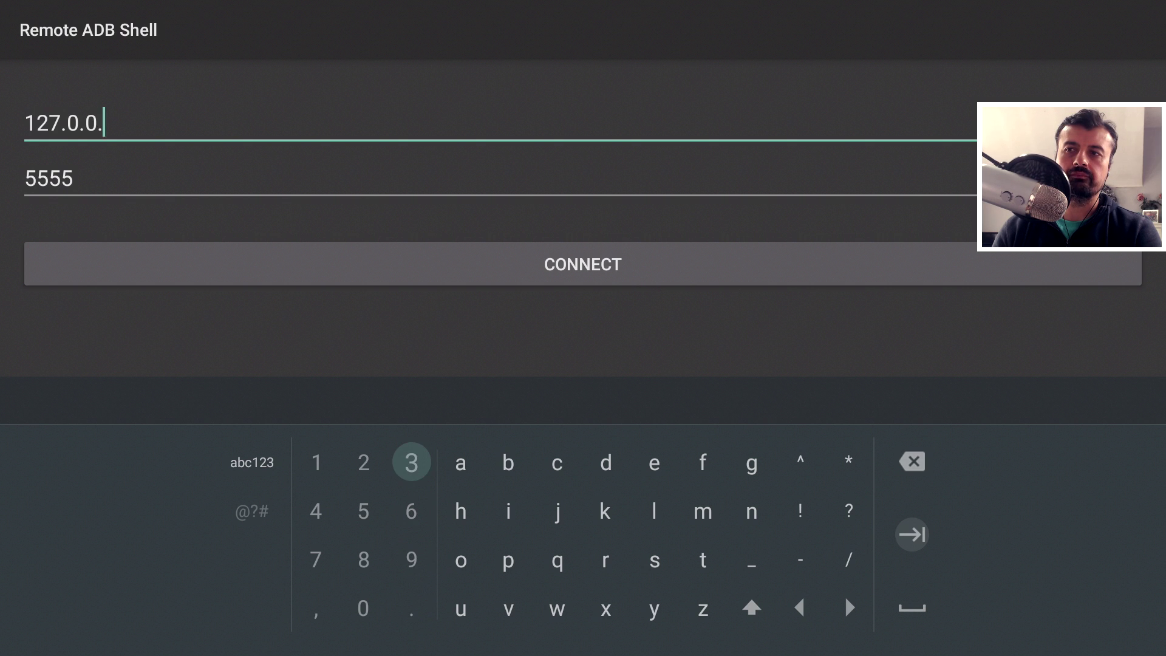
pyautogui.press('Left')
pyautogui.press('Left')
pyautogui.write('1')
# Step: Keep port 5555 and connect to the device's ADB shell
pyautogui.press('Right')
pyautogui.press('Right')
pyautogui.press('Right')
pyautogui.press('Right')
pyautogui.press('Right')
pyautogui.press('Right')
pyautogui.press('Right')
pyautogui.press('Right')
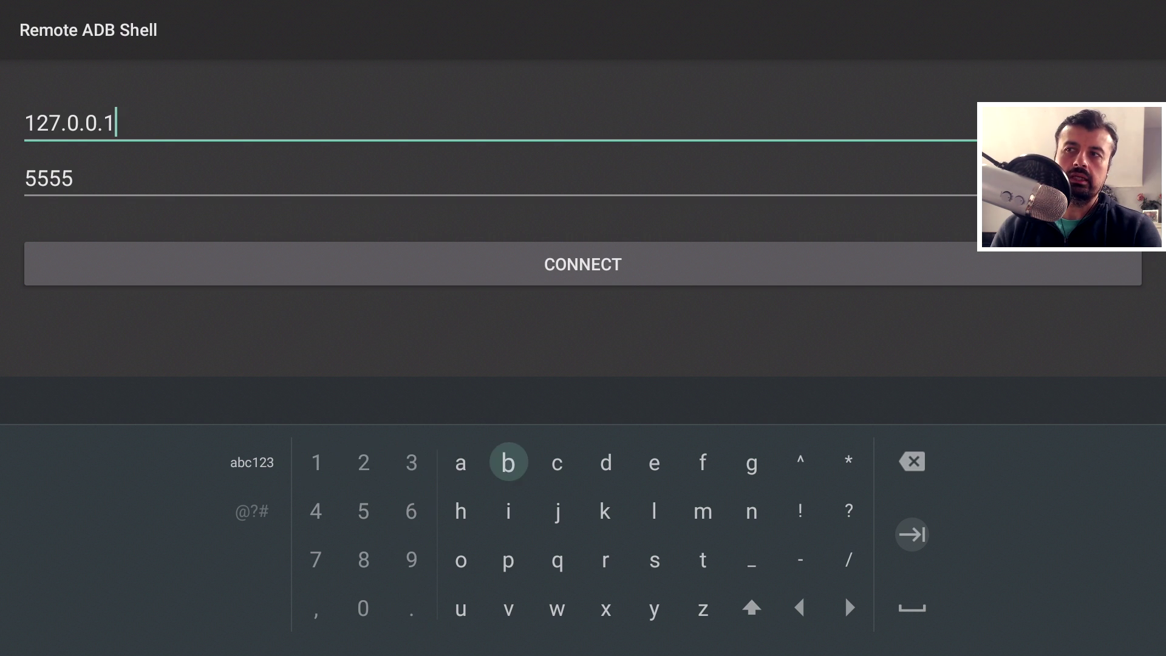
pyautogui.press('Right')
pyautogui.press('Right')
pyautogui.press('Right')
pyautogui.press('Right')
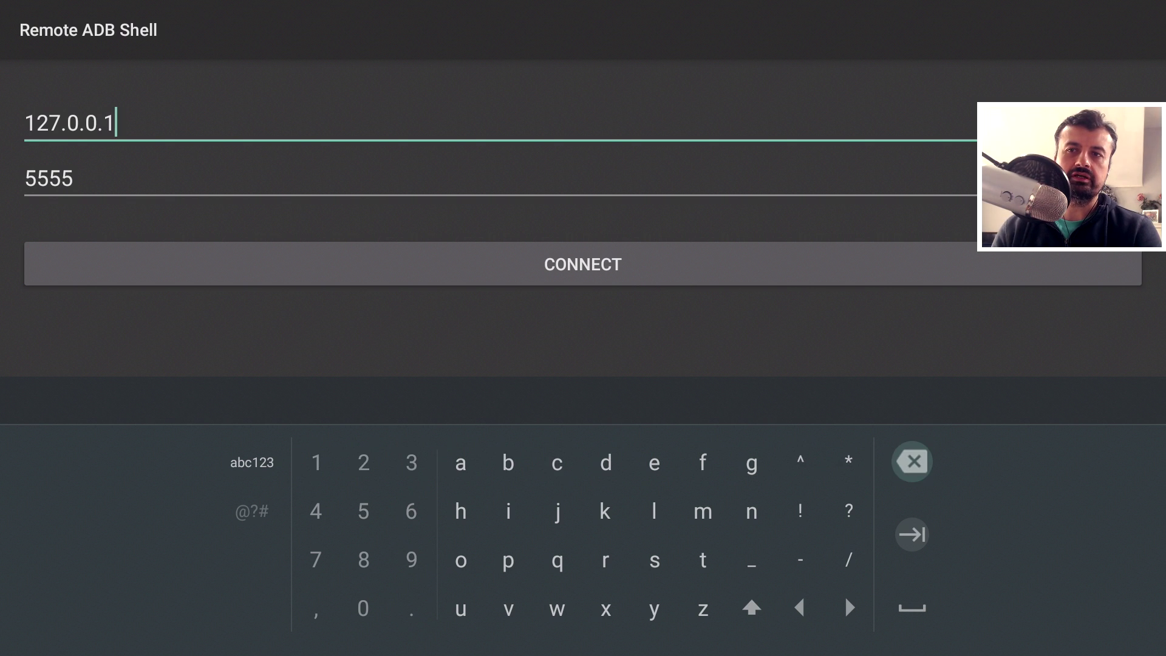
pyautogui.press('Down')
pyautogui.press('Down')
pyautogui.press('Up')
pyautogui.press('Return')
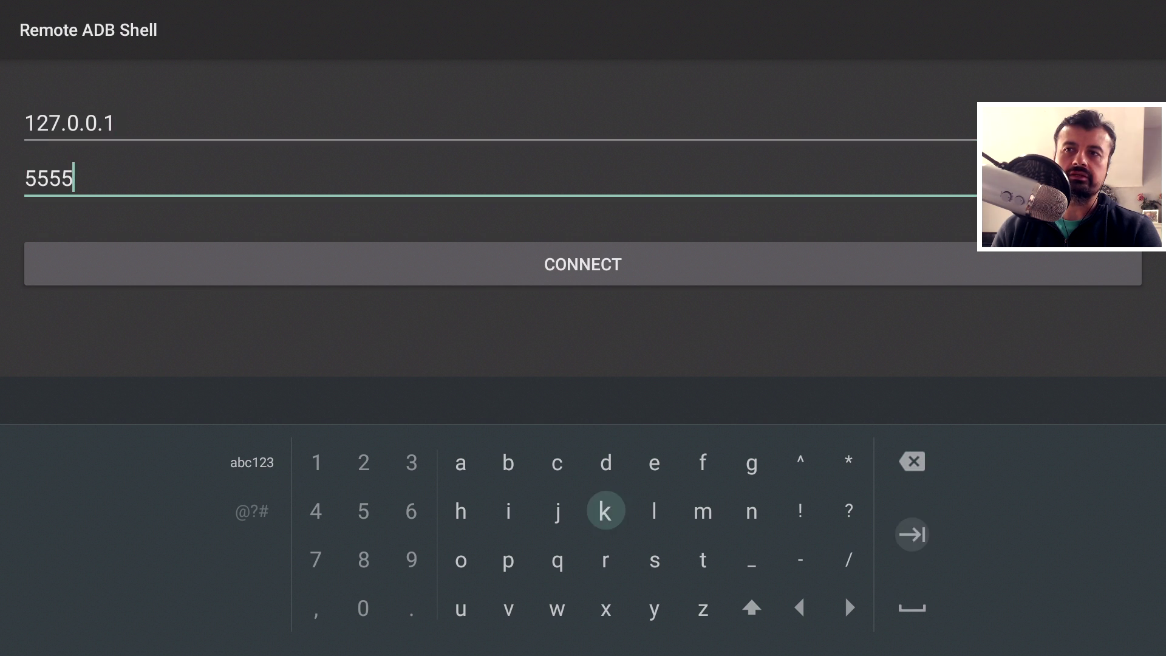
pyautogui.press('Return')
pyautogui.press('Return')
pyautogui.press('Down')
pyautogui.press('Right')
pyautogui.press('Return')
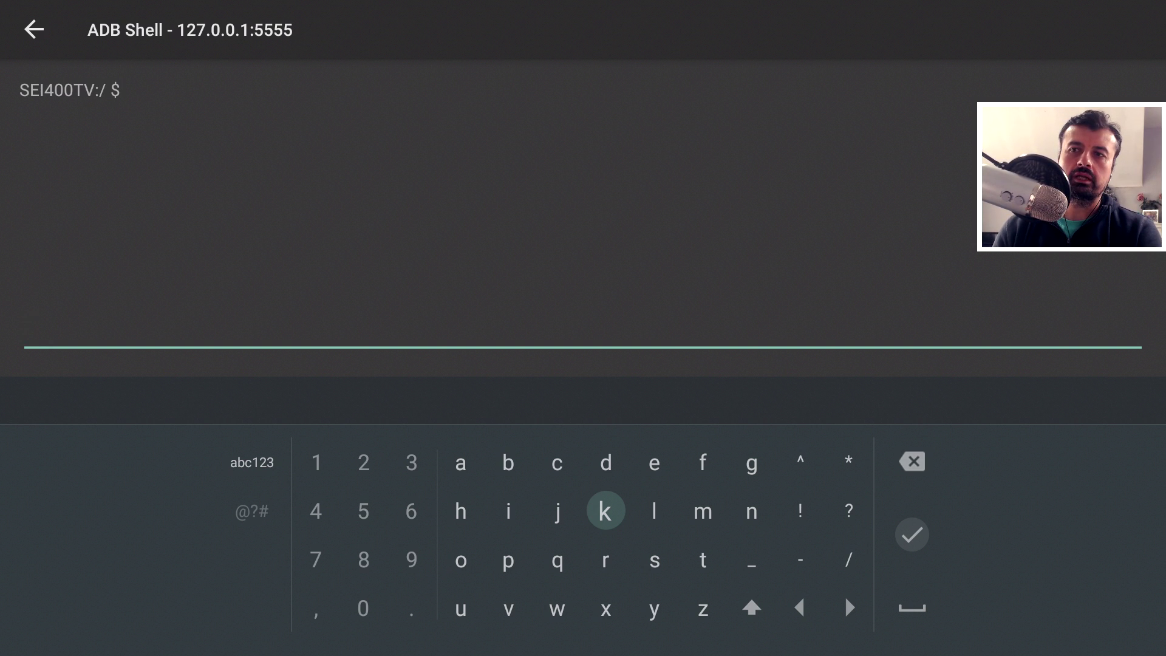
# Step: Try to list the installed packages by running "PM list packages" in the shell
pyautogui.press('Right')
pyautogui.press('Down')
pyautogui.press('Left')
pyautogui.press('Left')
pyautogui.press('Left')
pyautogui.press('Return')
pyautogui.press('Right')
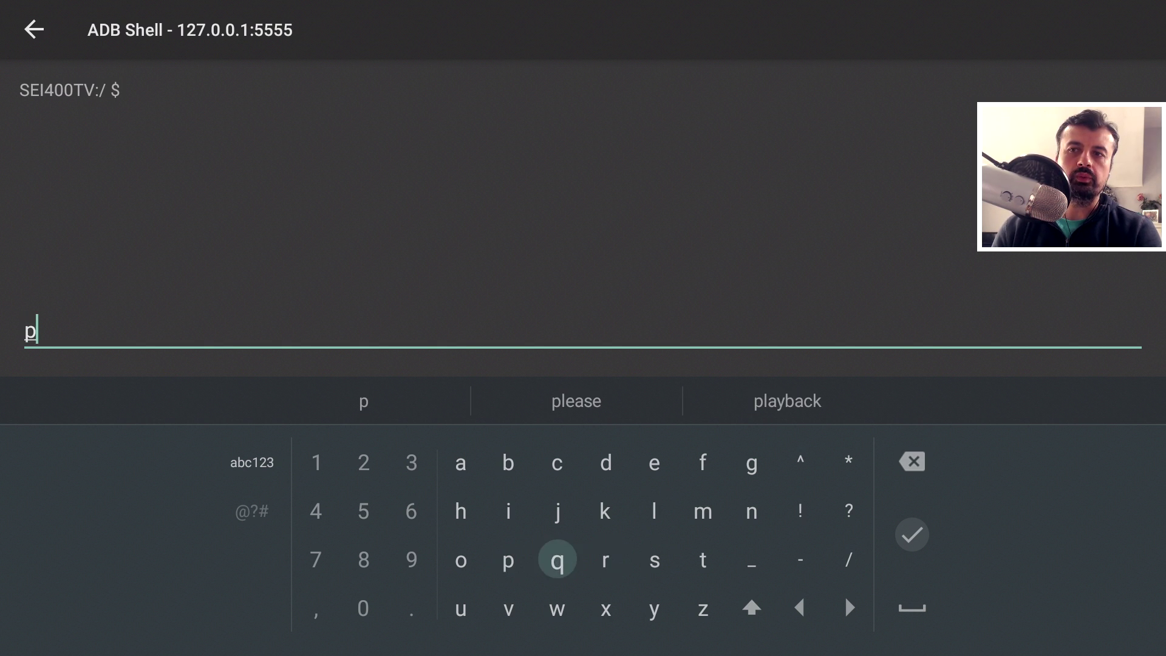
pyautogui.press('Right')
pyautogui.press('Right')
pyautogui.press('Up')
pyautogui.press('Right')
pyautogui.press('Return')
pyautogui.press('Down')
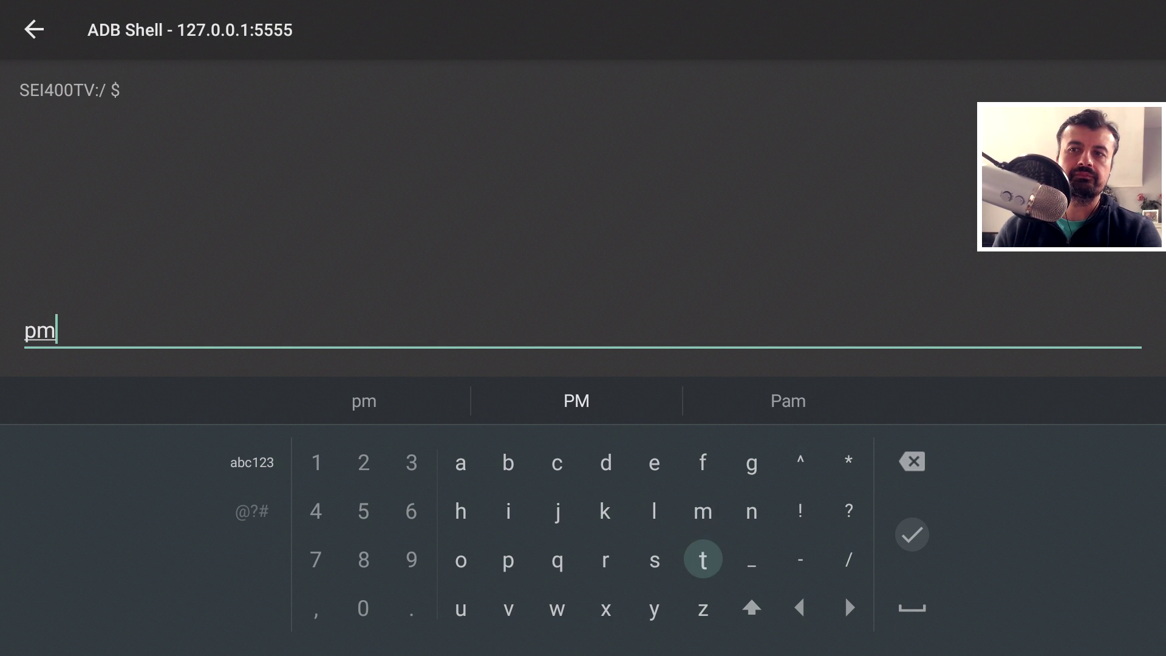
pyautogui.write('list package')
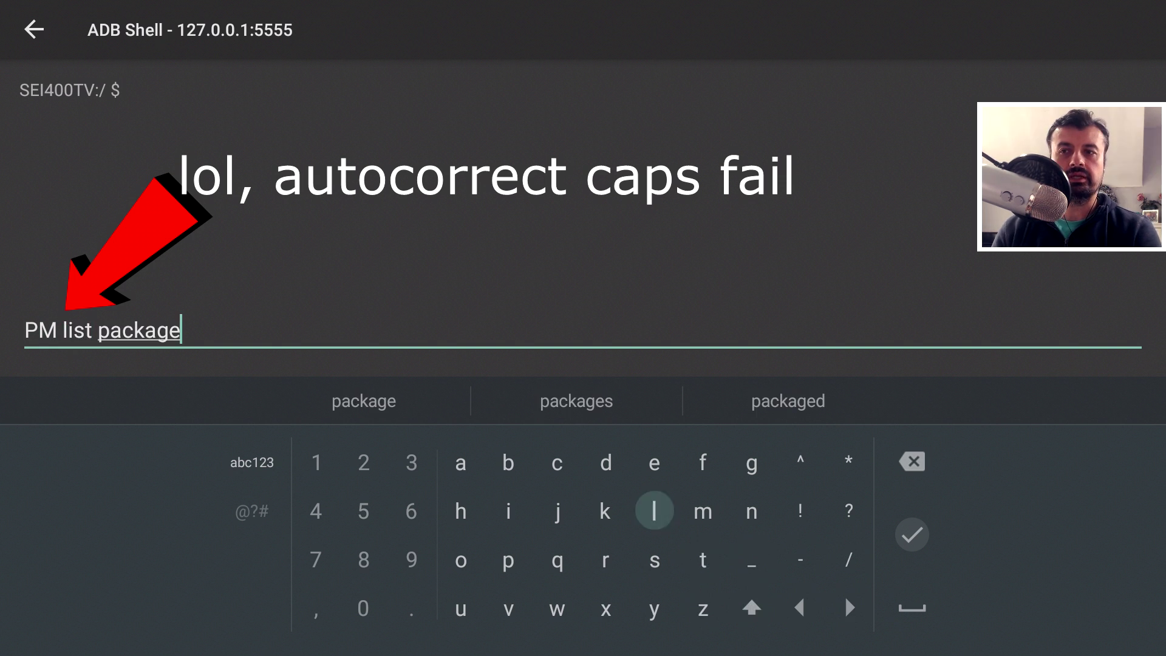
pyautogui.press('Down')
pyautogui.press('Return')
pyautogui.press('Right')
pyautogui.press('Right')
pyautogui.press('Right')
pyautogui.press('Right')
pyautogui.press('Right')
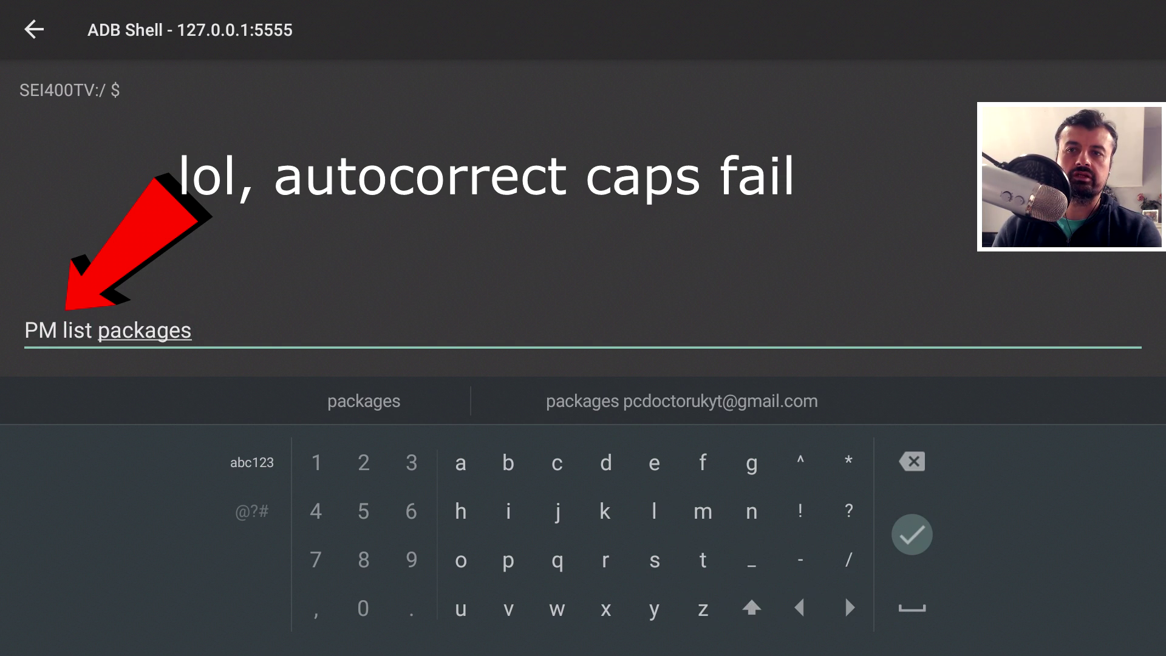
pyautogui.press('Return')
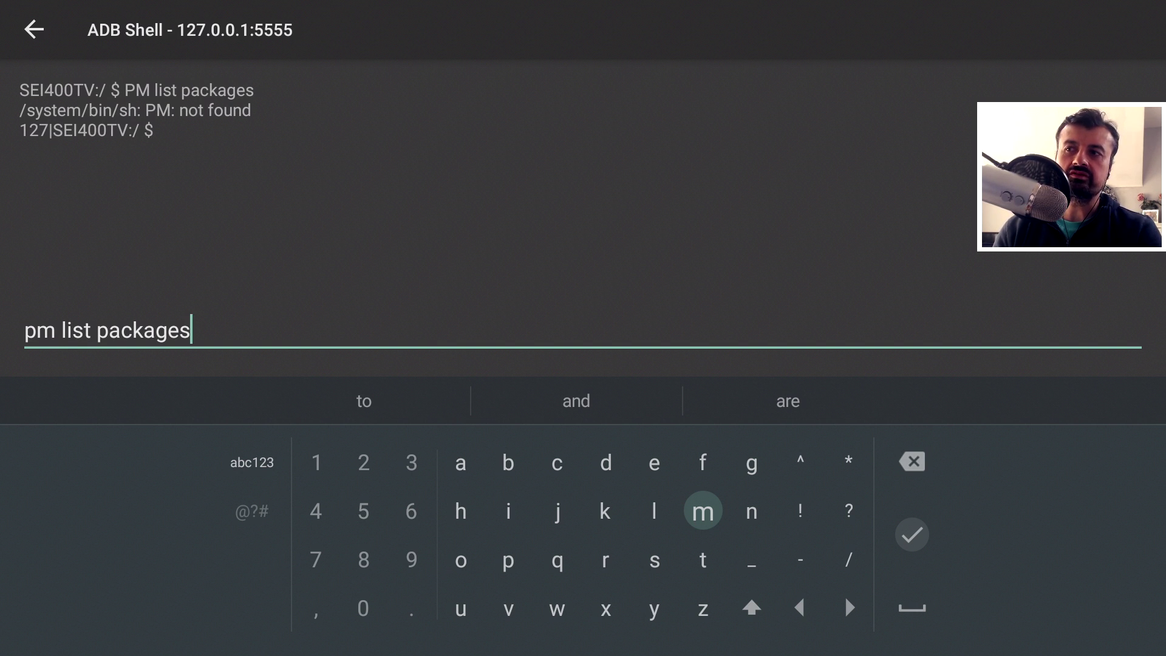
# Step: Run the lowercase command "pm list packages" in the shell
pyautogui.press('Right')
pyautogui.press('Right')
pyautogui.press('Right')
pyautogui.press('Right')
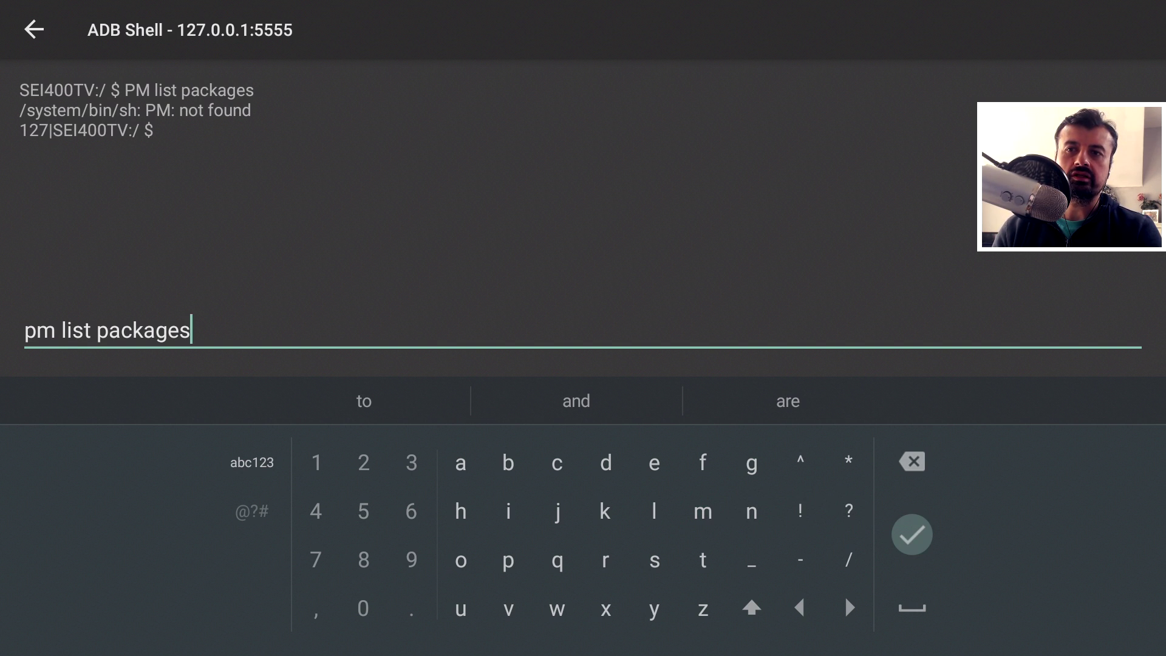
pyautogui.press('Return')
pyautogui.press('Escape')
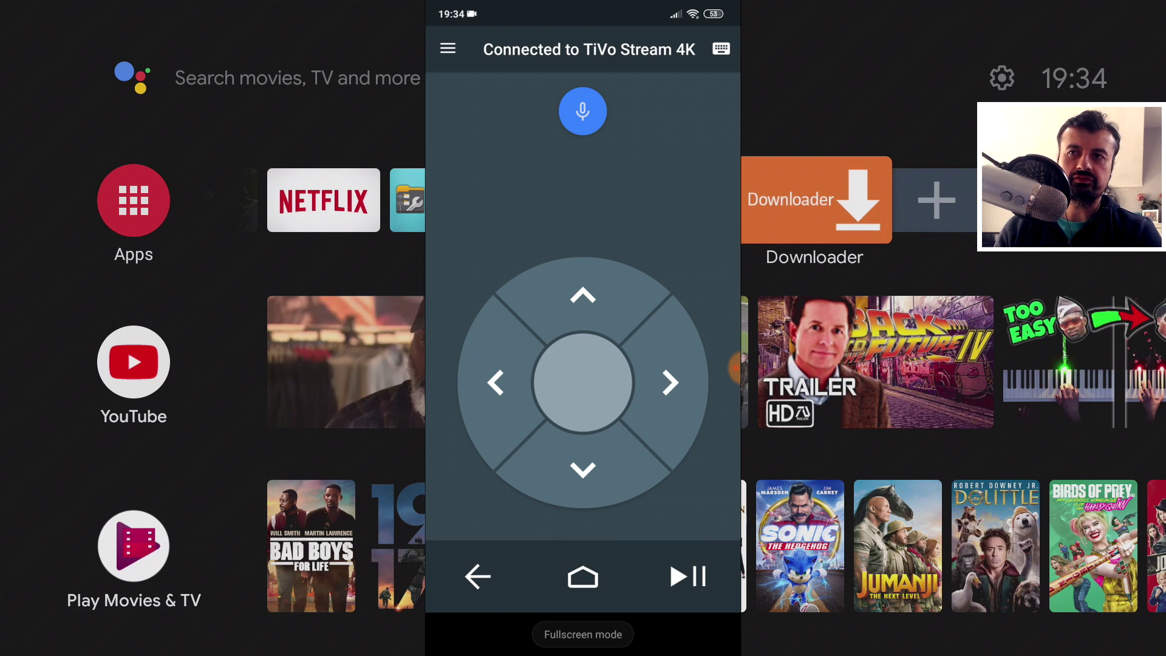
# Step: Use the phone's Android TV remote to go from the home screen through Sideload Launcher back to the ADB shell session
pyautogui.click(496, 383)
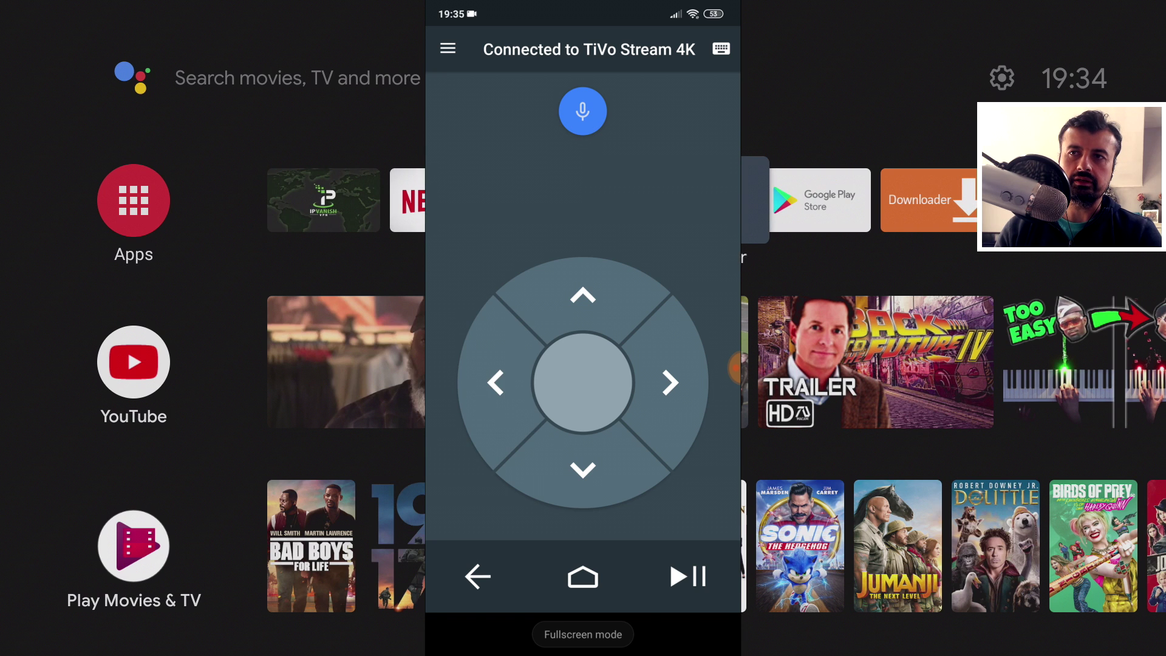
pyautogui.click(496, 383)
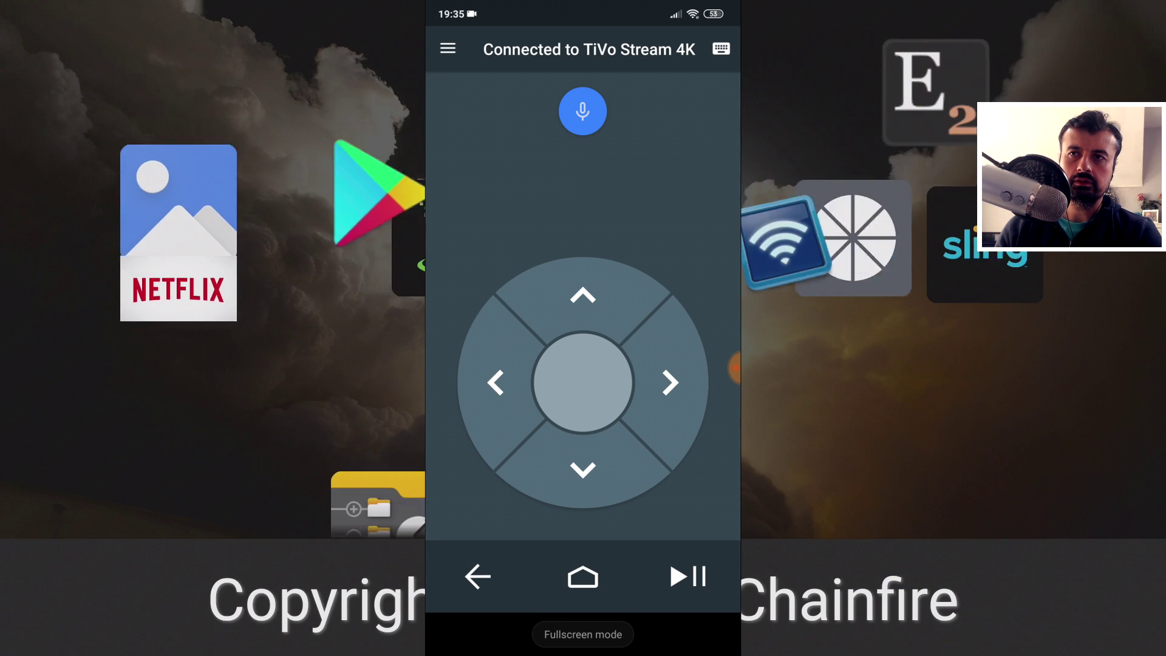
pyautogui.click(583, 469)
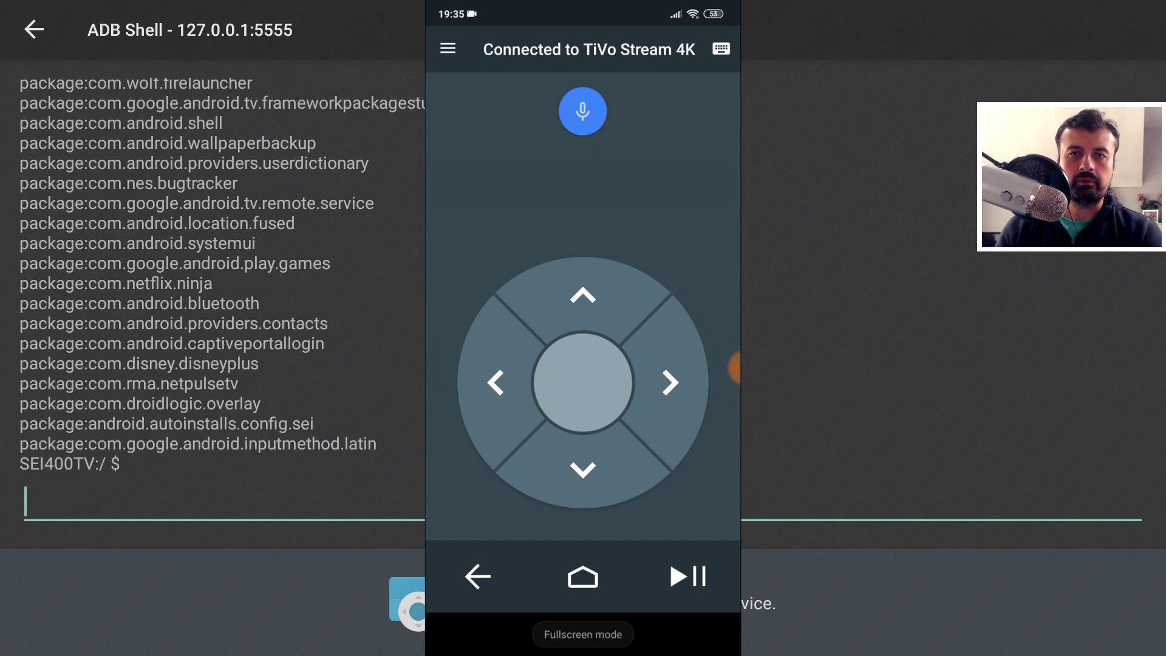
# Step: Switch to Chrome on the phone and open the Supercharge Tivo Stream 4K tutorial on techdoctoruk.com
pyautogui.moveTo(670, 560); pyautogui.dragTo(670, 500)
pyautogui.click(583, 611)
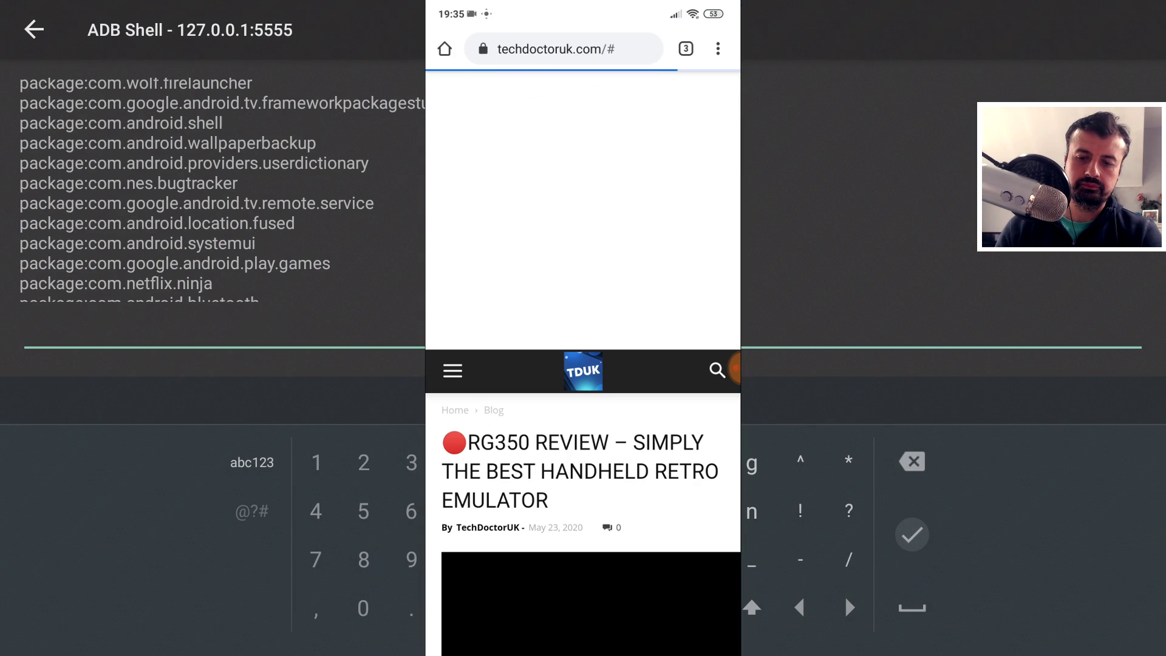
pyautogui.click(564, 48)
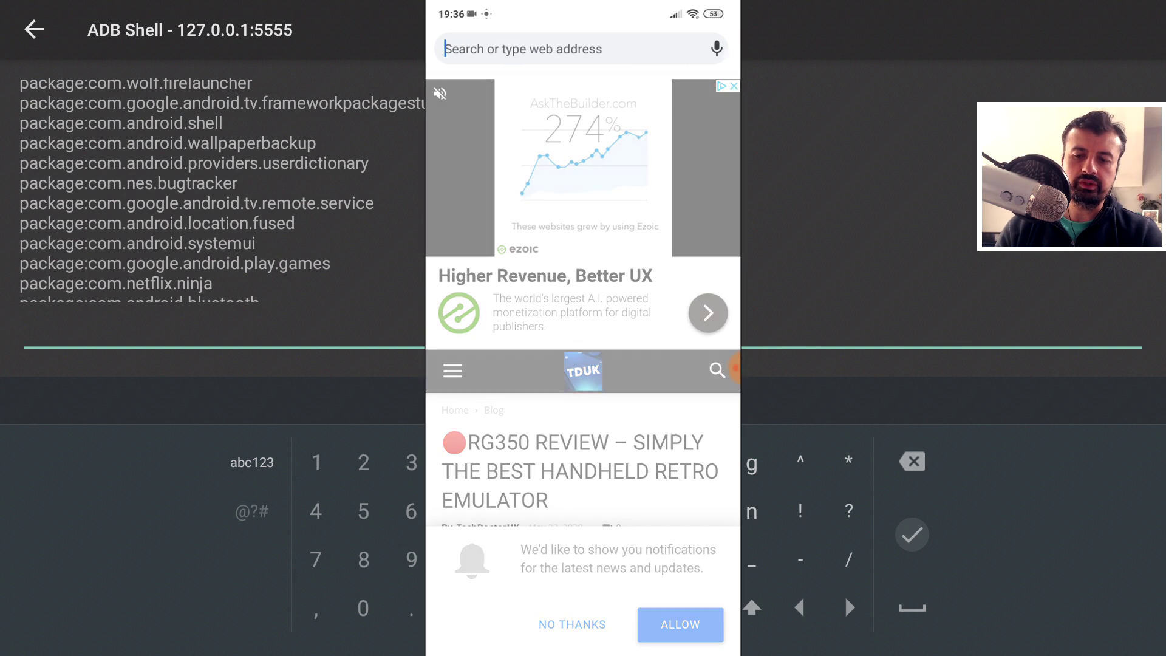
pyautogui.press('Escape')
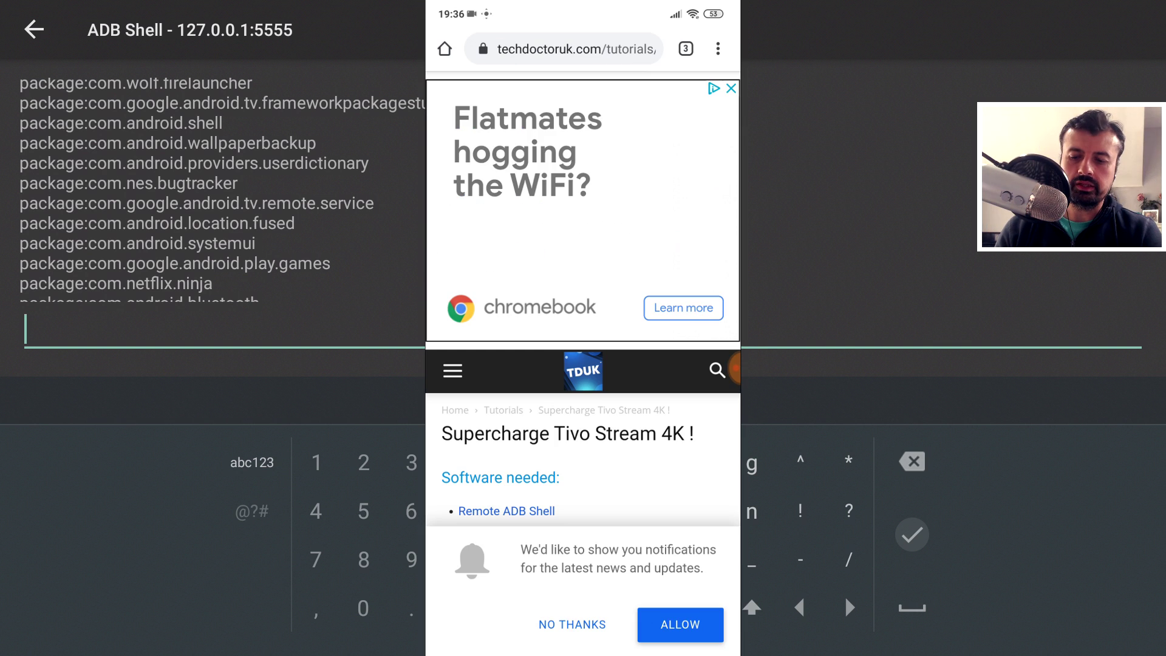
# Step: Find the block of pm uninstall and pm disable-user commands in the tutorial and examine the package names
pyautogui.scroll(-7, 584, 364)
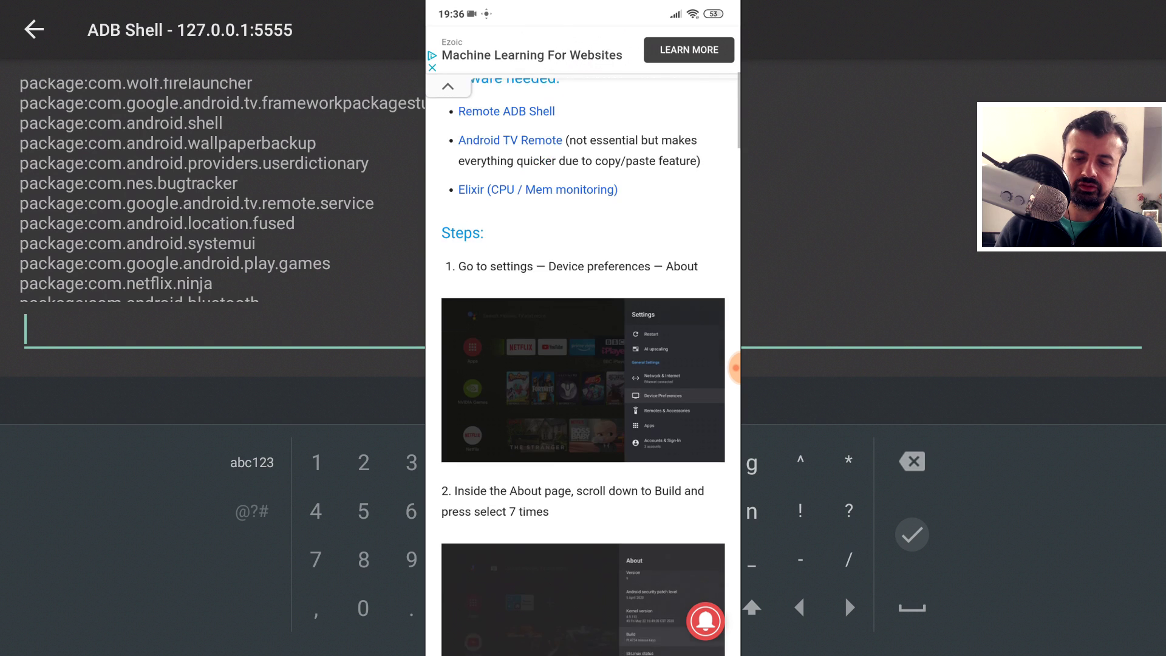
pyautogui.scroll(-8, 583, 365)
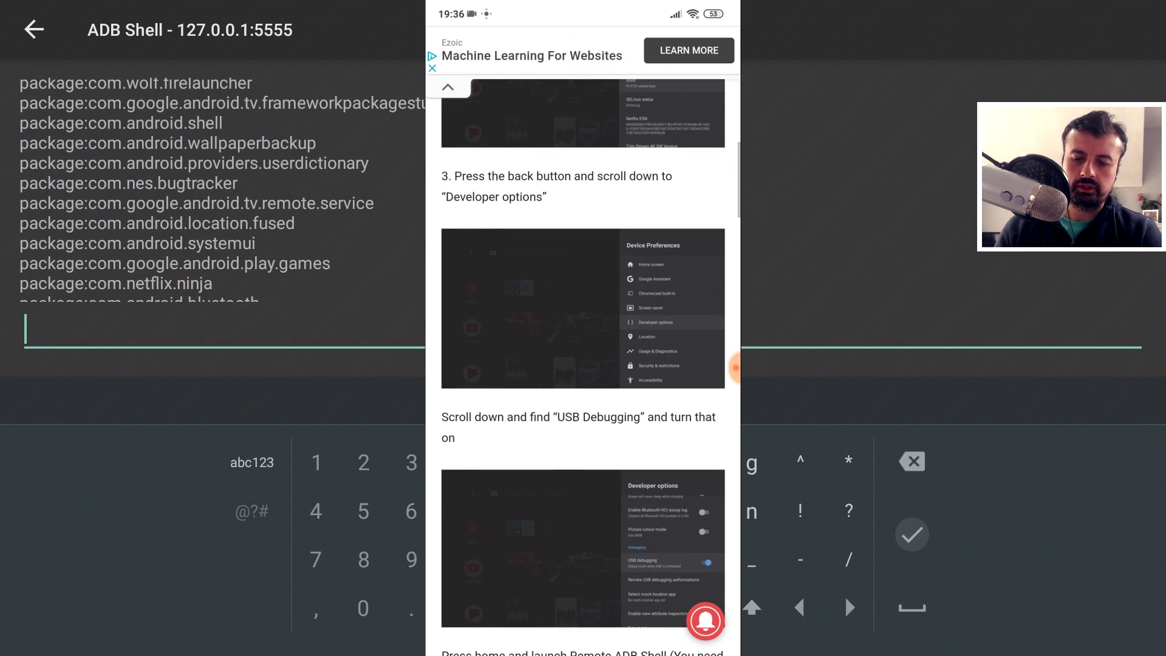
pyautogui.scroll(-10, 583, 365)
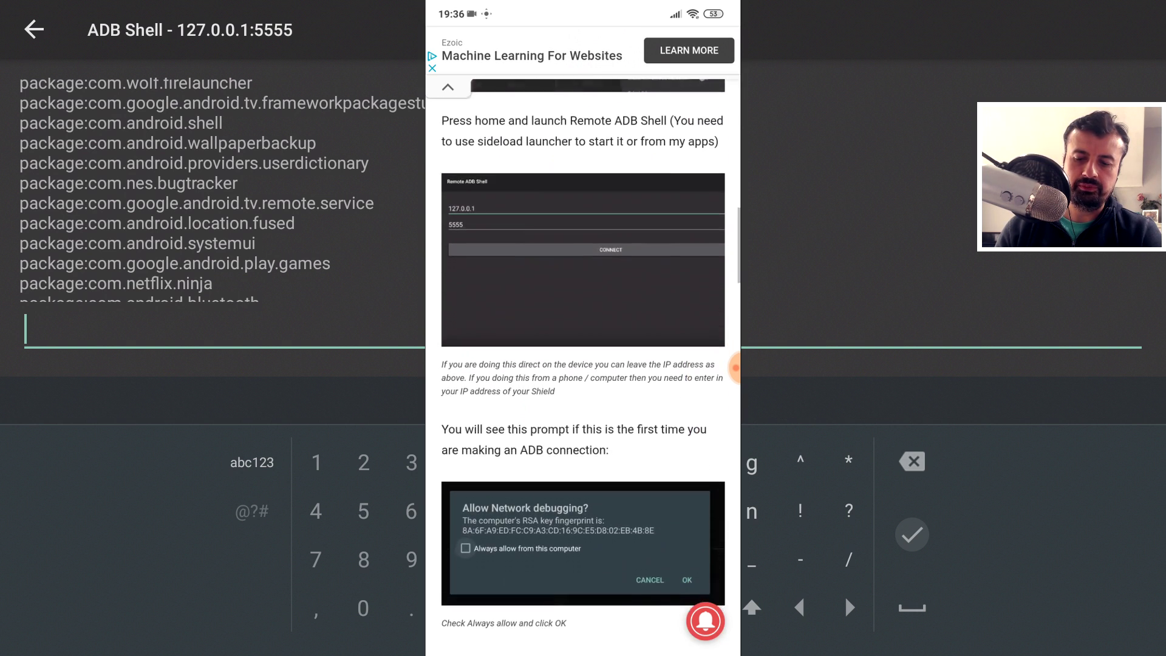
pyautogui.scroll(-10, 583, 365)
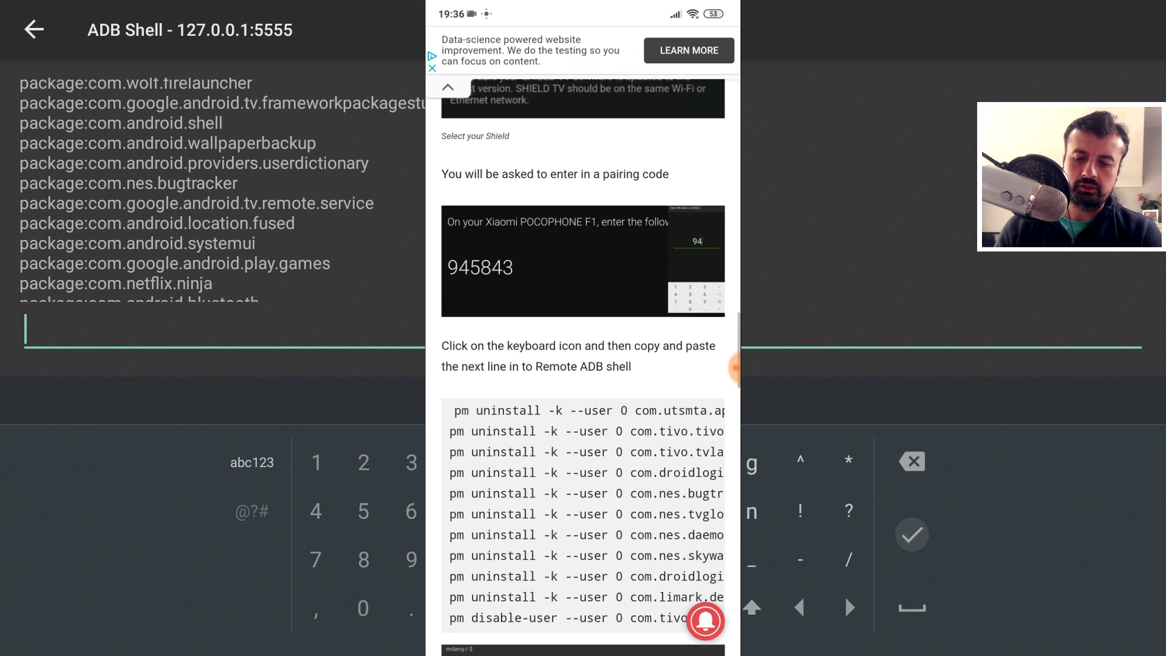
pyautogui.scroll(-2, 583, 364)
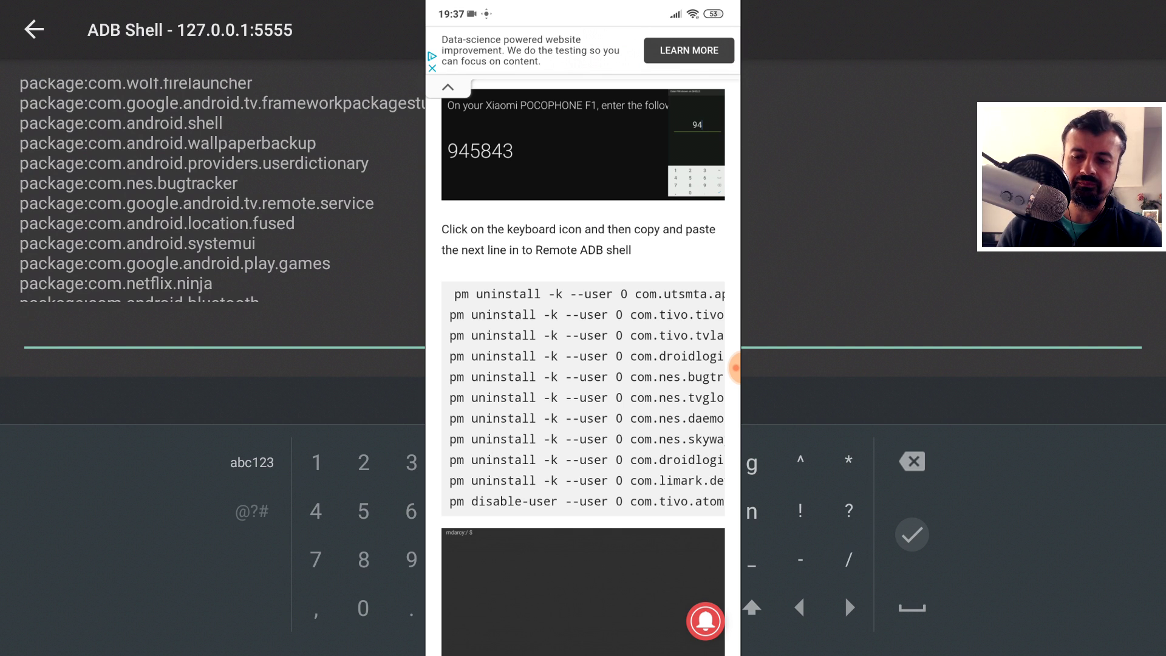
pyautogui.scroll(1, 583, 364)
pyautogui.hscroll(3, 584, 426)
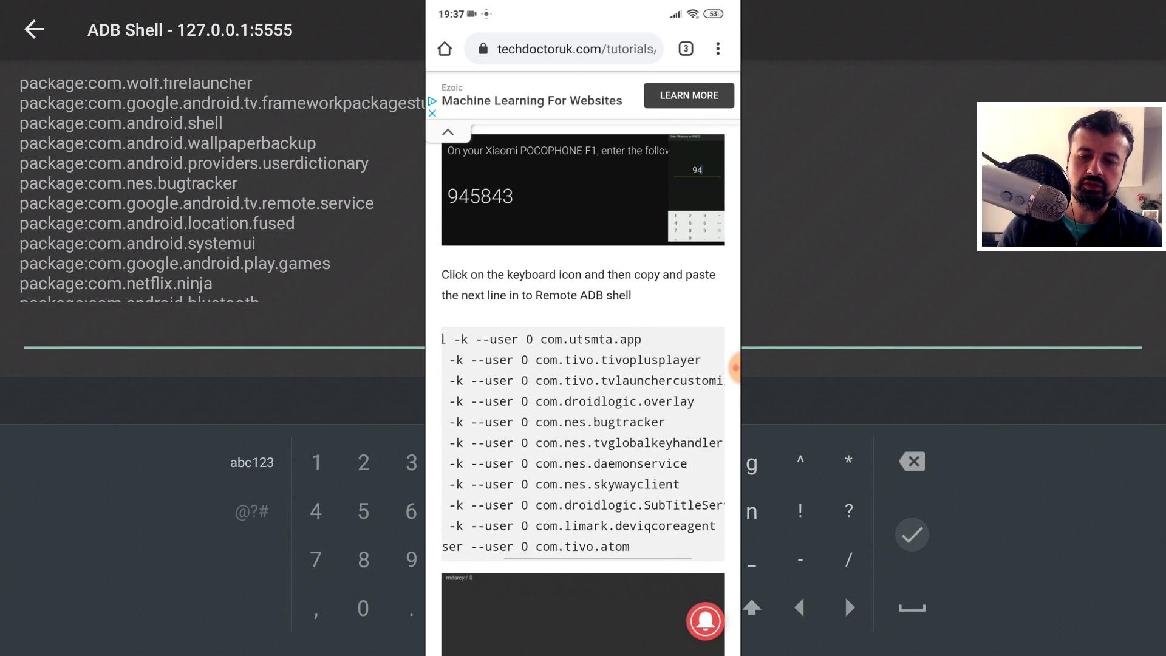
pyautogui.hscroll(2, 584, 444)
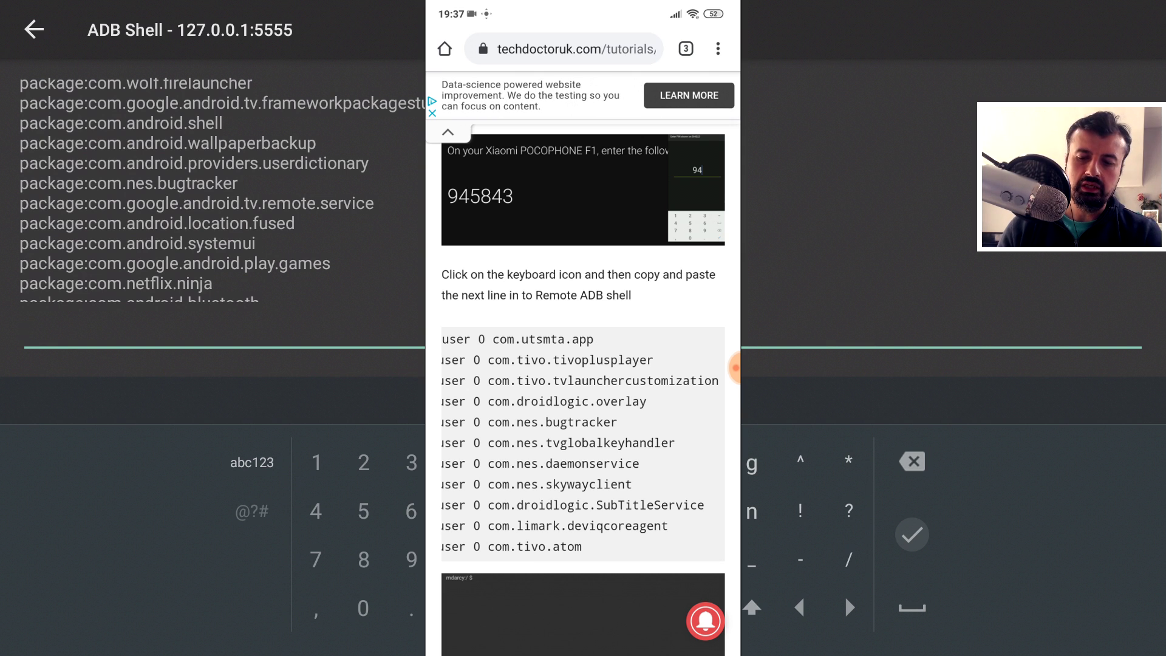
pyautogui.hscroll(-1, 584, 443)
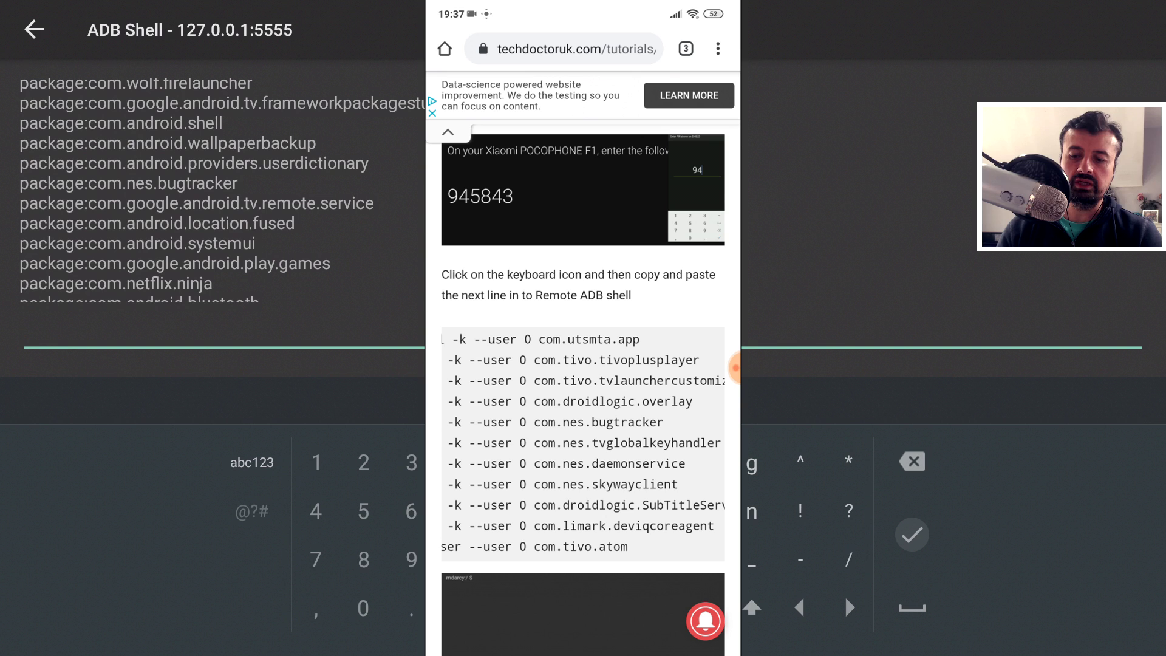
pyautogui.hscroll(-2, 583, 443)
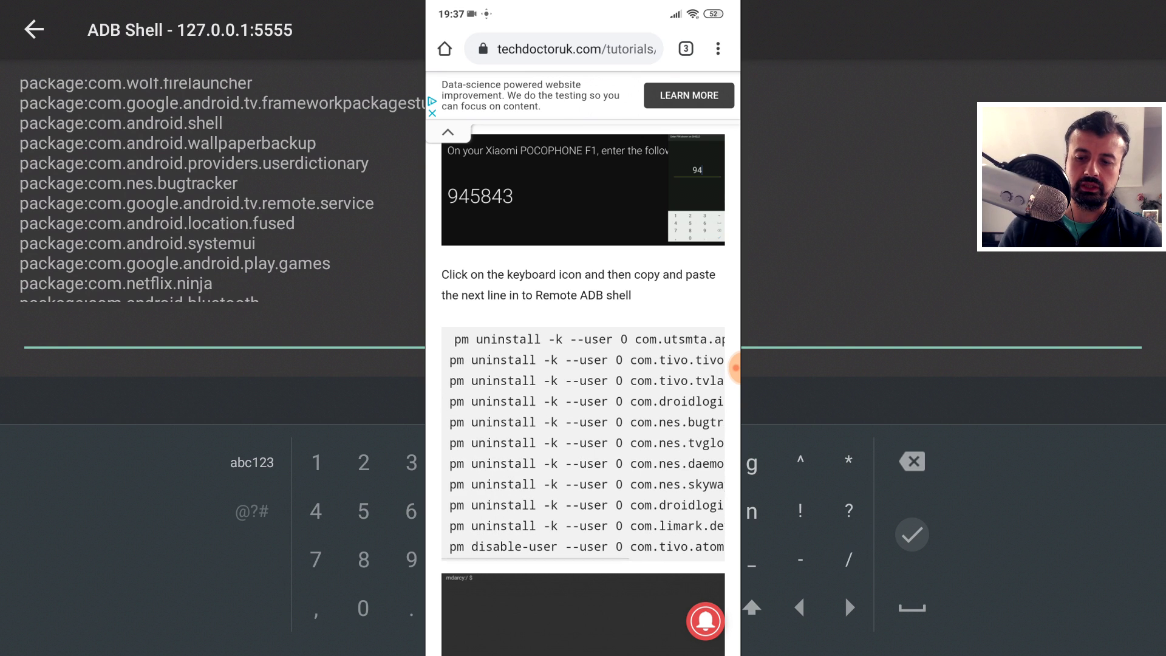
# Step: Copy the first command, "pm uninstall -k --user 0 com.utsmta.app", from the tutorial's command list
pyautogui.click(508, 339)
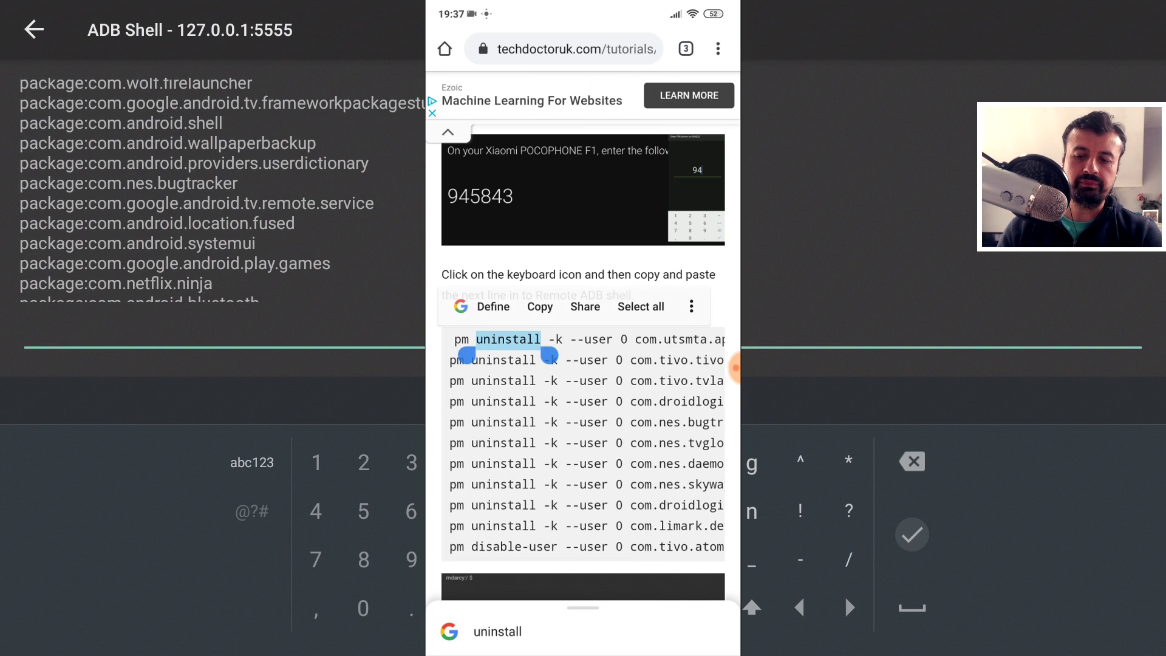
pyautogui.moveTo(475, 351); pyautogui.dragTo(450, 352)
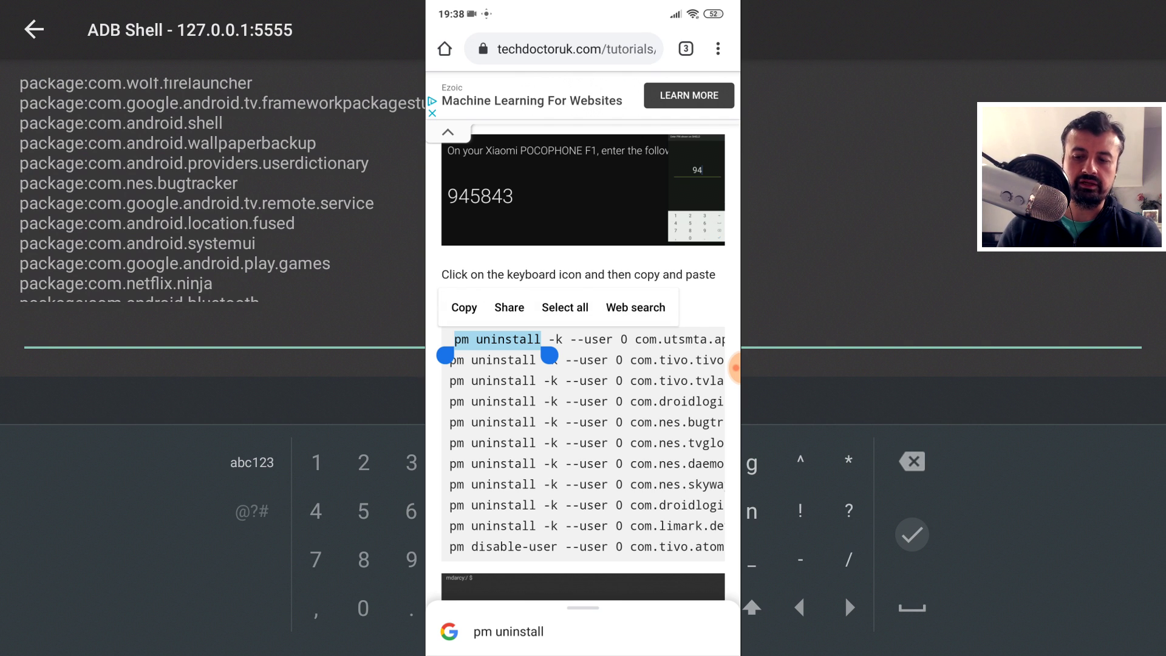
pyautogui.moveTo(549, 355); pyautogui.dragTo(641, 355)
pyautogui.hotkey('ctrl', 'c')
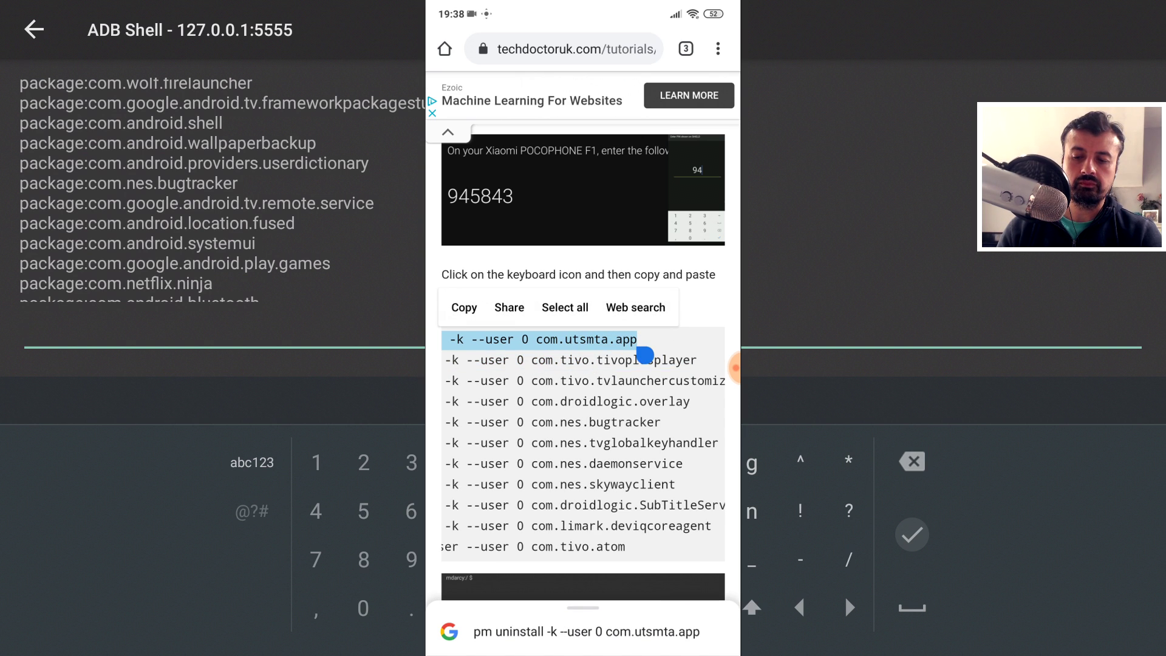
pyautogui.click(464, 308)
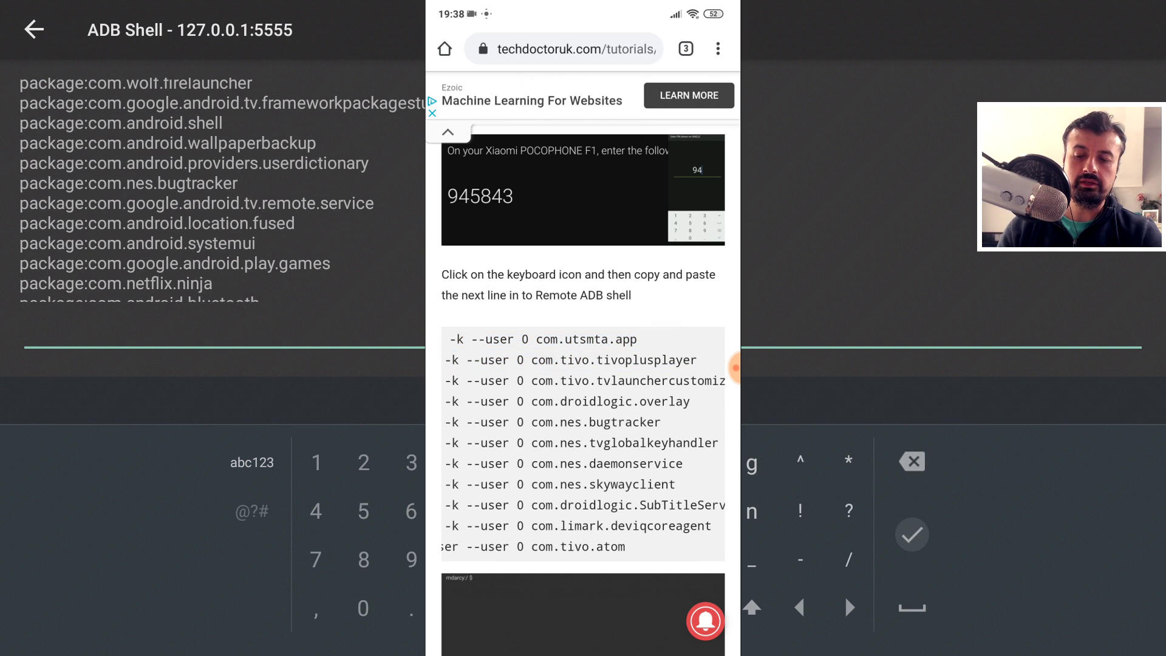
# Step: Switch to the phone's Android TV remote, paste "pm uninstall -k --user 0 com.utsmta.app" into the ADB shell and run it
pyautogui.moveTo(583, 653); pyautogui.dragTo(583, 462)
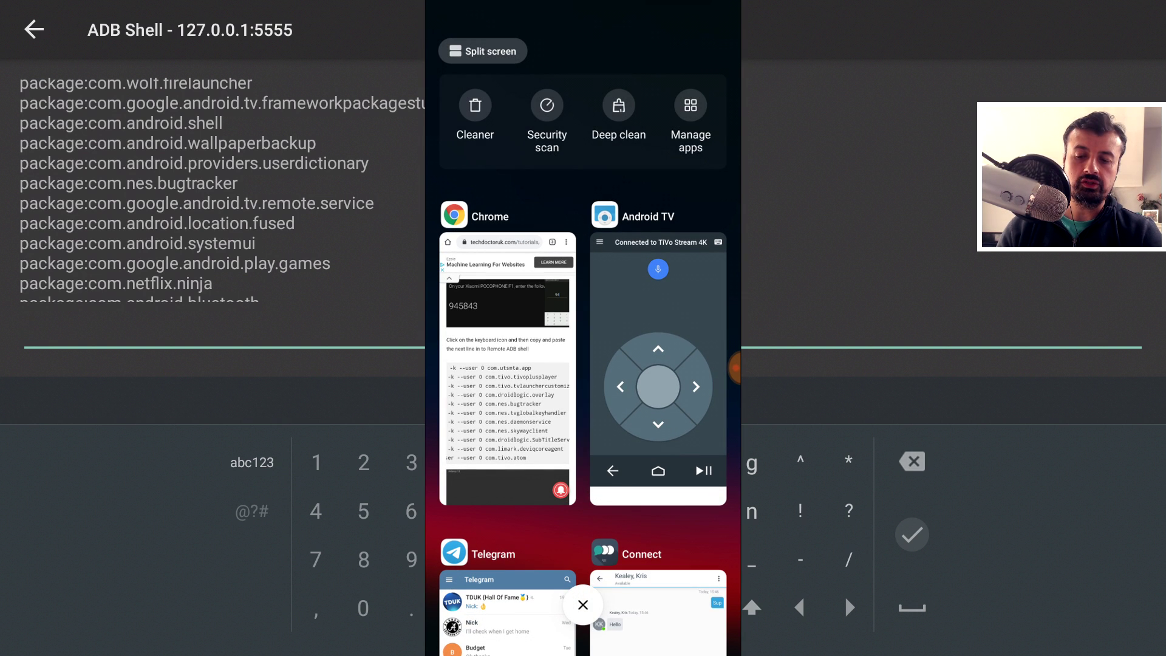
pyautogui.click(658, 371)
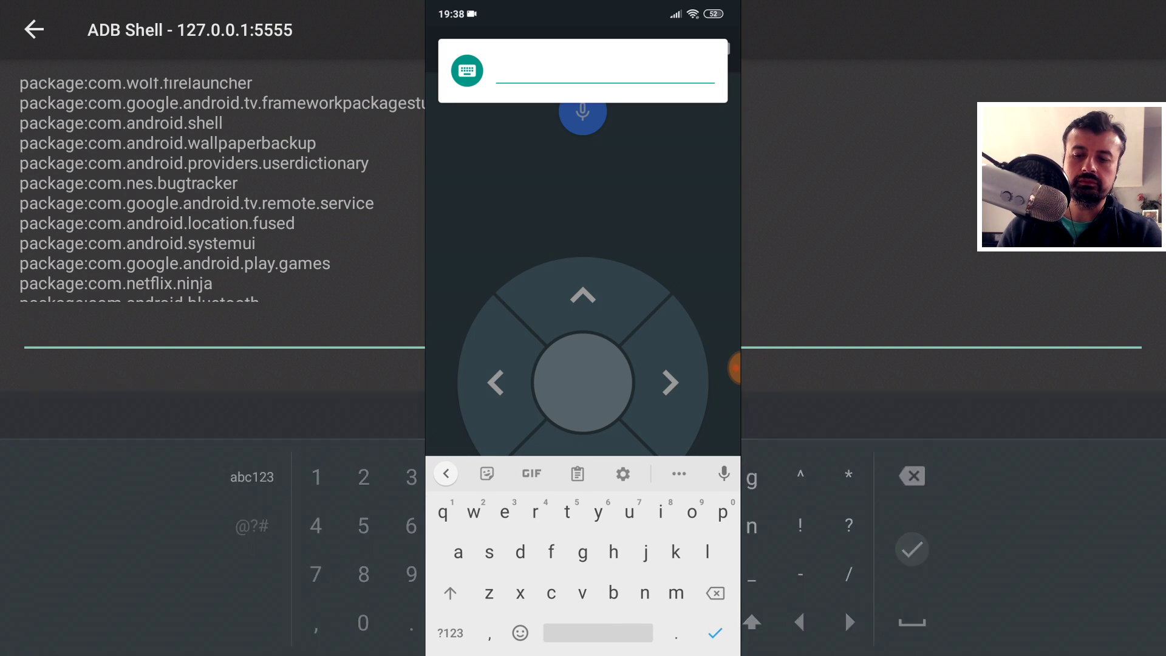
pyautogui.click(517, 73)
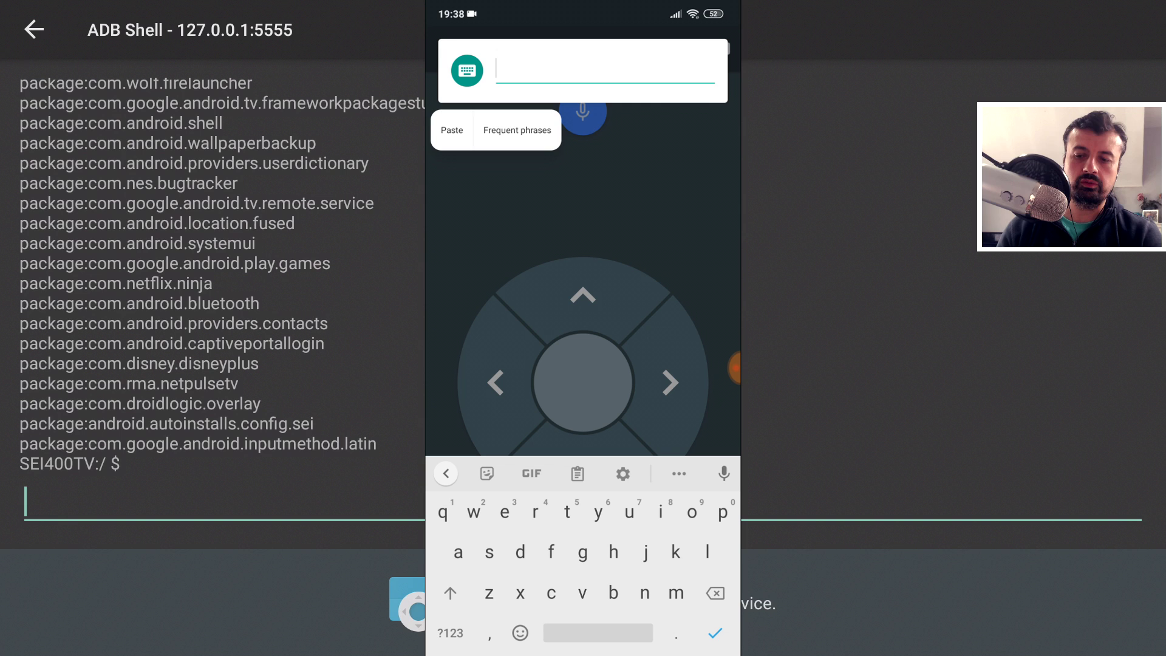
pyautogui.click(452, 130)
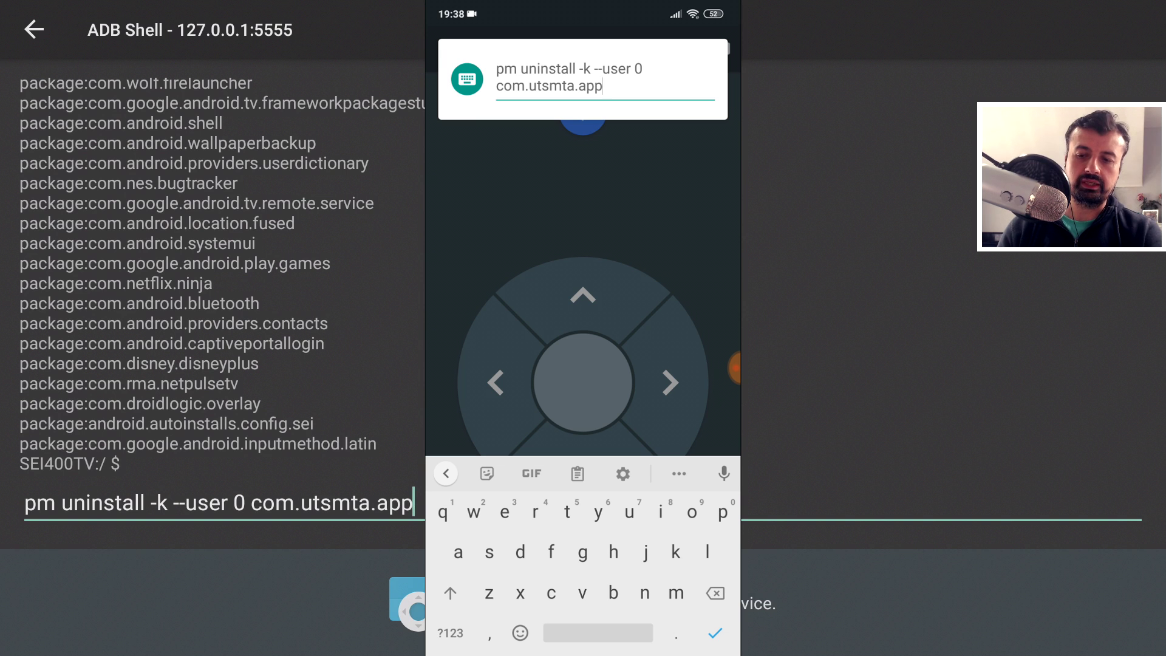
pyautogui.press('Return')
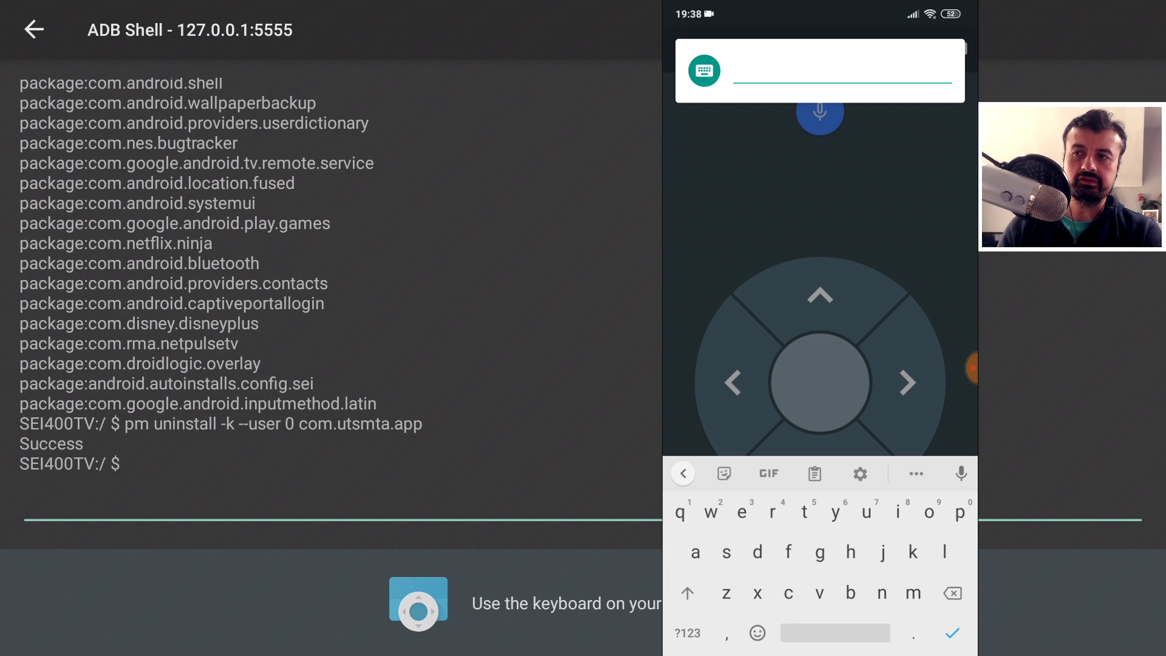
# Step: Return to the tutorial in Chrome and copy the "pm uninstall -k --user 0 com.tivo.tivoplusplayer" command
pyautogui.click(885, 339)
pyautogui.doubleClick(851, 360)
pyautogui.moveTo(760, 376); pyautogui.dragTo(671, 375)
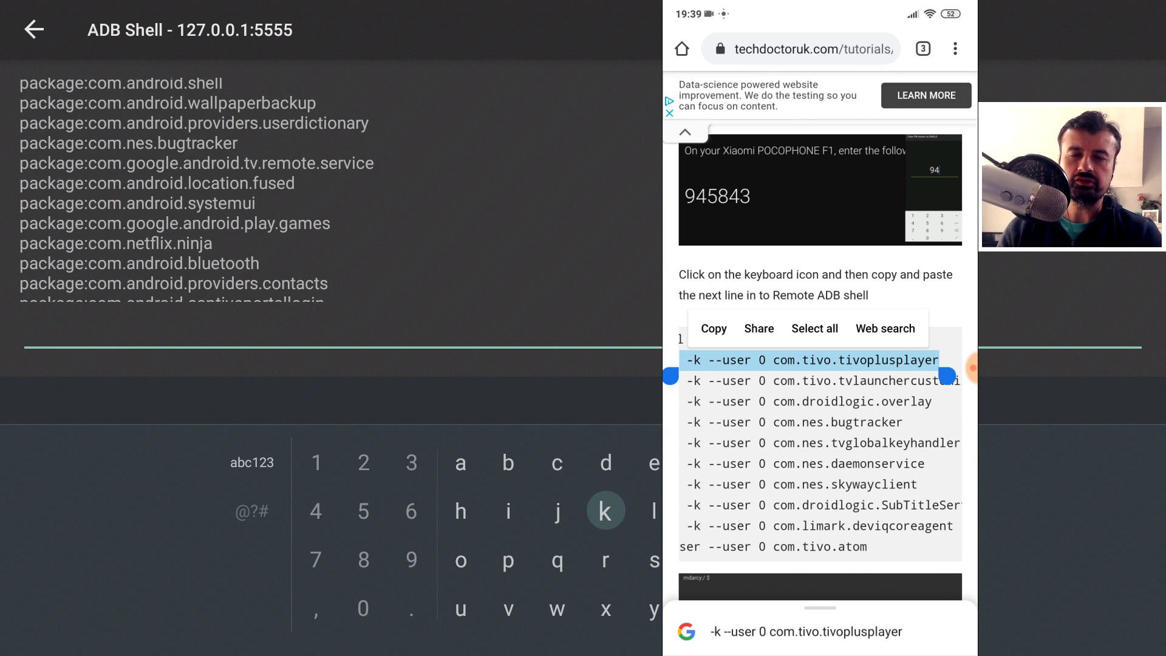
pyautogui.moveTo(790, 443); pyautogui.dragTo(884, 443)
pyautogui.moveTo(764, 372); pyautogui.dragTo(677, 375)
pyautogui.hotkey('ctrl', 'c')
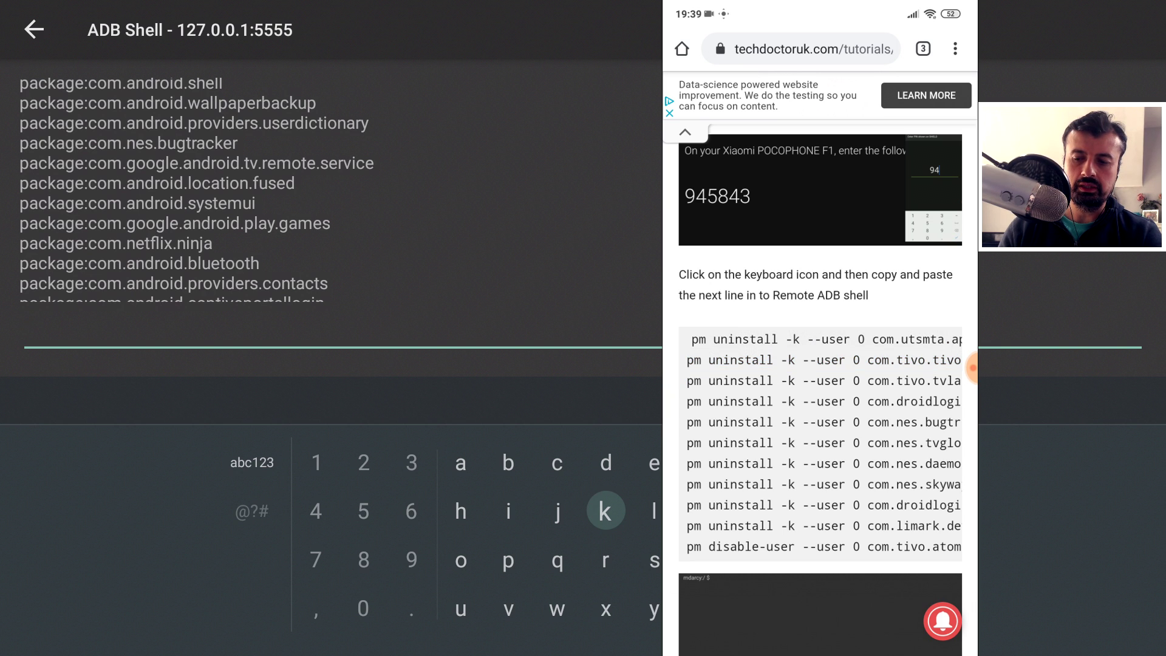
# Step: Switch to the Android TV remote, paste the com.tivo.tivoplusplayer uninstall command into the ADB shell and run it
pyautogui.click(896, 365)
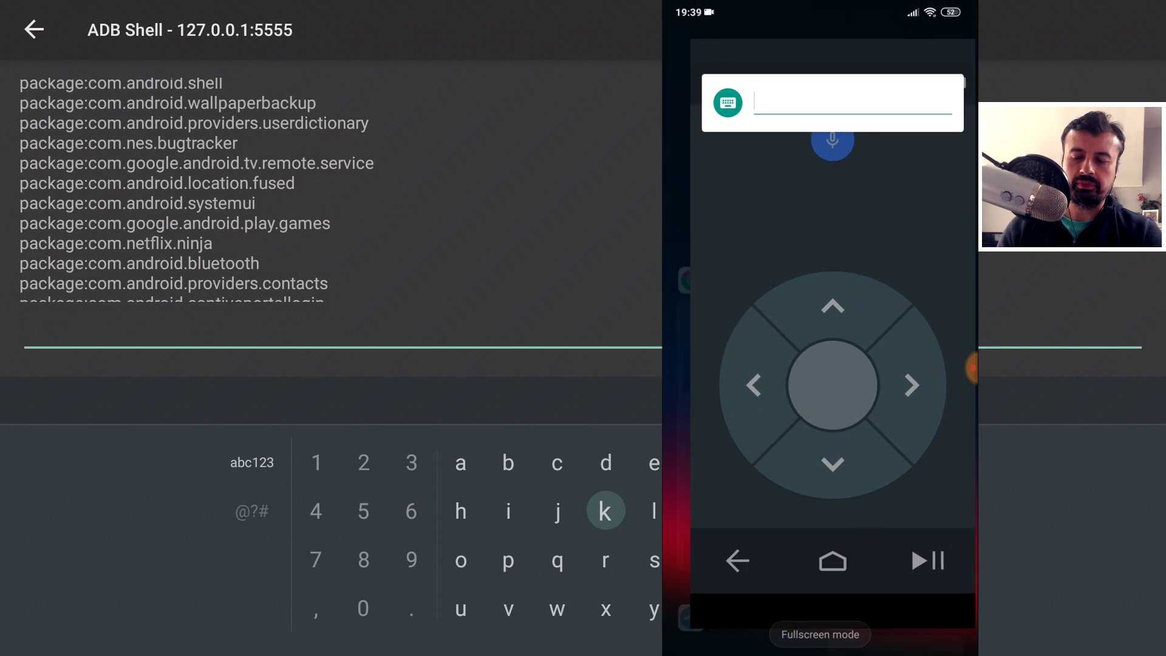
pyautogui.click(735, 70)
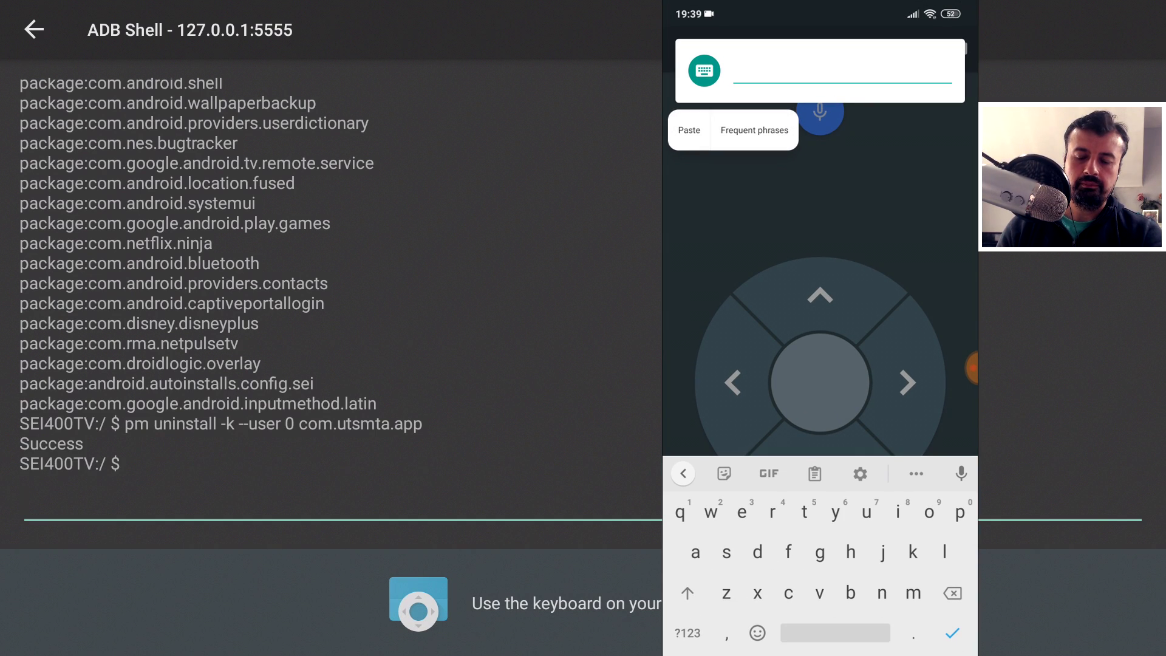
pyautogui.click(689, 130)
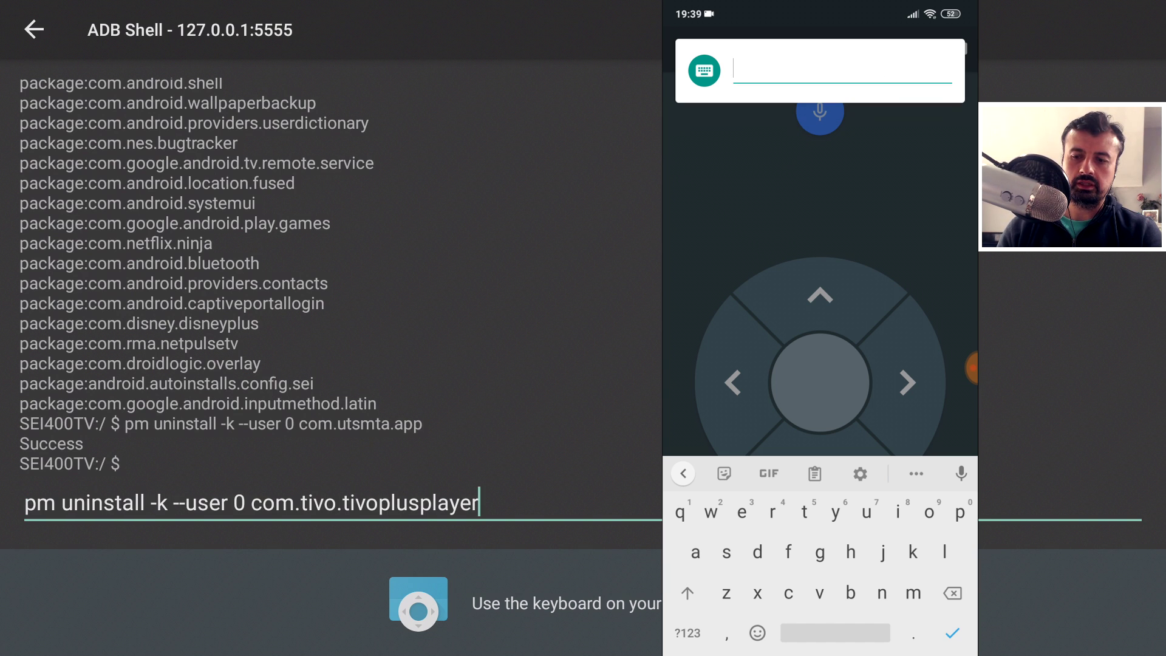
pyautogui.press('Return')
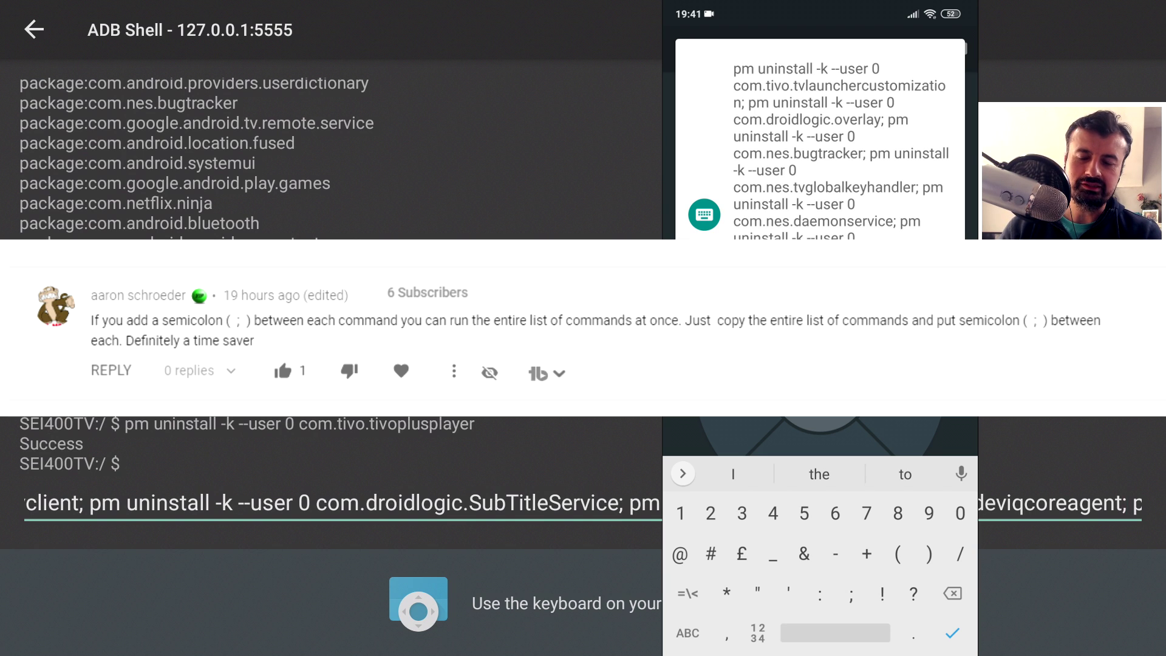
# Step: Run the semicolon-separated list of remaining pm uninstall commands, from com.tivo.tvlaunchercustomization onwards, in the ADB shell
pyautogui.press('Return')
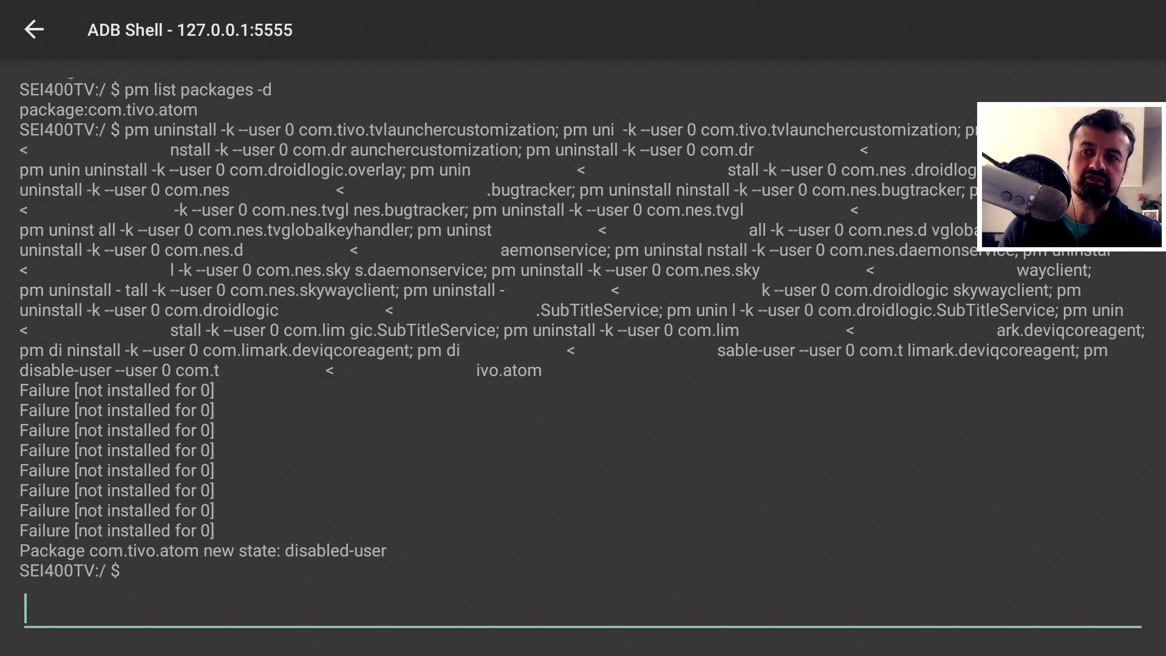
# Step: Recall the older combined com.tivo.tvlaunchercustomization command line from the shell history and run it again
pyautogui.press('Return')
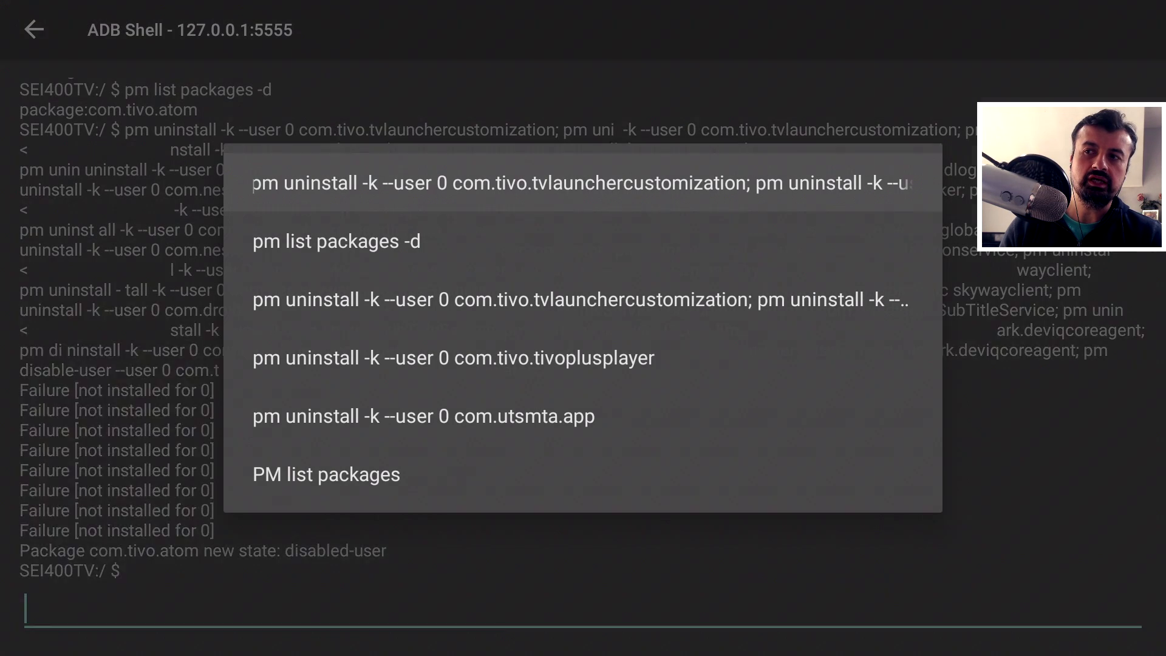
pyautogui.press('Down')
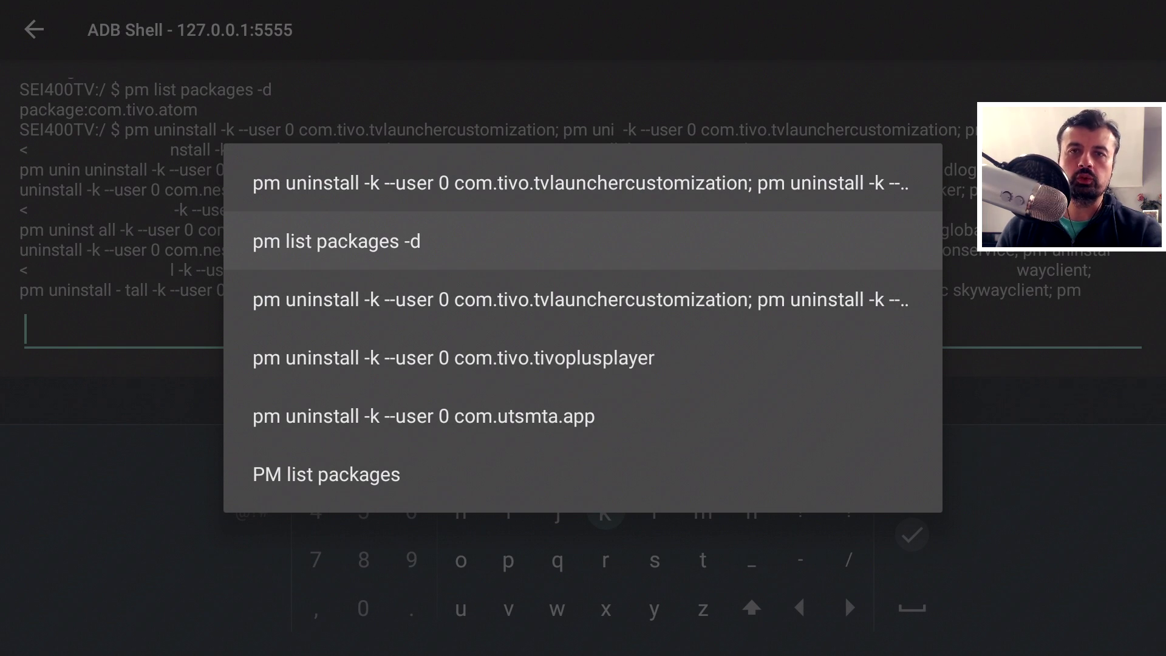
pyautogui.press('Down')
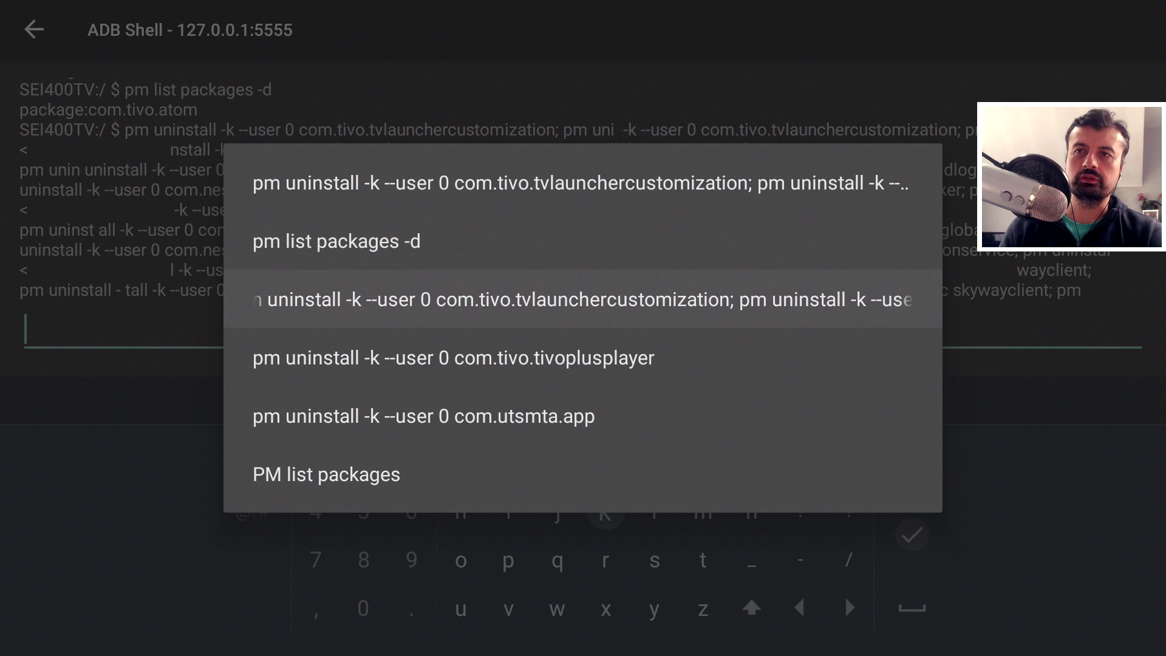
pyautogui.press('Return')
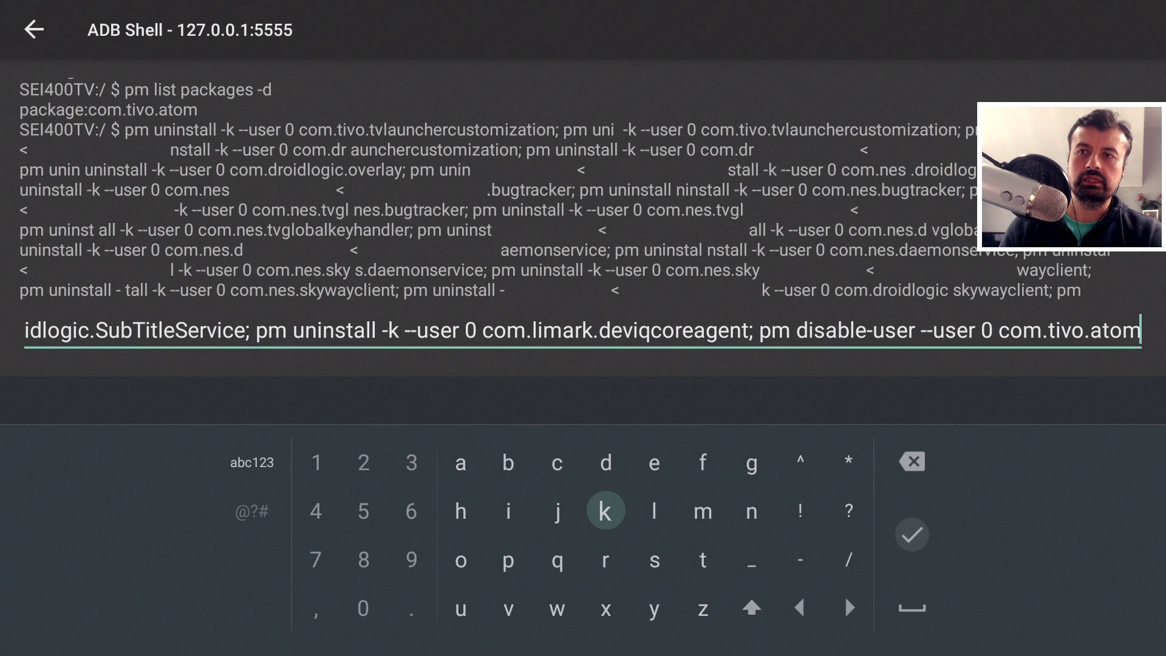
pyautogui.press('Right')
pyautogui.press('Right')
pyautogui.press('Right')
pyautogui.press('Right')
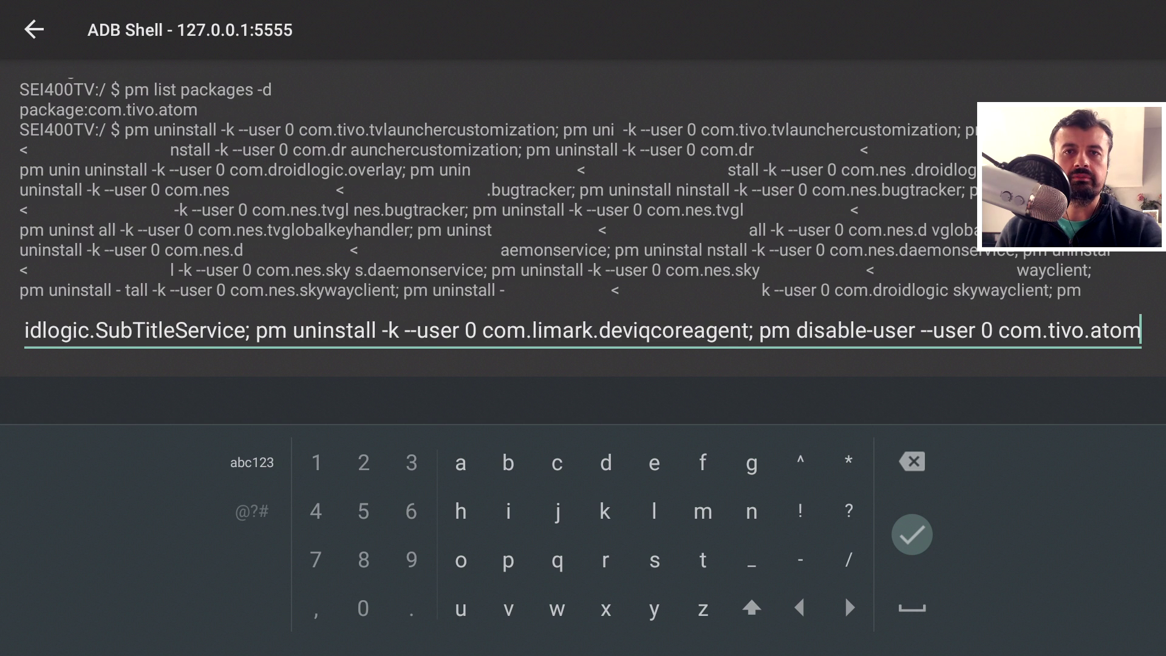
pyautogui.press('Return')
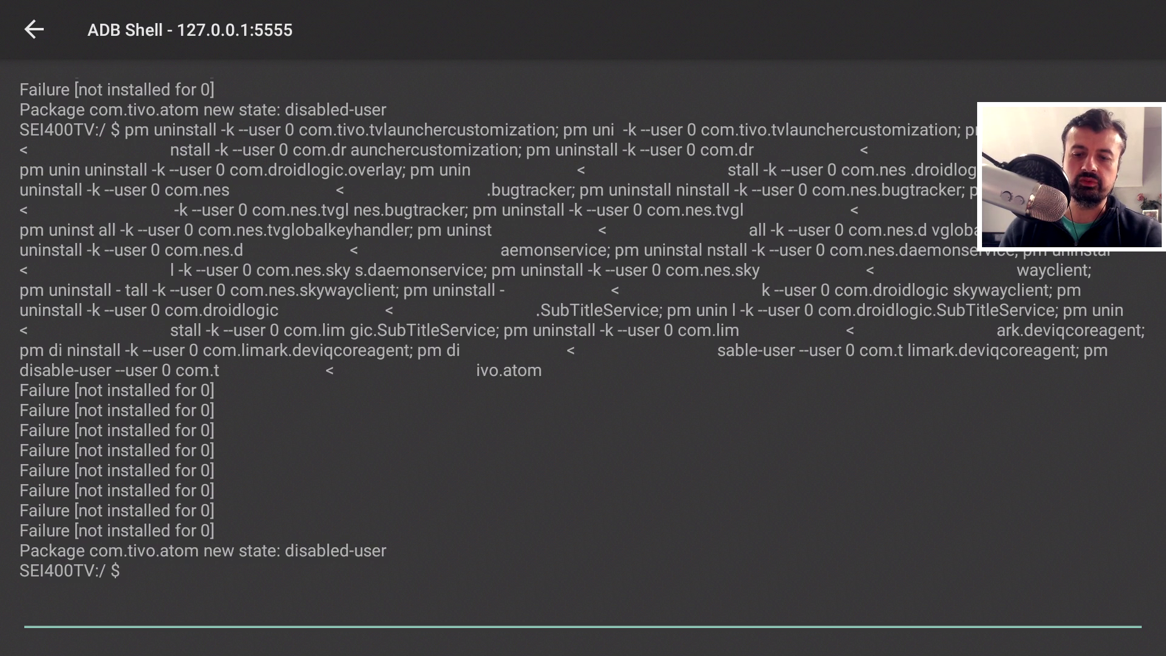
# Step: Leave the ADB shell for the Android TV home screen and open the device Settings
pyautogui.press('Home')
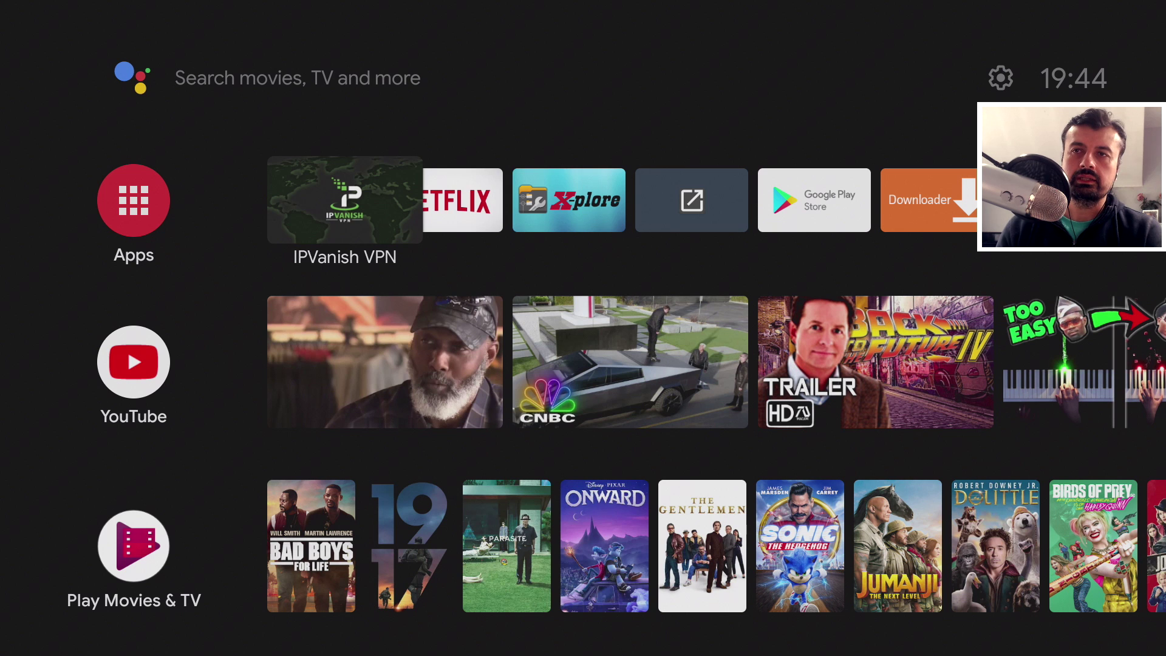
pyautogui.press('Right')
pyautogui.press('Up')
pyautogui.press('Right')
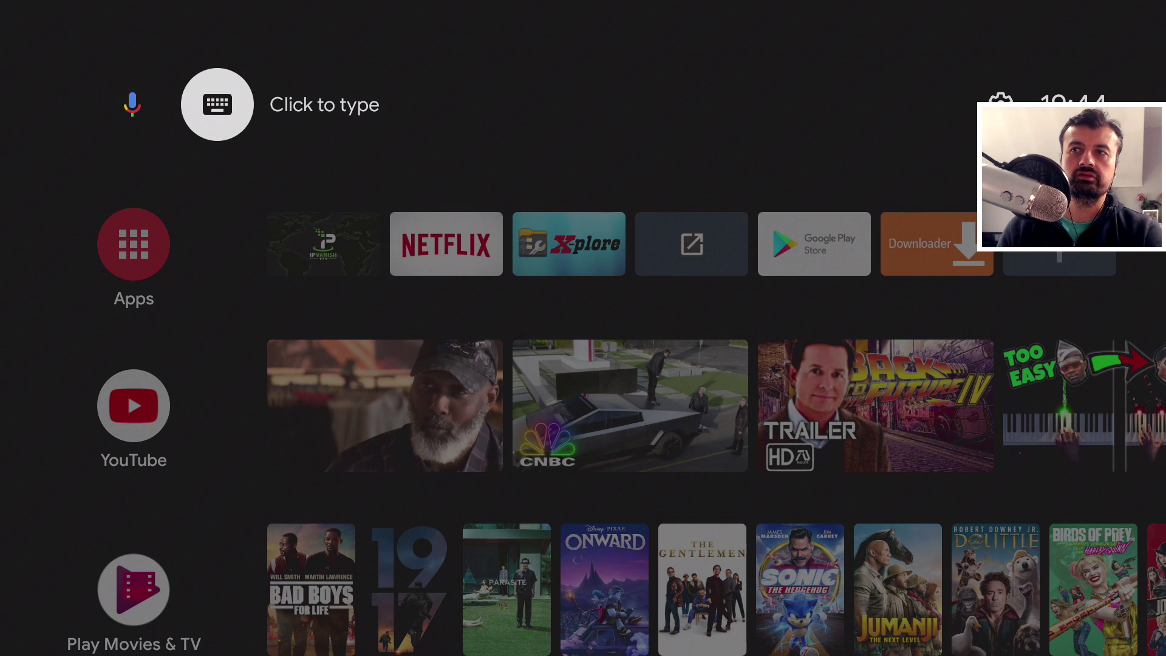
pyautogui.press('Right')
pyautogui.press('Return')
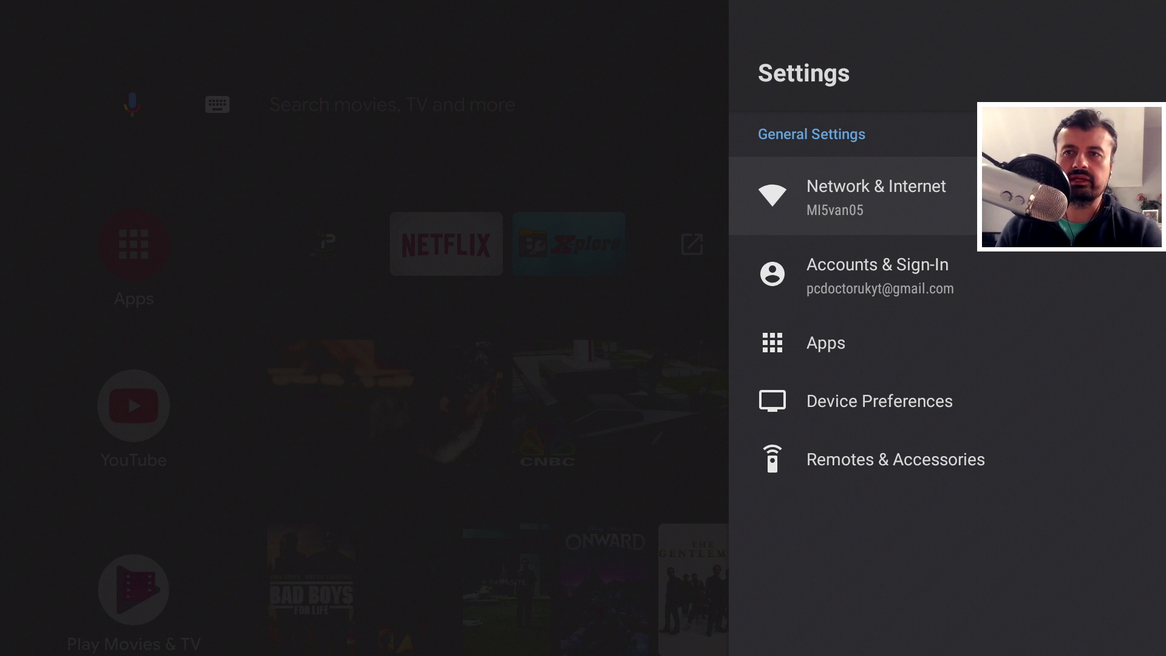
# Step: Open the Apps settings and display the full list of all installed apps
pyautogui.press('Down')
pyautogui.press('Down')
pyautogui.press('Return')
pyautogui.press('Down')
pyautogui.press('Down')
pyautogui.press('Down')
pyautogui.press('Down')
pyautogui.press('Up')
pyautogui.press('Return')
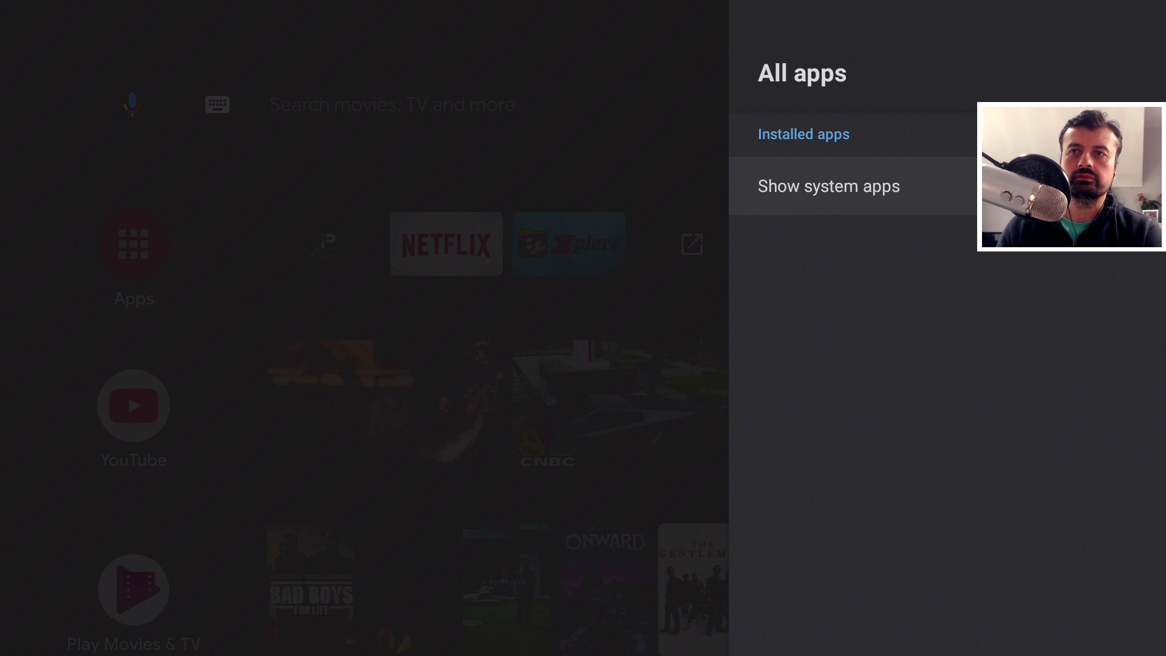
# Step: Find Sling TV in the list of all apps and force stop it
pyautogui.press('Down')
pyautogui.press('Down')
pyautogui.press('Down')
pyautogui.press('Down')
pyautogui.press('Down')
pyautogui.press('Down')
pyautogui.press('Down')
pyautogui.press('Down')
pyautogui.press('Down')
pyautogui.press('Down')
pyautogui.press('Down')
pyautogui.press('Down')
pyautogui.press('Down')
pyautogui.press('Down')
pyautogui.press('Down')
pyautogui.press('Down')
pyautogui.press('Down')
pyautogui.press('Down')
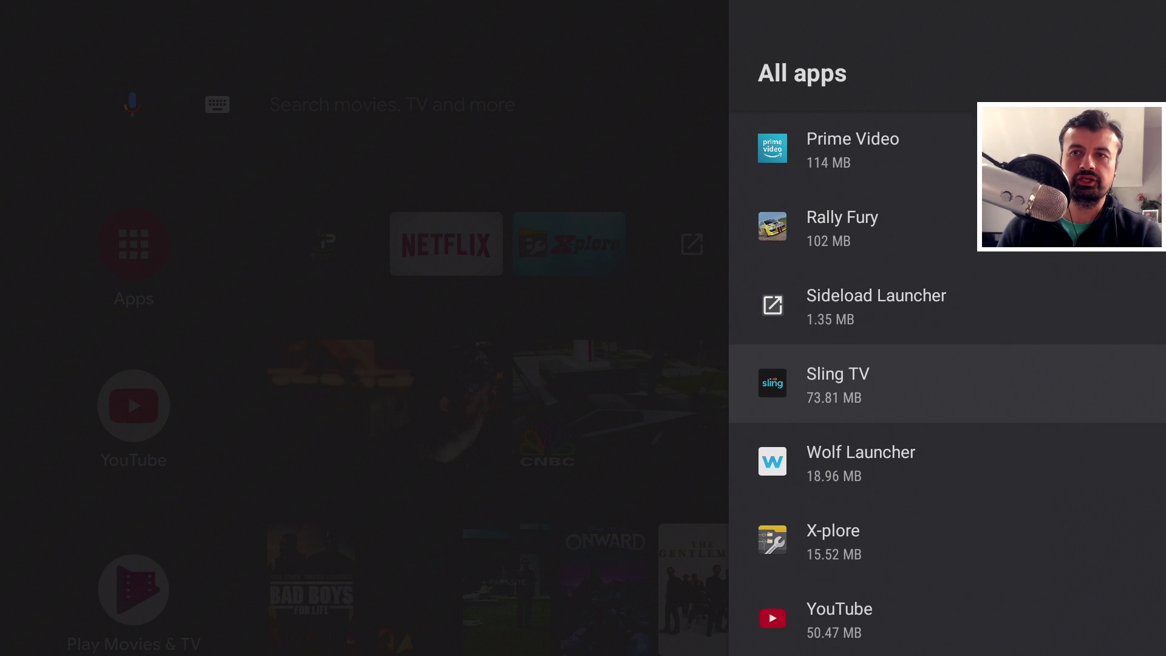
pyautogui.press('Return')
pyautogui.press('Down')
pyautogui.press('Return')
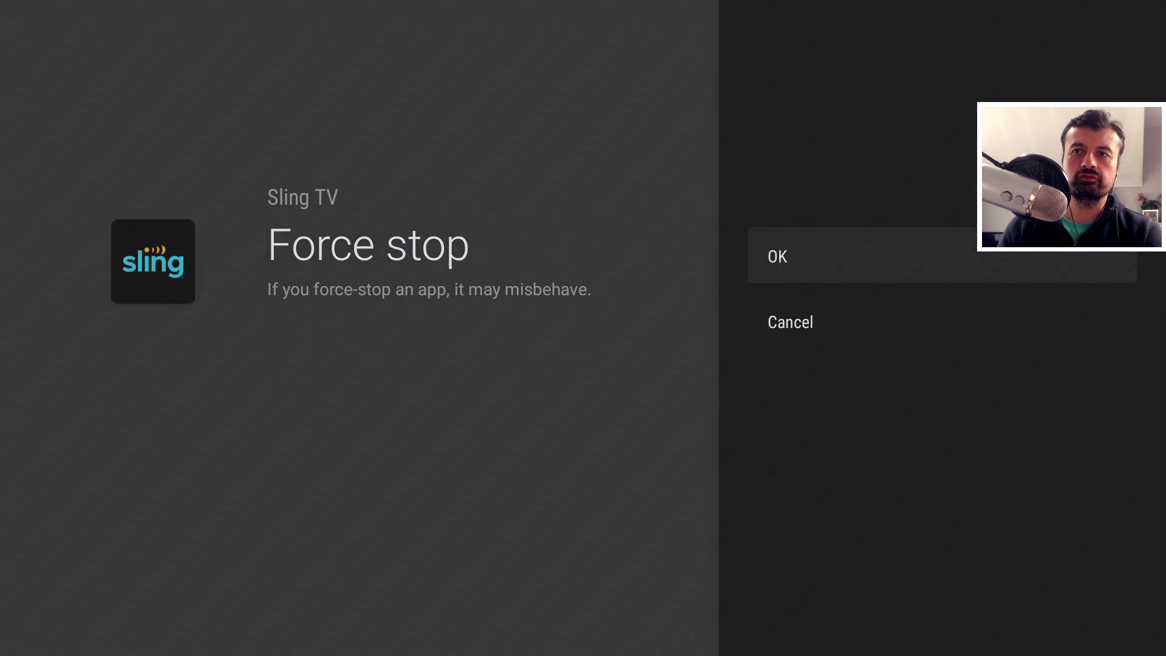
pyautogui.press('Return')
# Step: Disable the Sling TV app and return to the list of all apps
pyautogui.press('Down')
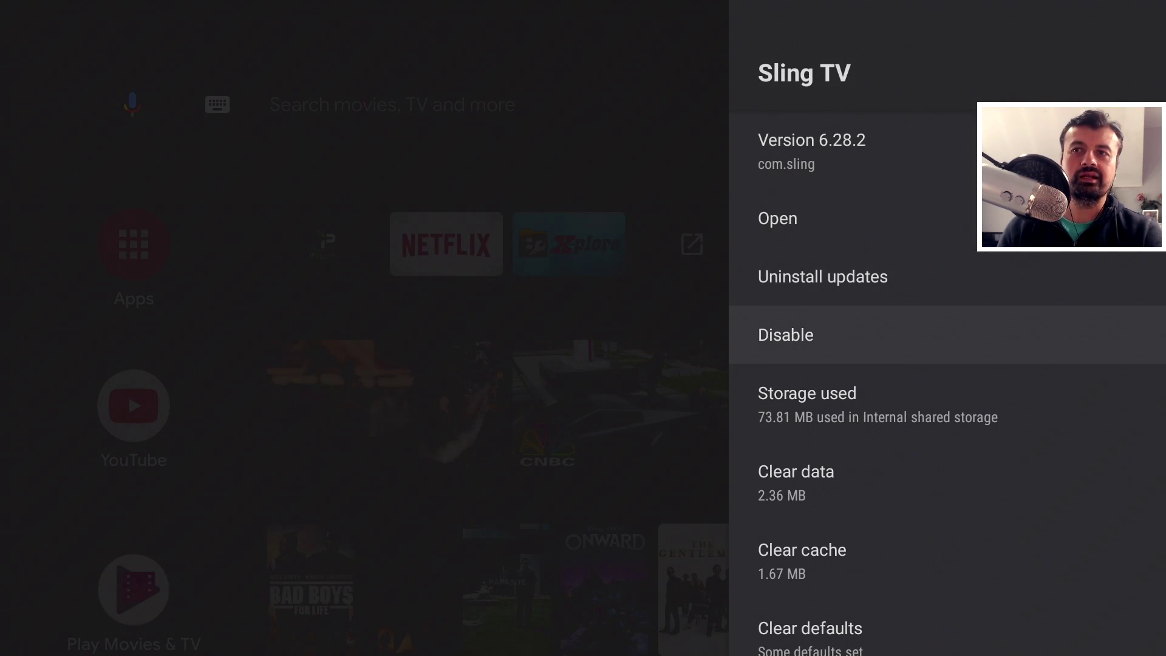
pyautogui.press('Return')
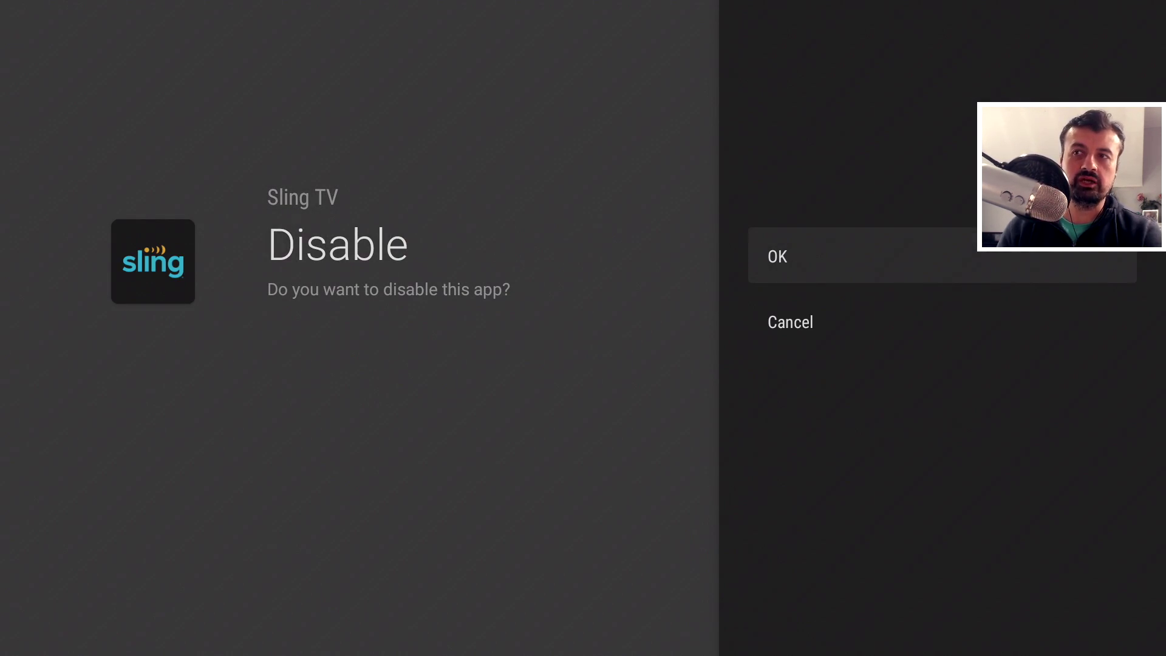
pyautogui.press('Return')
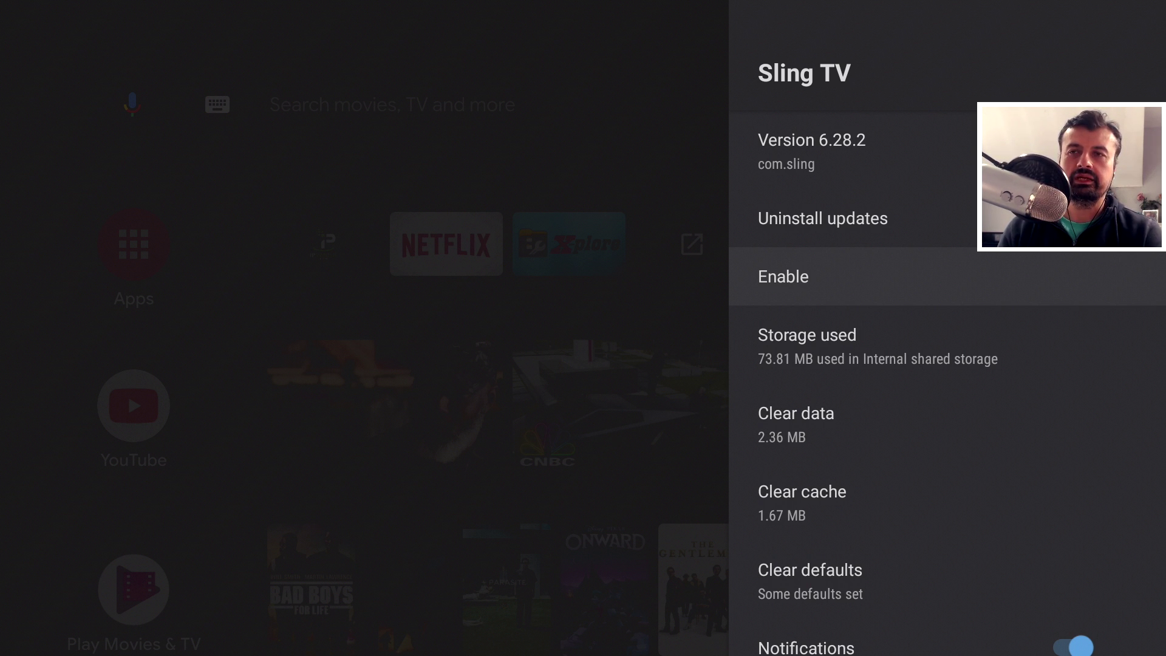
pyautogui.press('Escape')
# Step: Find Play Music in the list of all apps and force stop it
pyautogui.press('Up')
pyautogui.press('Up')
pyautogui.press('Up')
pyautogui.press('Up')
pyautogui.press('Up')
pyautogui.press('Up')
pyautogui.press('Up')
pyautogui.press('Down')
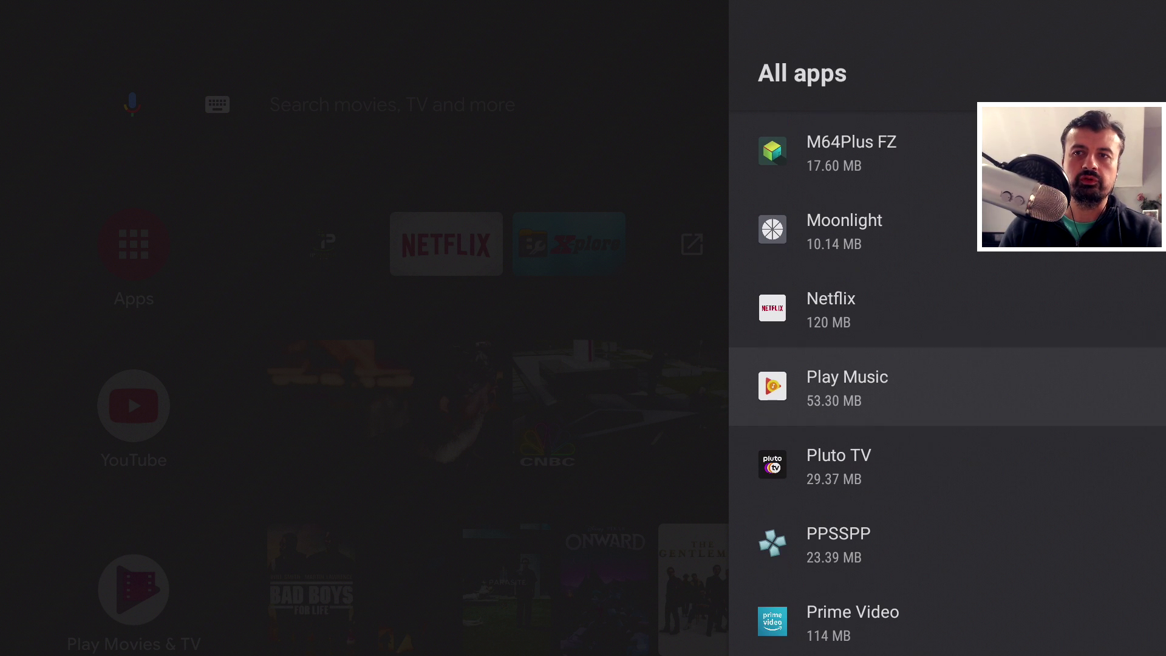
pyautogui.press('Return')
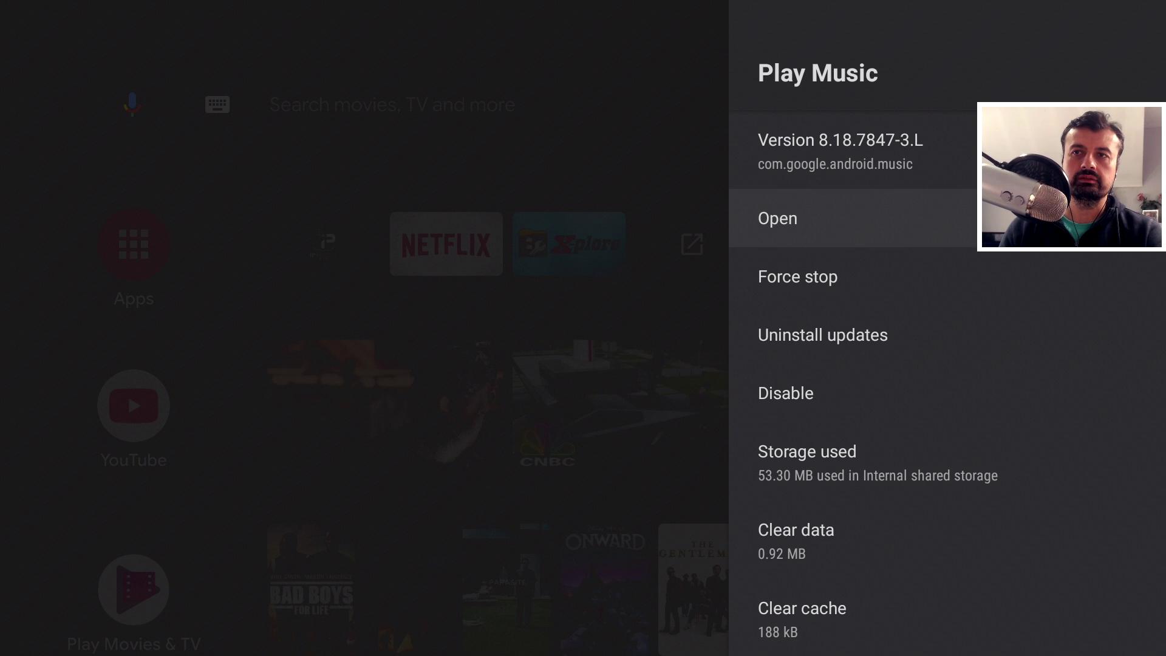
pyautogui.press('Down')
pyautogui.press('Return')
pyautogui.press('Return')
# Step: Disable the Play Music app and return to the list of all apps
pyautogui.press('Down')
pyautogui.press('Return')
pyautogui.press('Return')
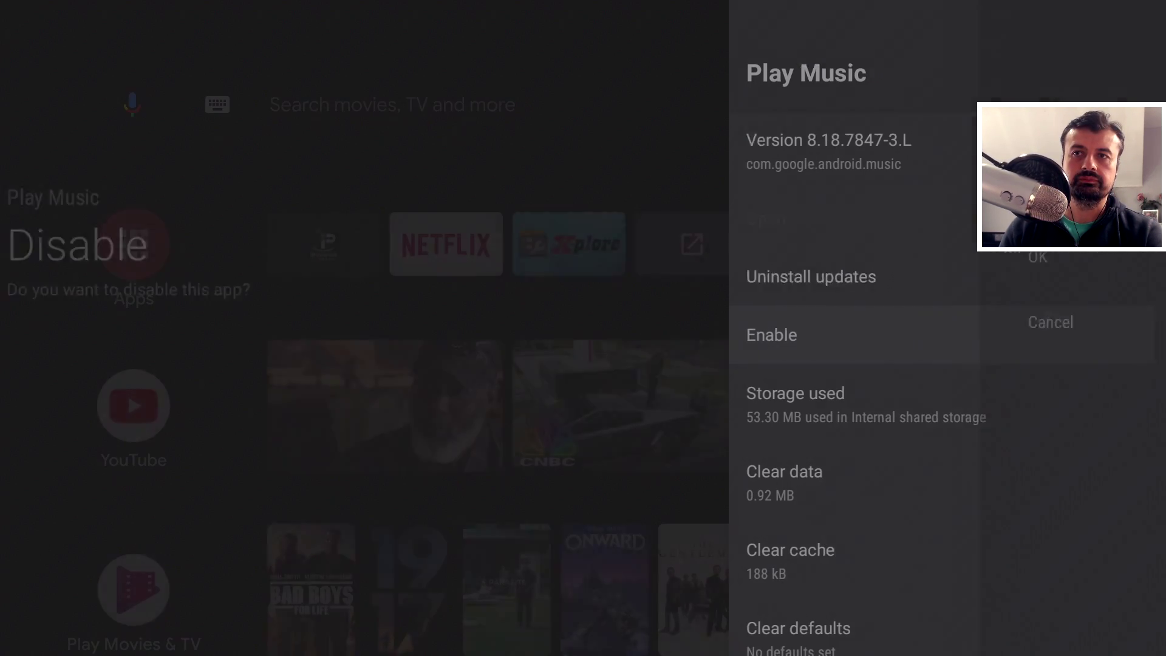
pyautogui.press('Escape')
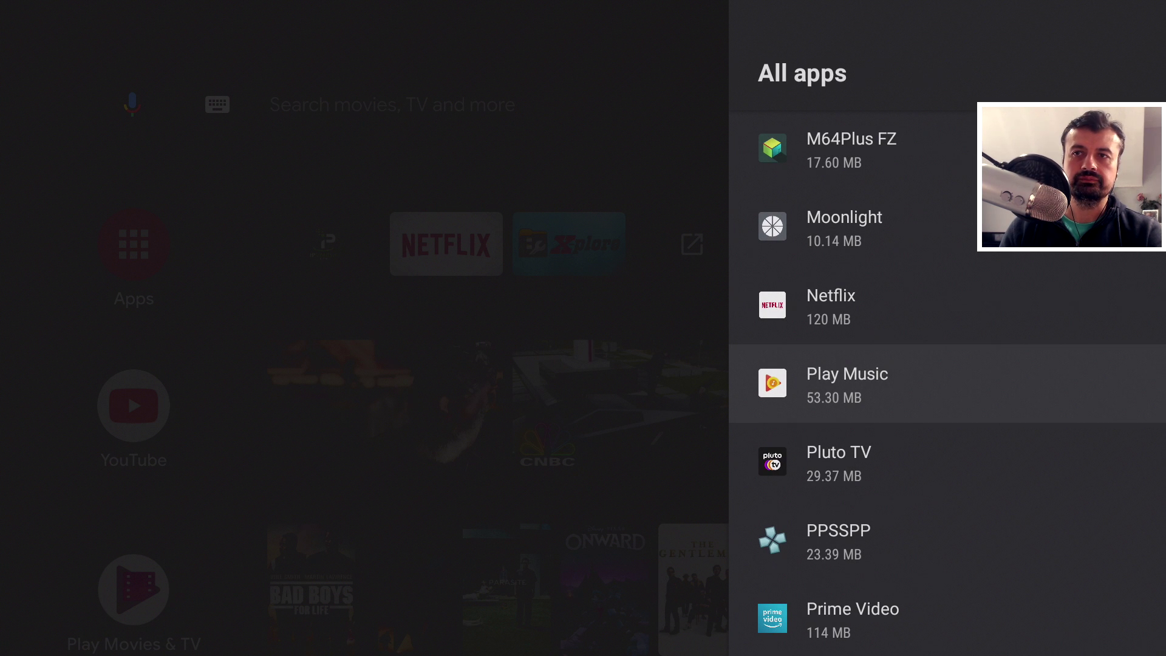
# Step: Find Live Channels in the list of all apps and force stop it
pyautogui.press('Up')
pyautogui.press('Up')
pyautogui.press('Down')
pyautogui.press('Down')
pyautogui.press('Up')
pyautogui.press('Up')
pyautogui.press('Up')
pyautogui.press('Return')
pyautogui.press('Down')
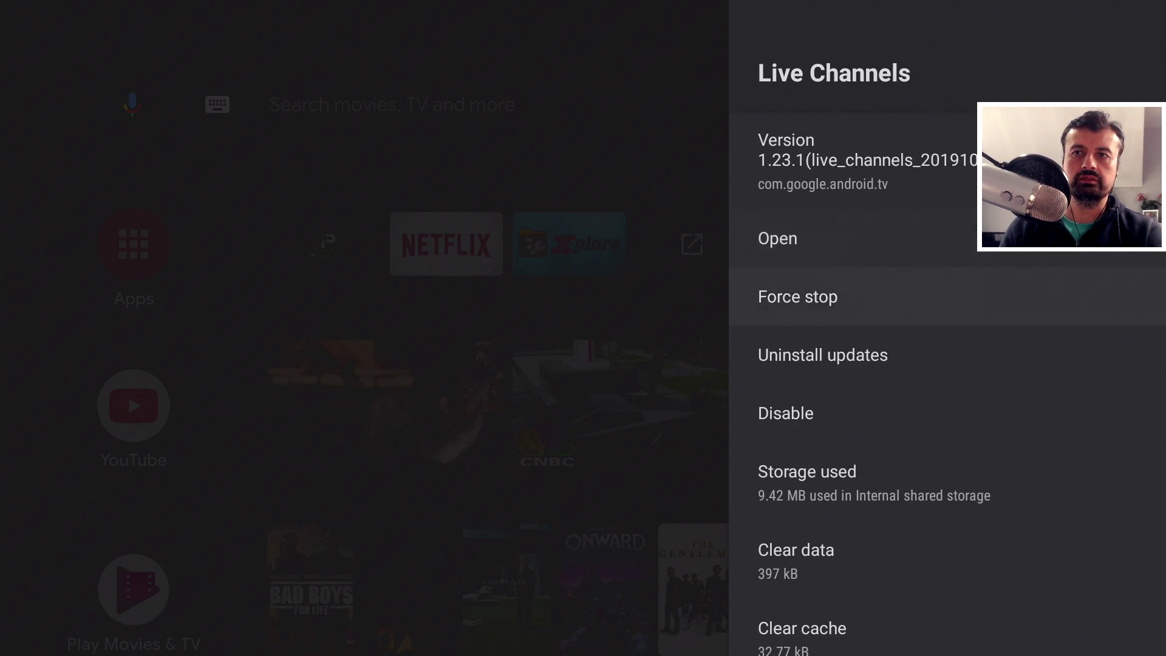
pyautogui.press('Return')
pyautogui.press('Return')
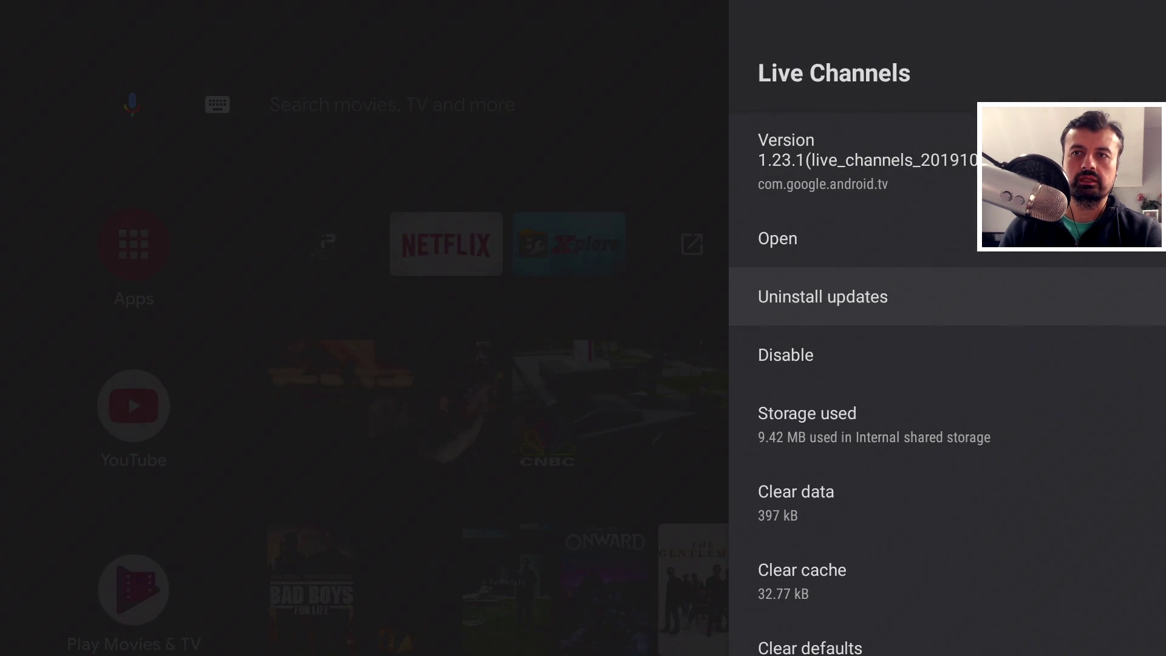
# Step: Disable the Live Channels app and return to the list of all apps
pyautogui.press('Down')
pyautogui.press('Return')
pyautogui.press('Return')
pyautogui.press('Escape')
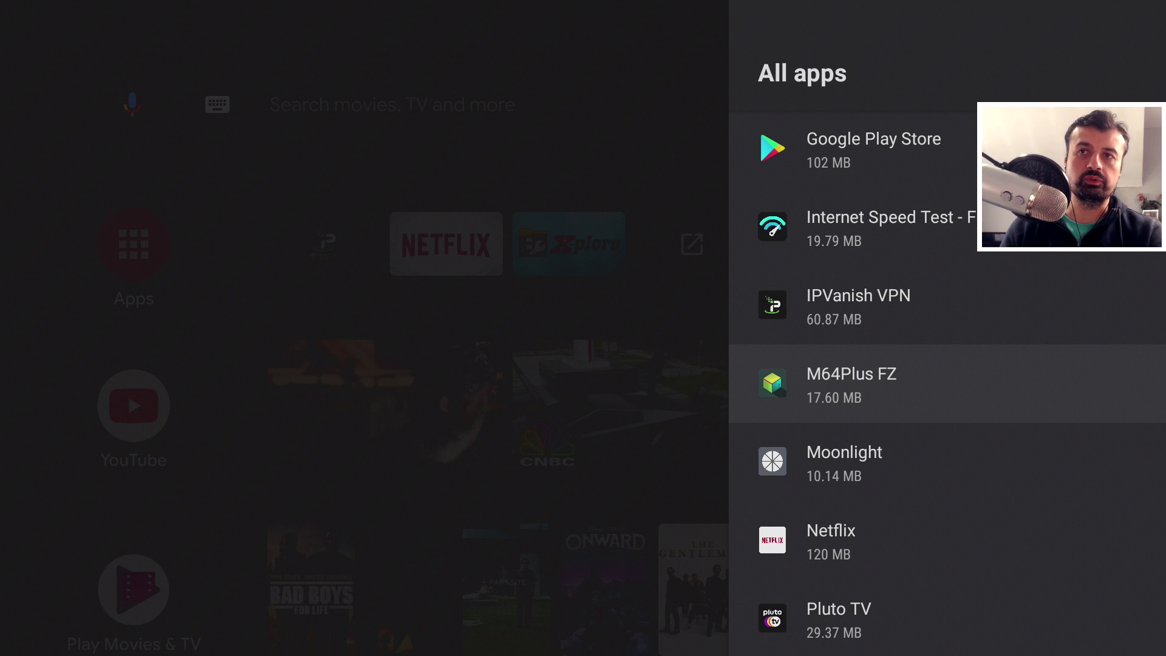
# Step: Find Google Play Movies & TV in the list of all apps and force stop it
pyautogui.press('Up')
pyautogui.press('Up')
pyautogui.press('Up')
pyautogui.press('Up')
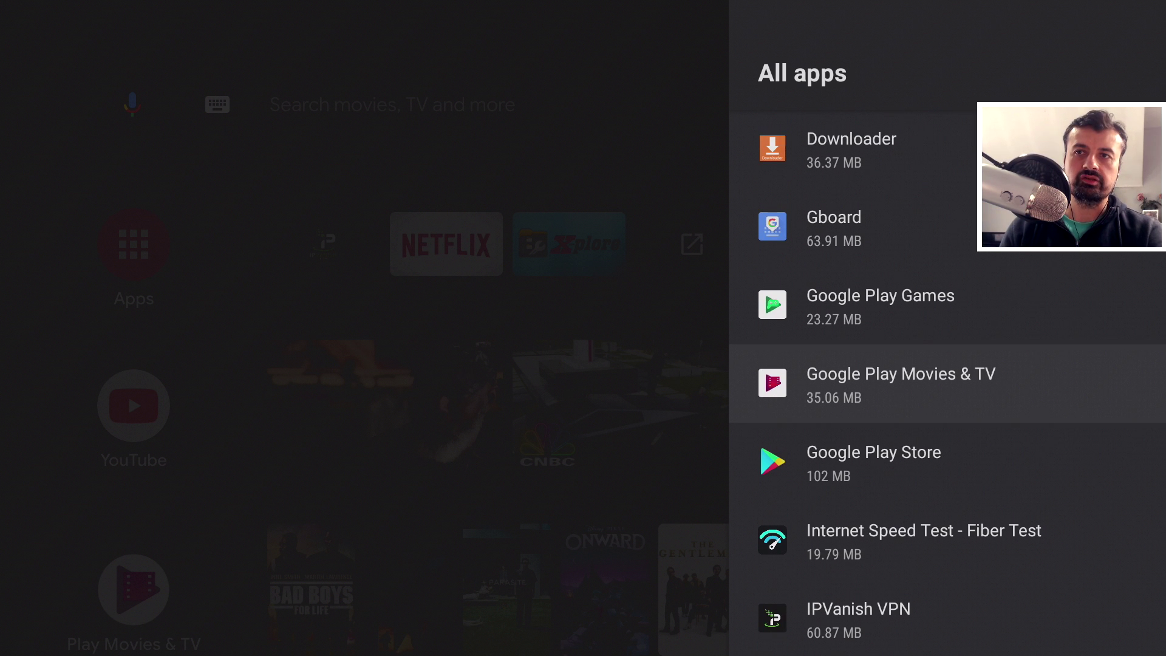
pyautogui.press('Up')
pyautogui.press('Down')
pyautogui.press('Return')
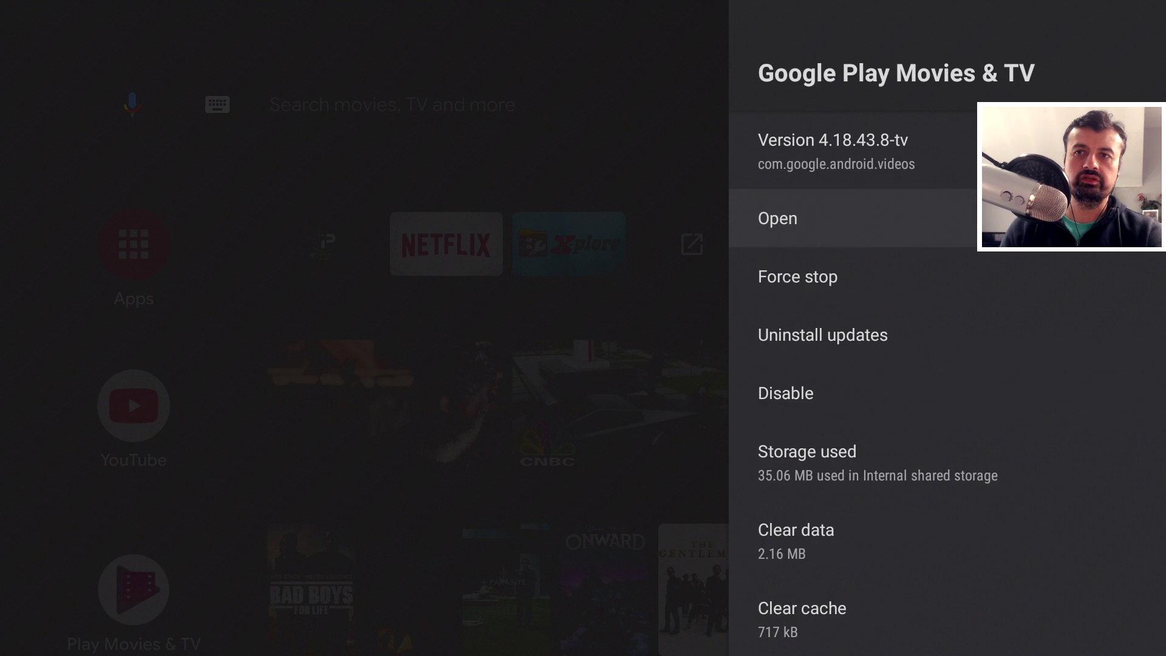
pyautogui.press('Down')
pyautogui.press('Return')
pyautogui.press('Return')
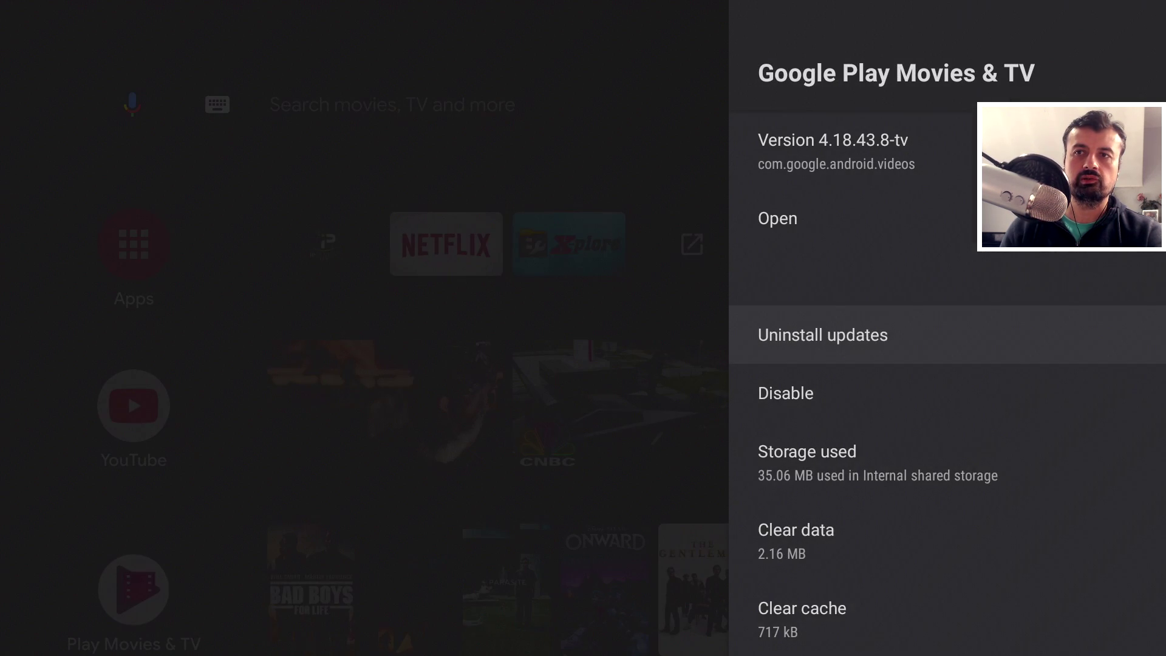
# Step: Disable the Google Play Movies & TV app and return to the list of all apps
pyautogui.press('Down')
pyautogui.press('Return')
pyautogui.press('Return')
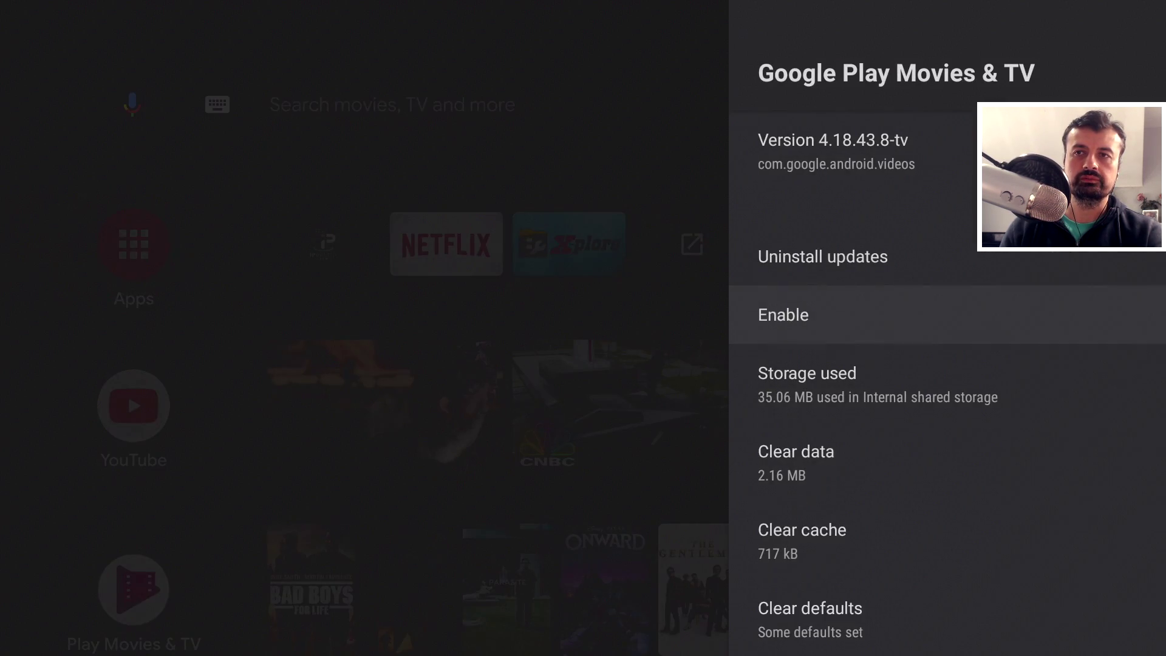
pyautogui.press('Escape')
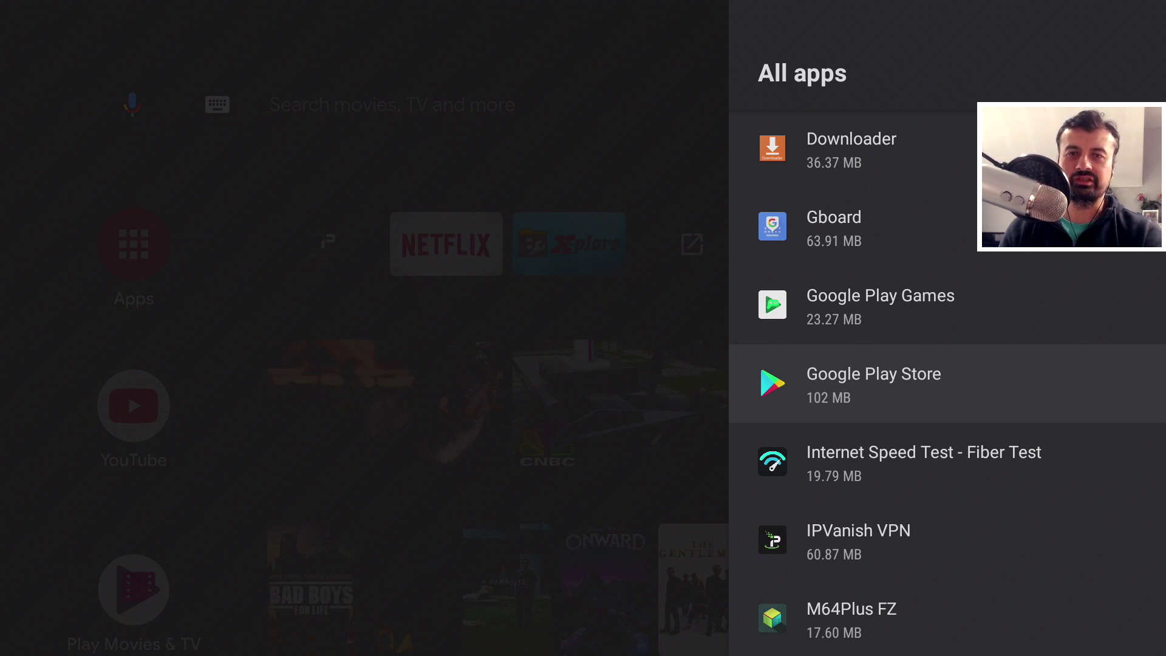
# Step: Disable the Google Play Games app and leave the list of all apps
pyautogui.press('Up')
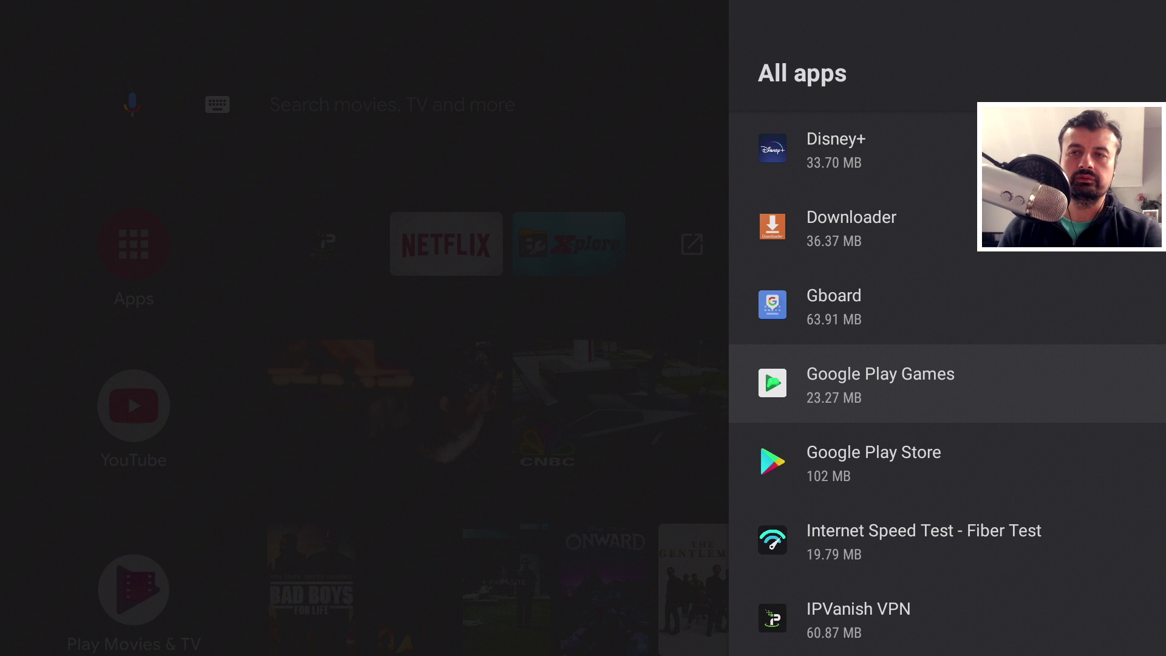
pyautogui.press('Return')
pyautogui.press('Down')
pyautogui.press('Down')
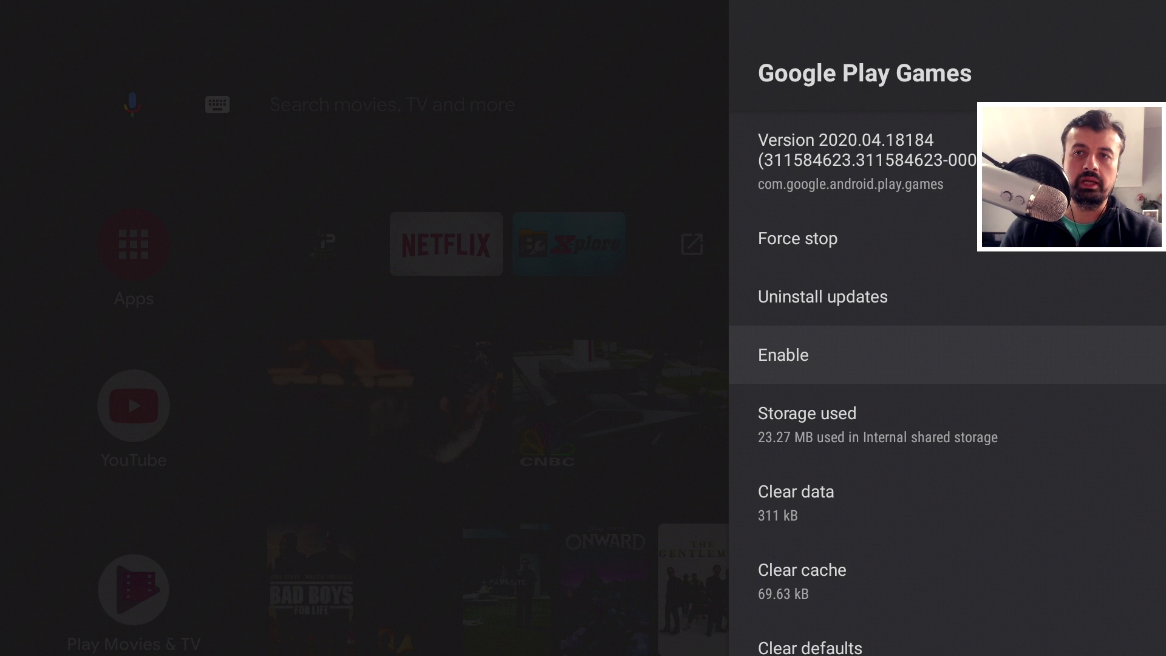
pyautogui.press('Escape')
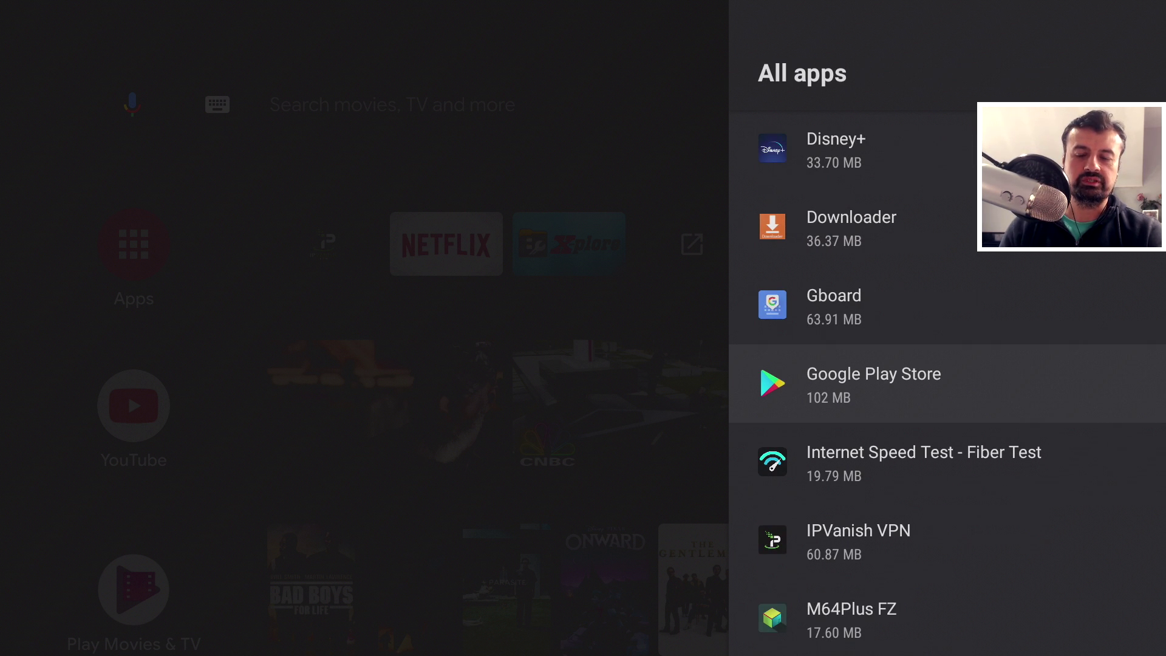
pyautogui.press('Escape')
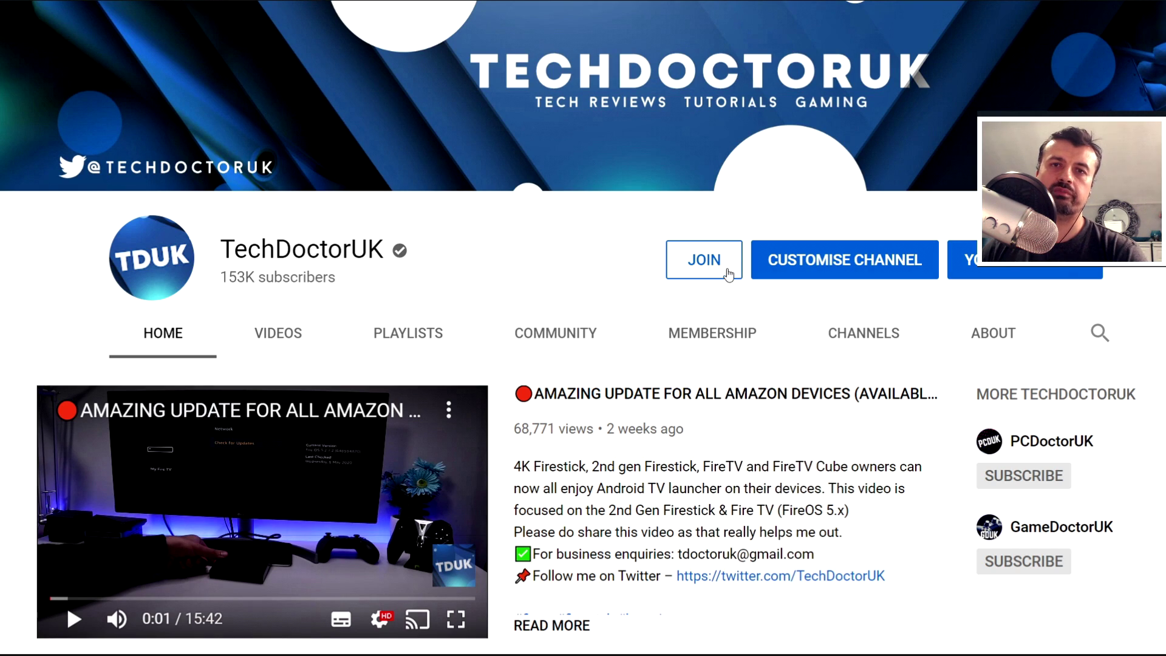
pyautogui.click(727, 272)
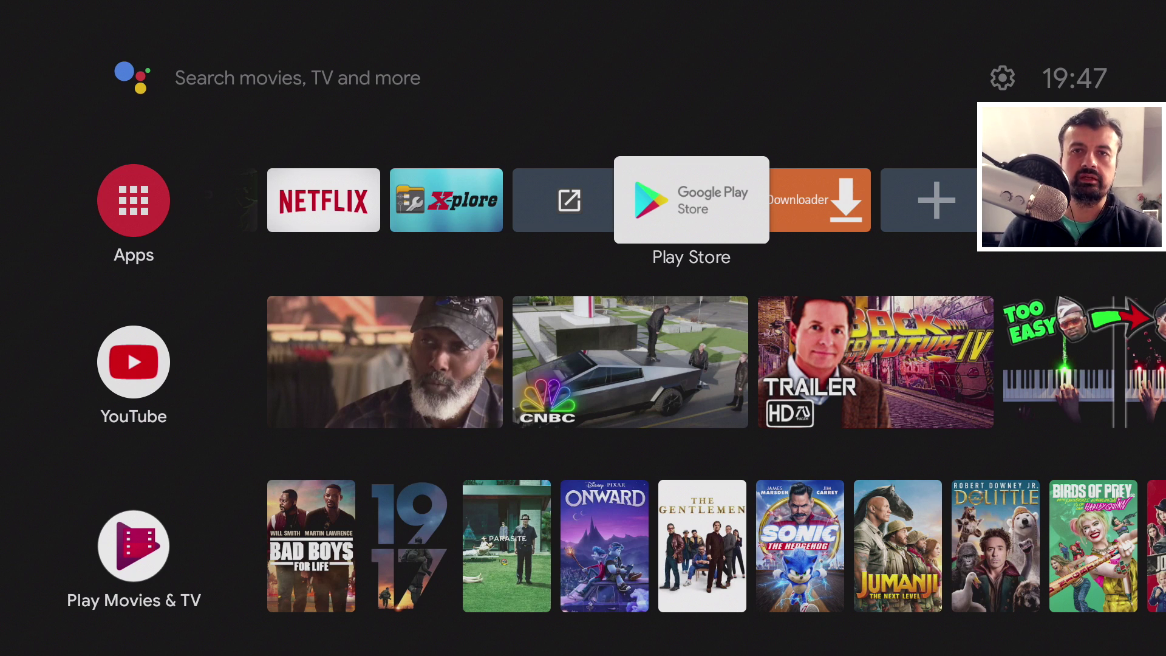
# Step: Launch the E2 app from Sideload Launcher and open its information section
pyautogui.press('Left')
pyautogui.press('Return')
pyautogui.press('Down')
pyautogui.press('Down')
pyautogui.press('Right')
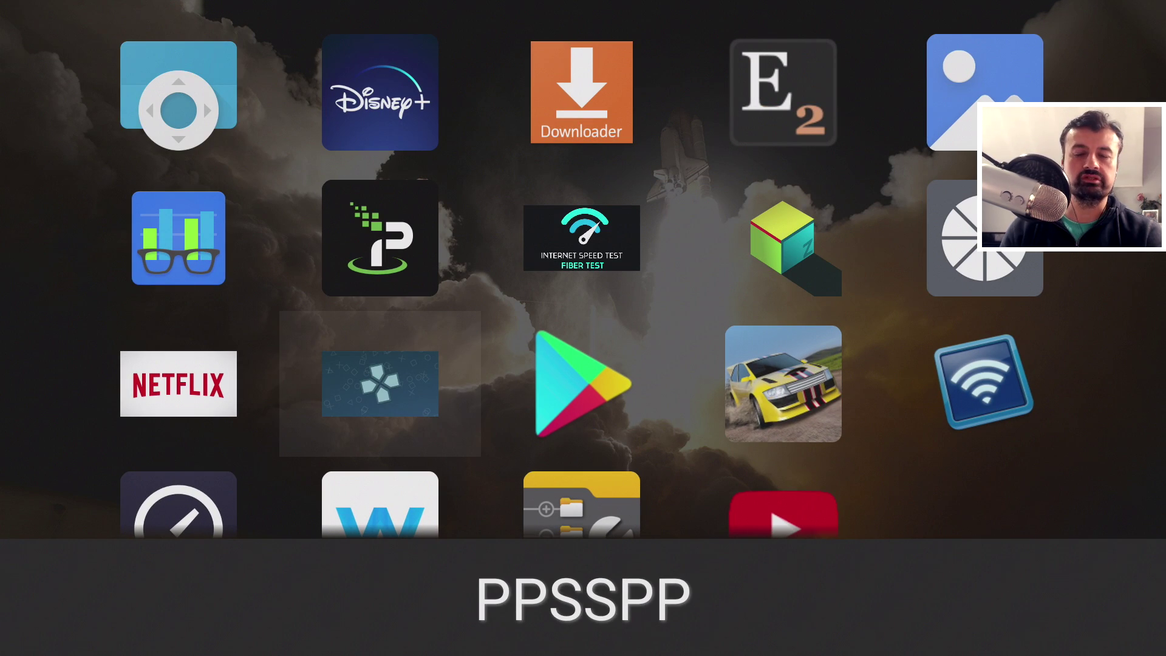
pyautogui.press('Right')
pyautogui.press('Up')
pyautogui.press('Right')
pyautogui.press('Return')
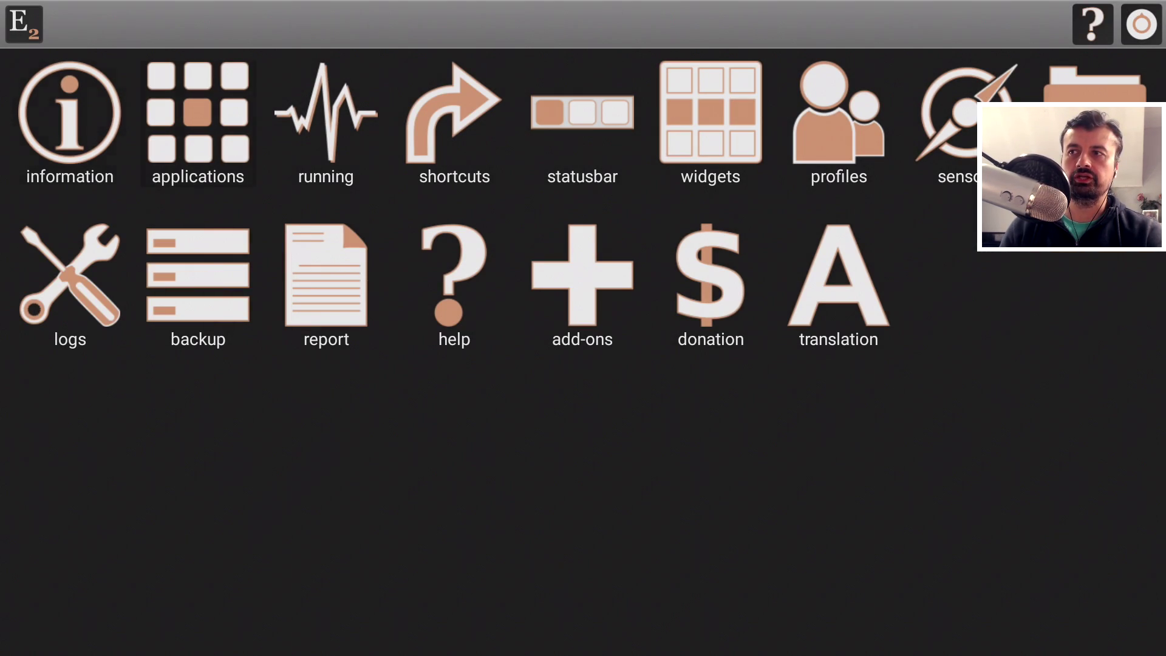
pyautogui.press('Left')
pyautogui.press('Return')
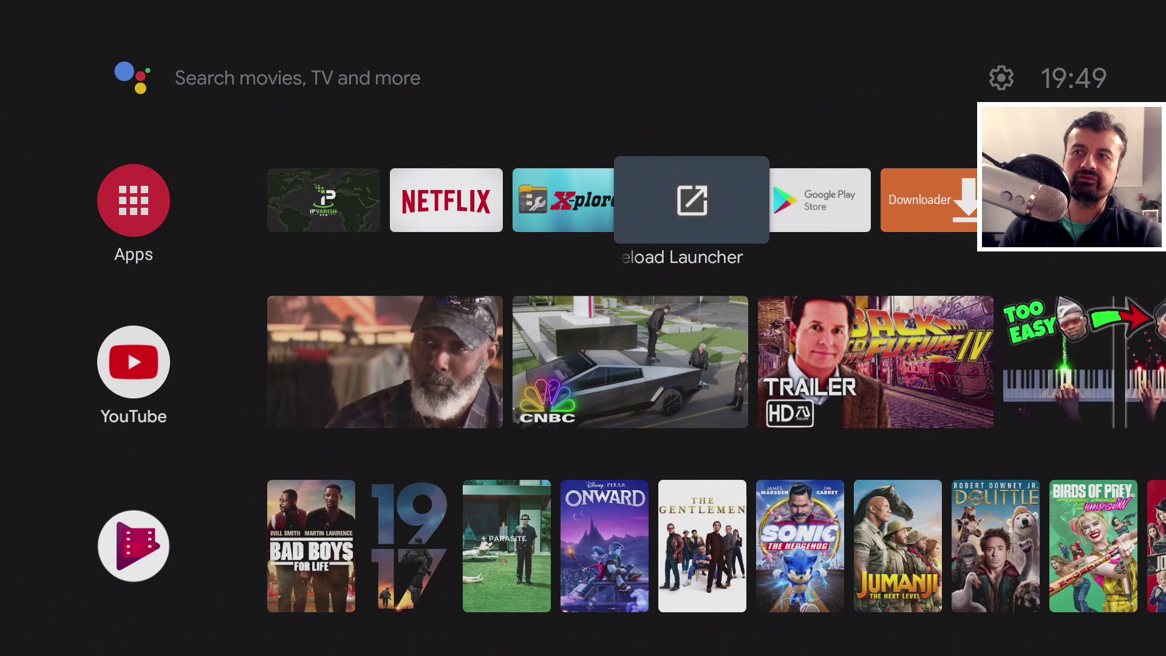
# Step: Open Downloader from the home screen's favourite apps and return to the home screen
pyautogui.press('Down')
pyautogui.press('Down')
pyautogui.press('Up')
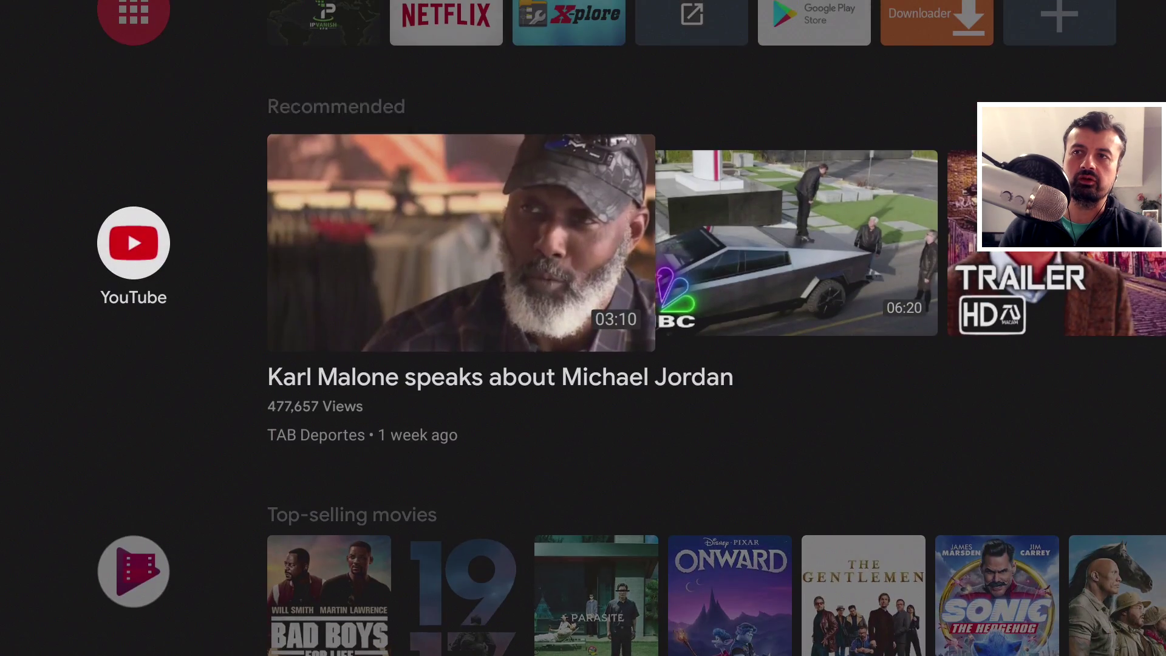
pyautogui.press('Up')
pyautogui.press('Right')
pyautogui.press('Right')
pyautogui.press('Right')
pyautogui.press('Left')
pyautogui.press('Return')
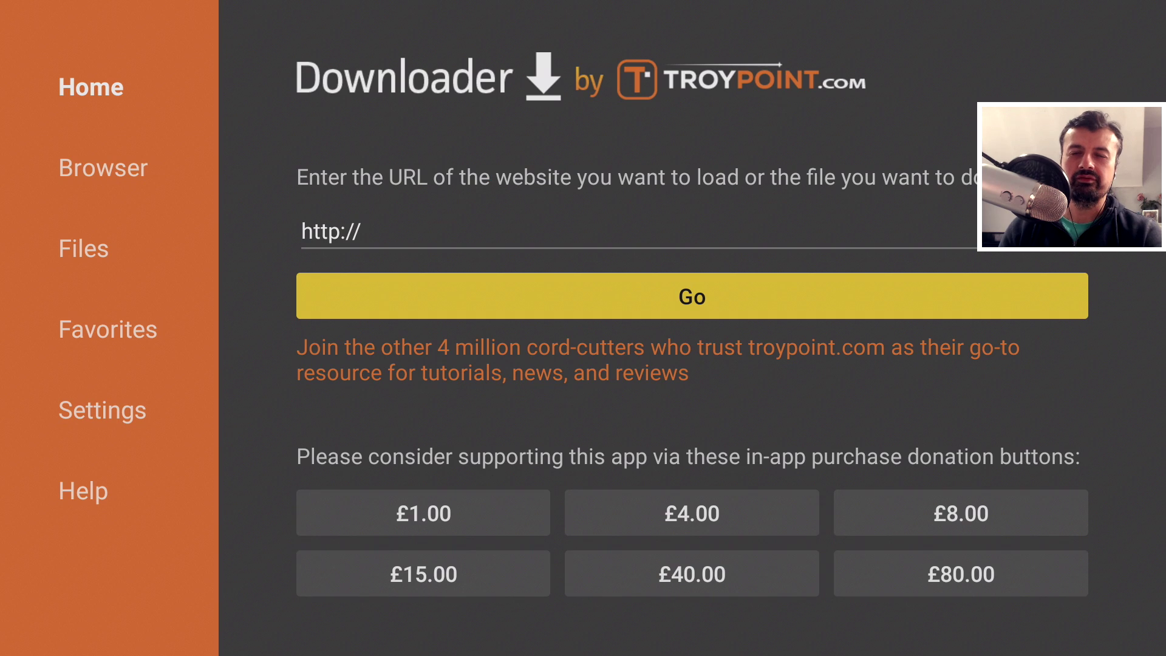
pyautogui.press('Escape')
pyautogui.press('Left')
pyautogui.press('Left')
pyautogui.press('Left')
pyautogui.press('Left')
pyautogui.press('Left')
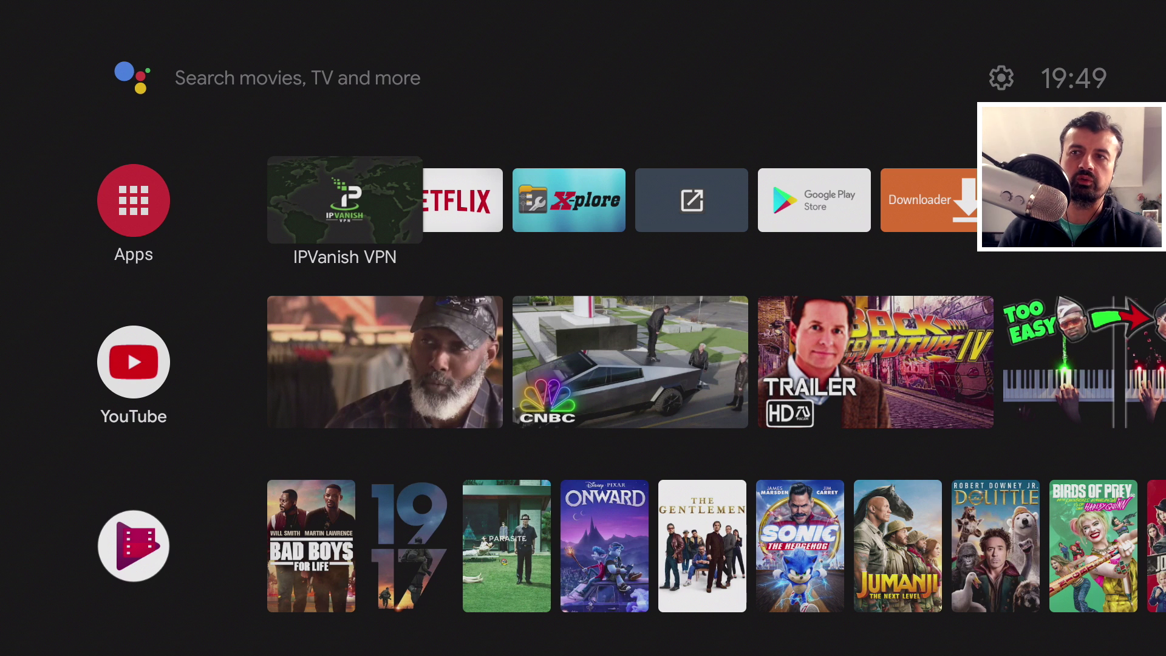
pyautogui.press('Right')
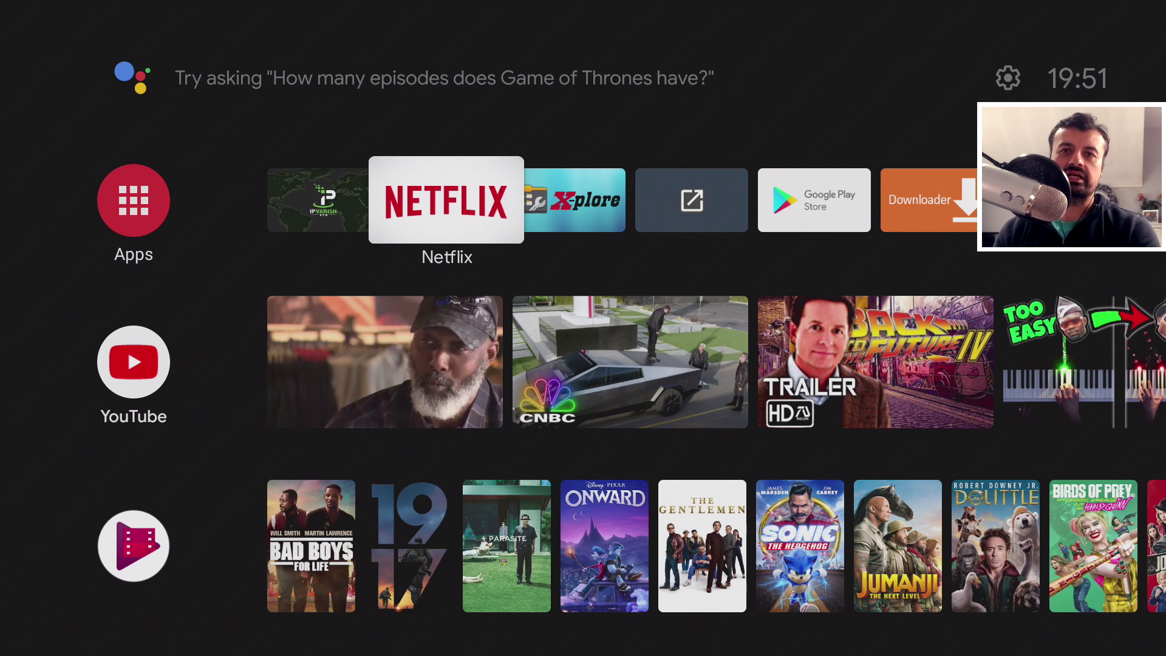
pyautogui.press('Right')
pyautogui.press('Right')
pyautogui.press('Right')
pyautogui.press('Right')
pyautogui.press('Right')
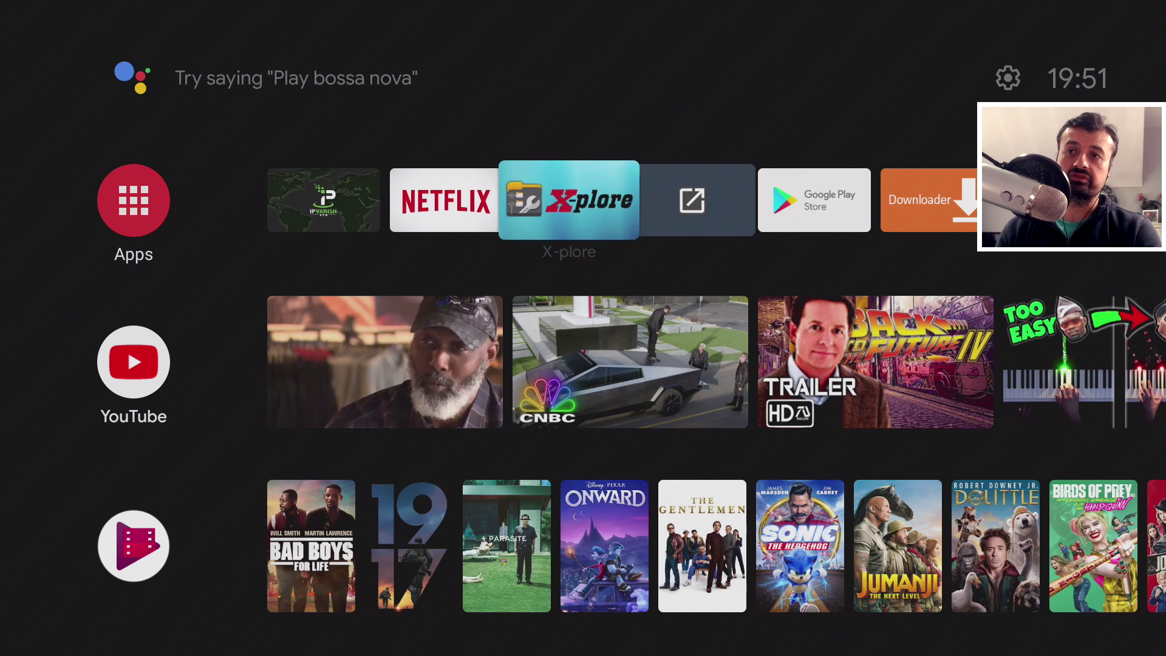
pyautogui.press('Left')
pyautogui.press('Left')
pyautogui.press('Left')
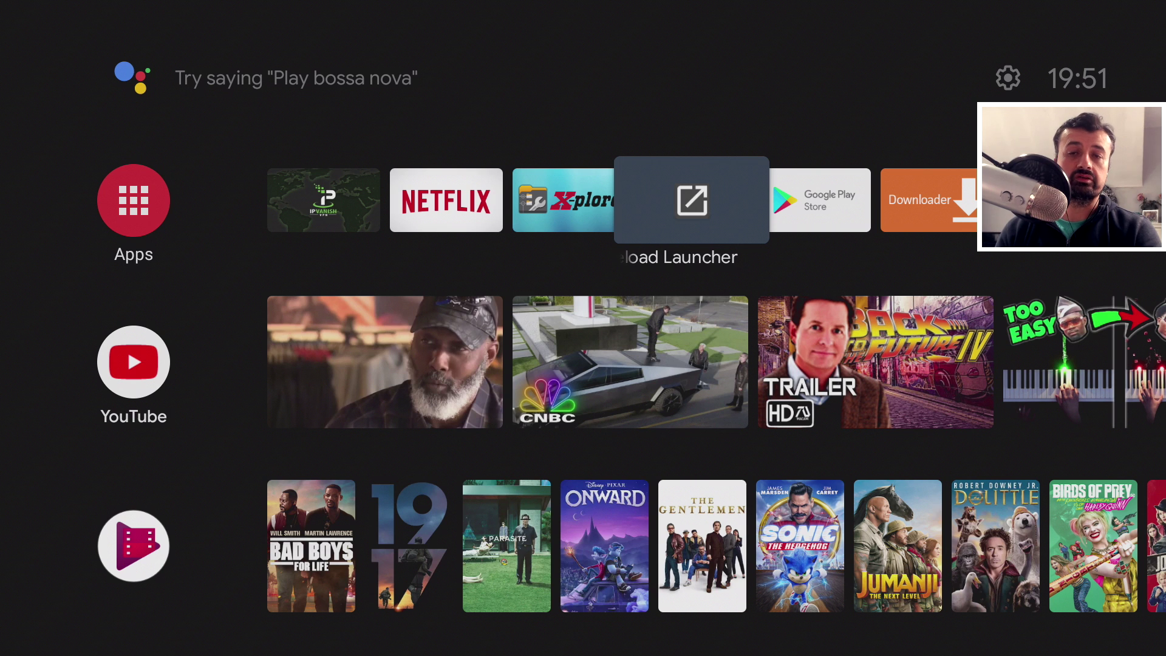